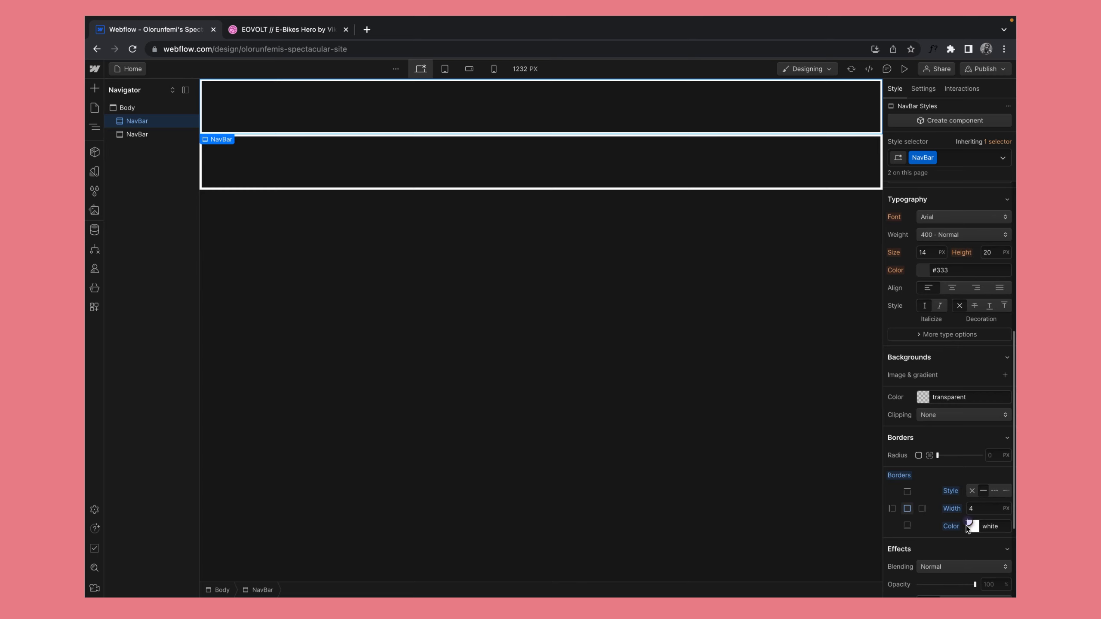
# - Try a red #c93535 border colour on the shared NavBar class and undo it
pyautogui.click(966, 523)
pyautogui.click(963, 511)
pyautogui.click(973, 526)
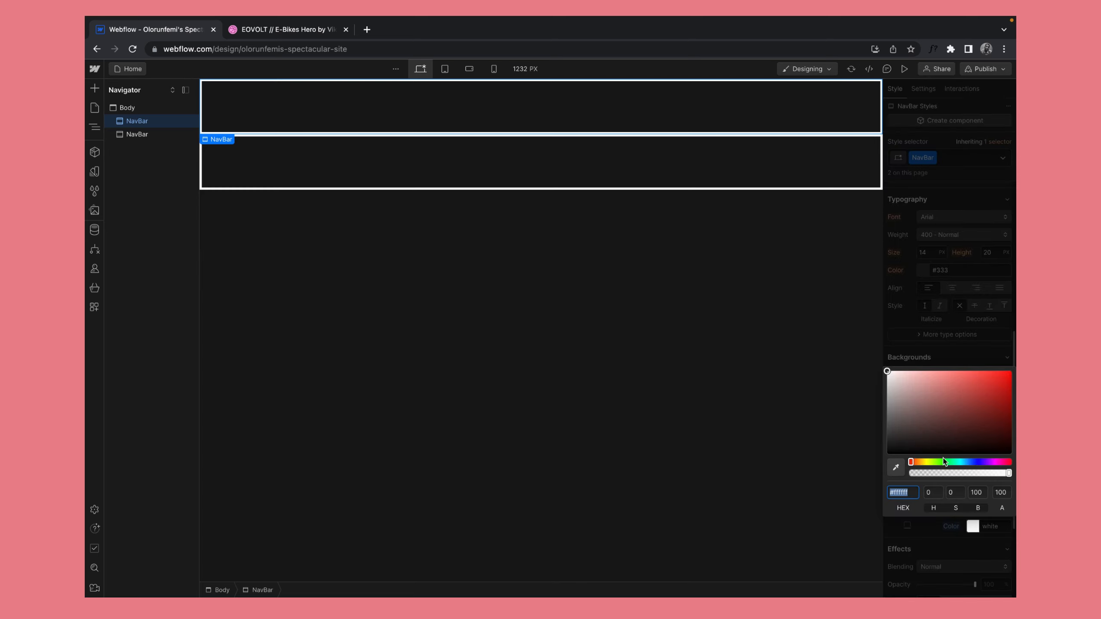
pyautogui.click(1001, 423)
pyautogui.moveTo(994, 434); pyautogui.dragTo(979, 389)
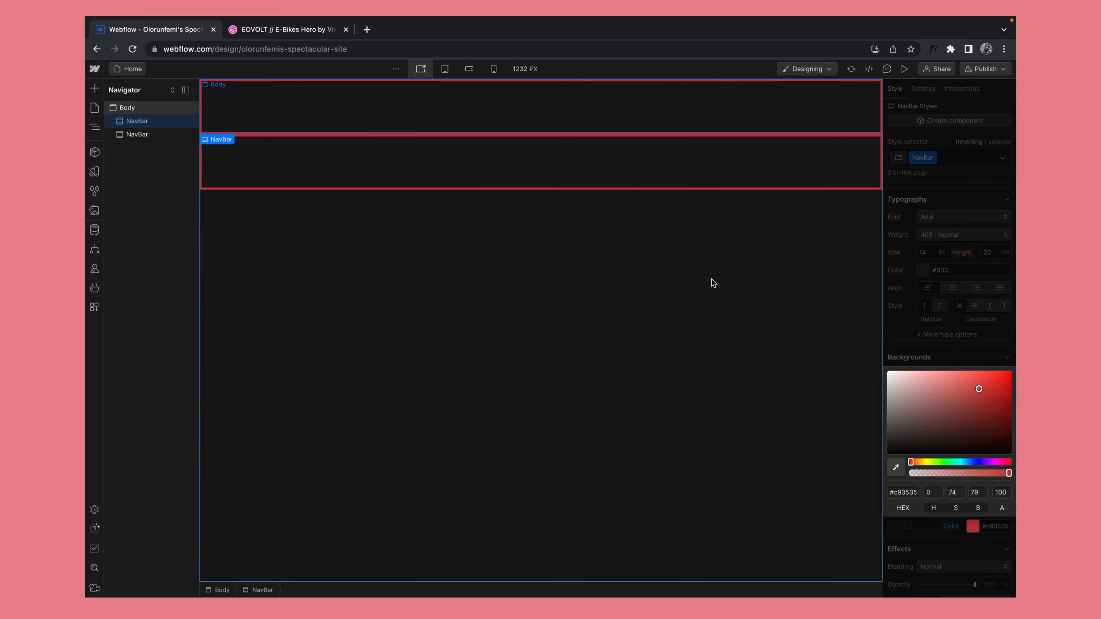
pyautogui.press('super+z')
pyautogui.scroll(2, 959, 160)
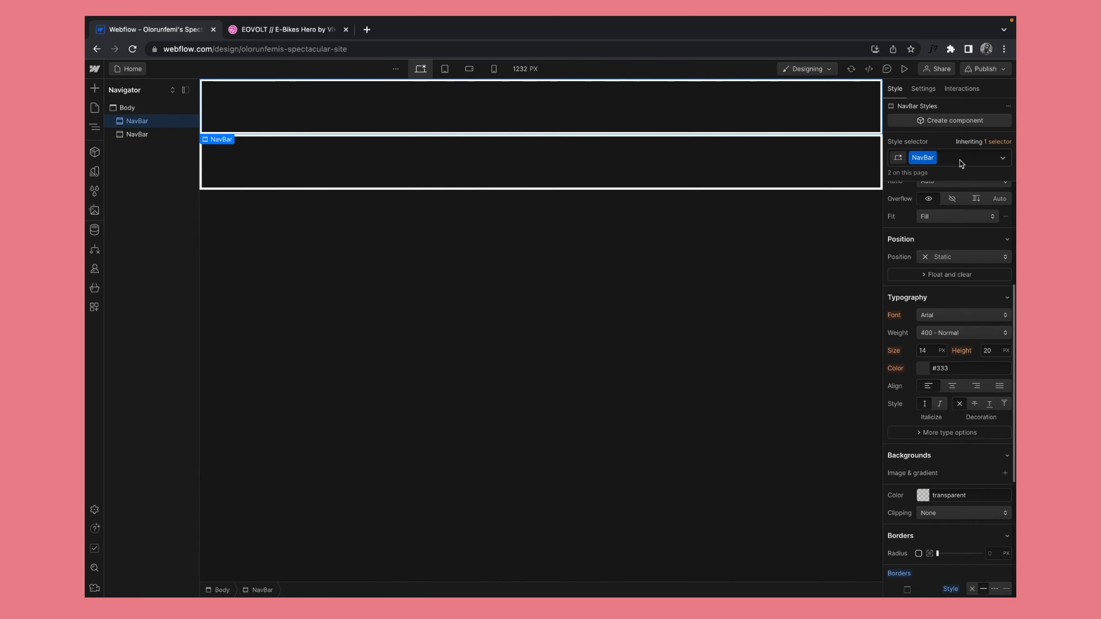
# - Create a combo class named navblue on the second NavBar section
pyautogui.click(960, 160)
pyautogui.click(149, 134)
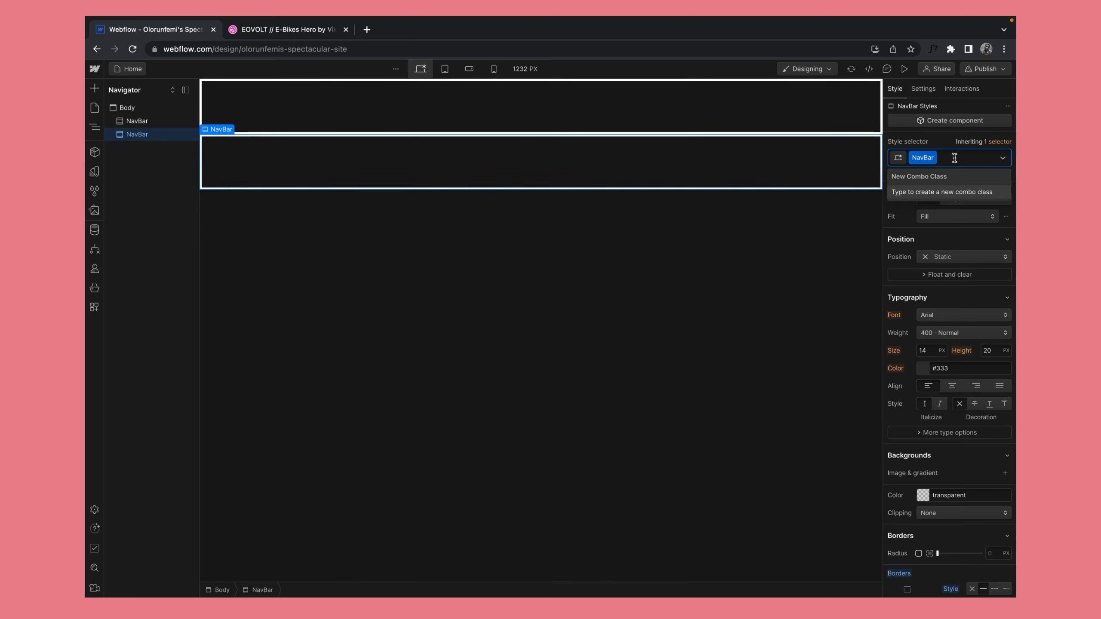
pyautogui.write('navblue')
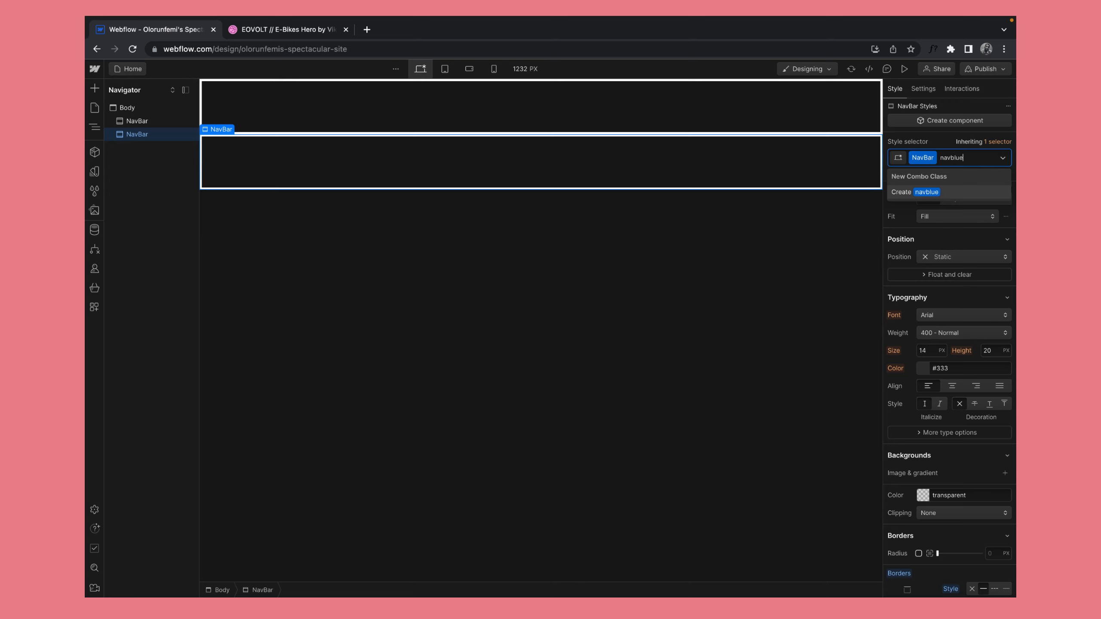
pyautogui.press('Return')
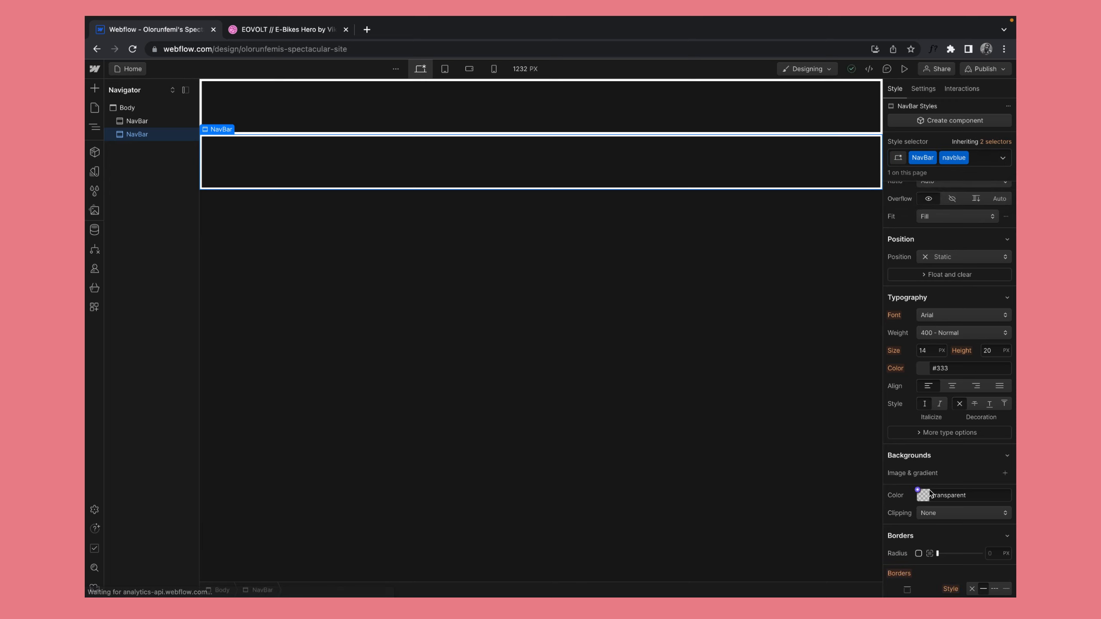
# - Set the border colour of the second NavBar's navblue class to blue #1501ac
pyautogui.scroll(-5, 928, 491)
pyautogui.click(973, 381)
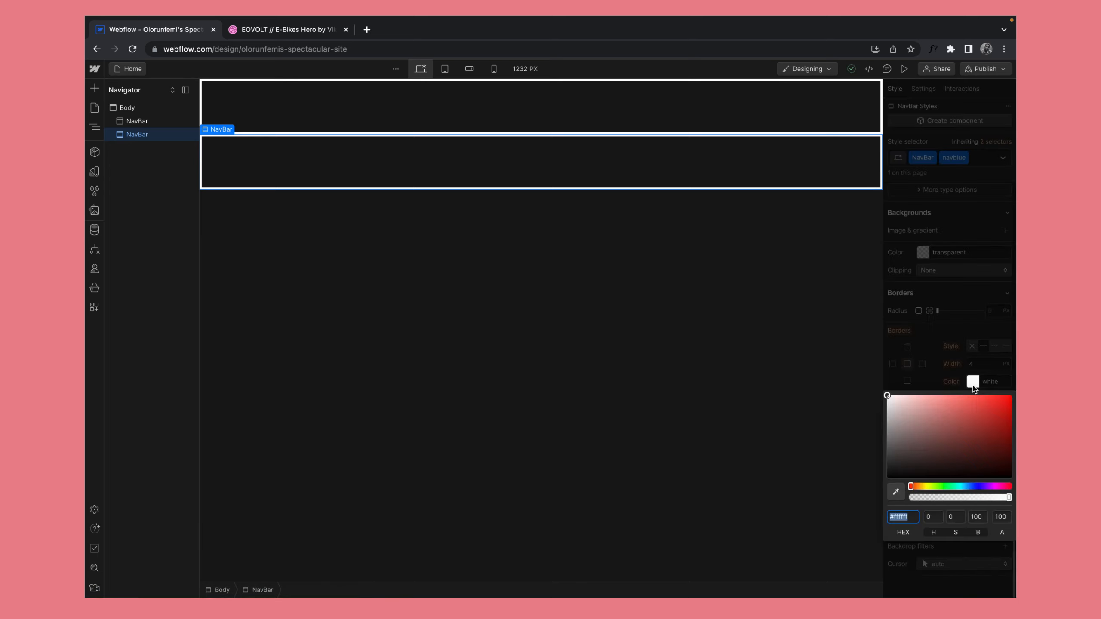
pyautogui.click(963, 460)
pyautogui.click(977, 486)
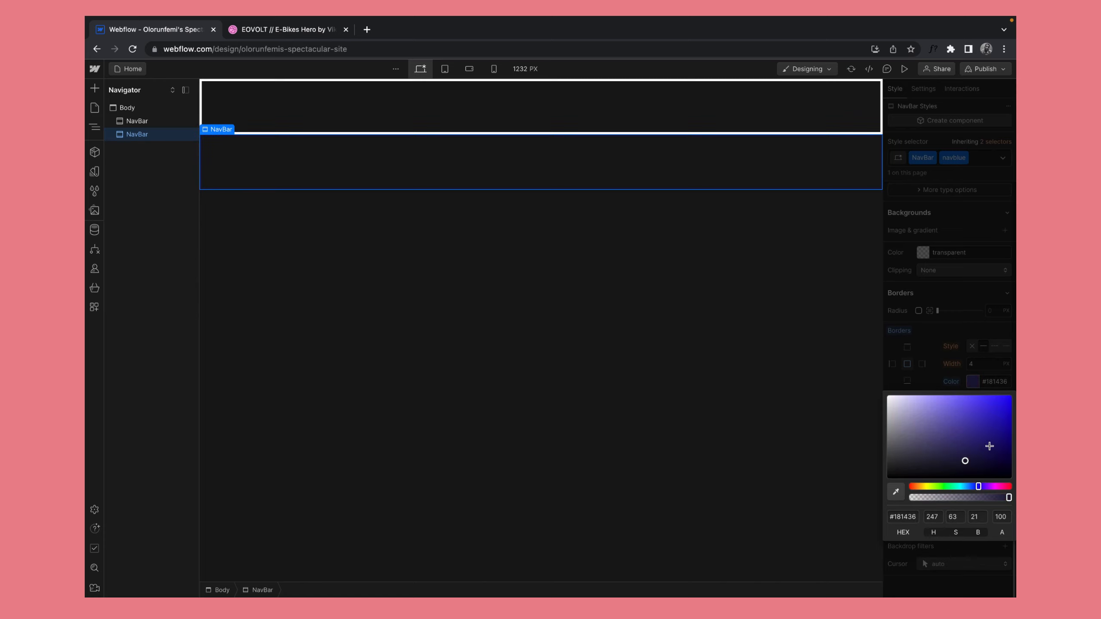
pyautogui.moveTo(988, 445); pyautogui.dragTo(1011, 423)
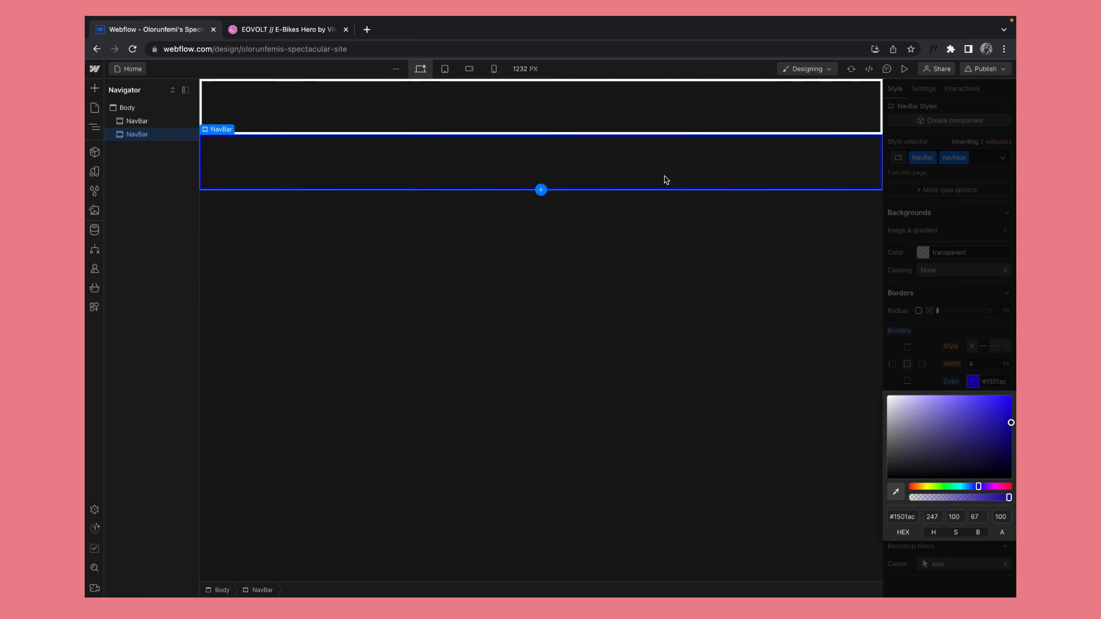
pyautogui.click(988, 168)
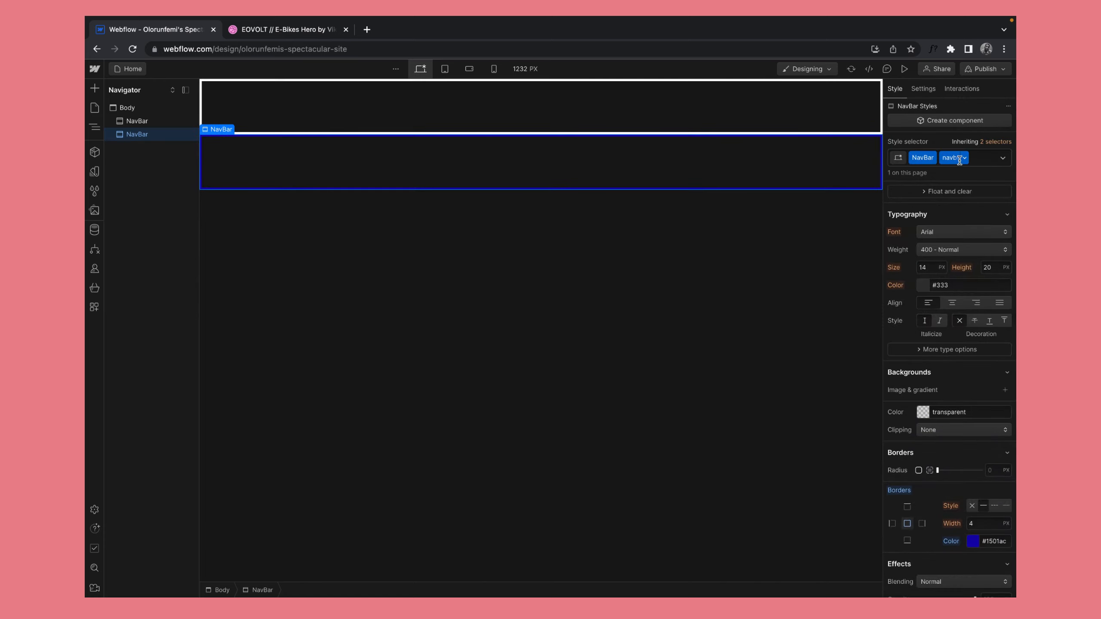
# - Undo the blue border colour, the navblue combo class and the duplicated NavBar section
pyautogui.hotkey('ctrl', 'z')
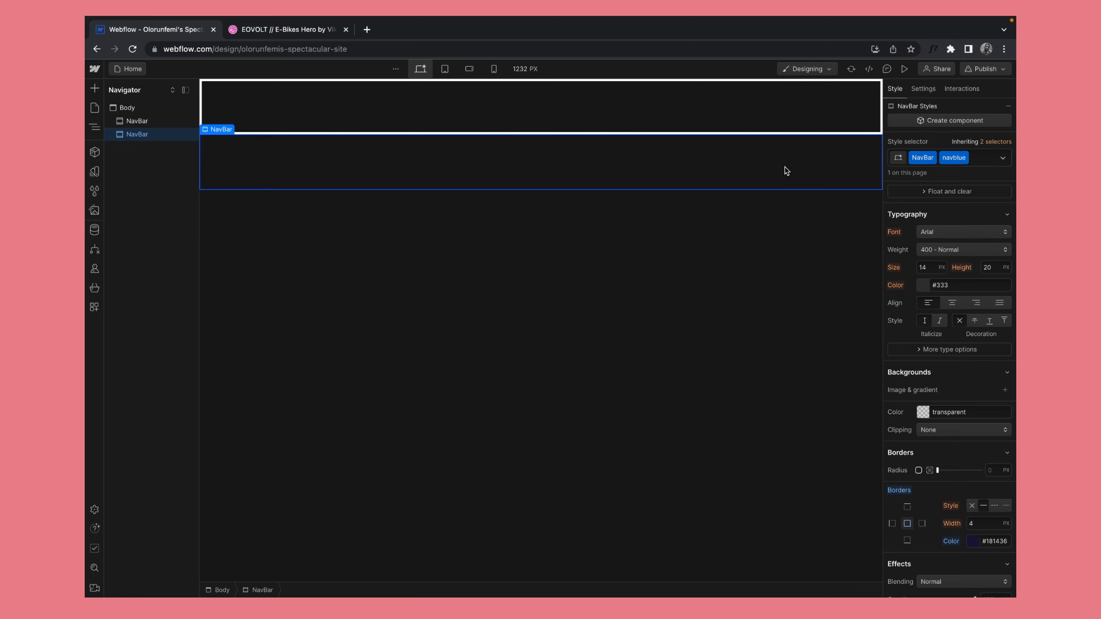
pyautogui.hotkey('ctrl', 'z')
pyautogui.hotkey('ctrl', 'z')
pyautogui.hotkey('ctrl', 'z')
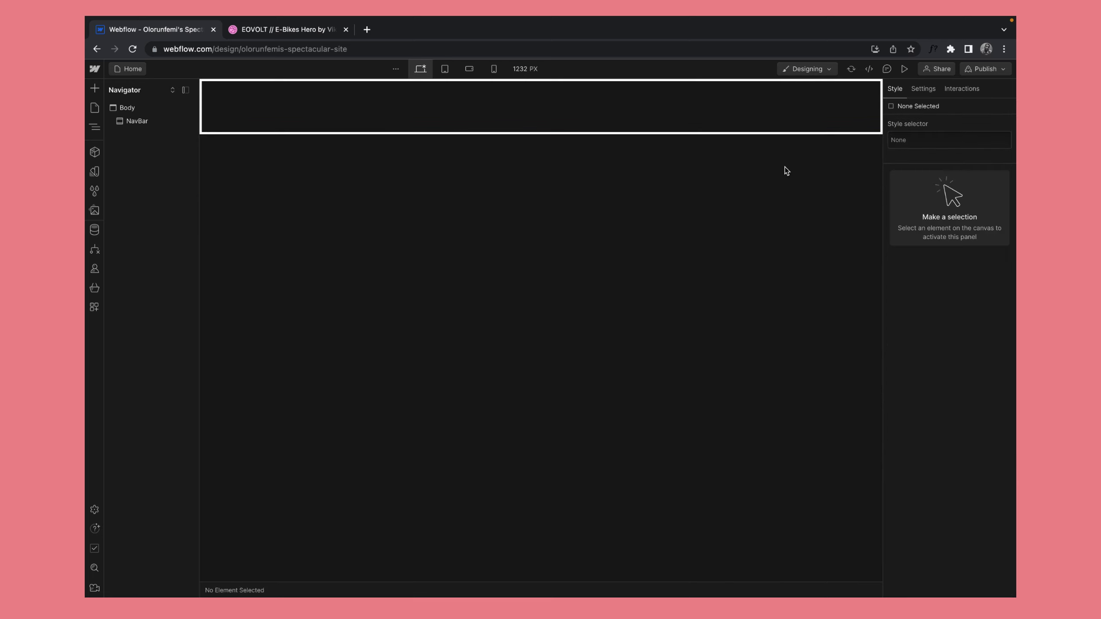
# - Undo the remaining NavBar section's border, height and class changes, back to a plain section without a class
pyautogui.click(661, 98)
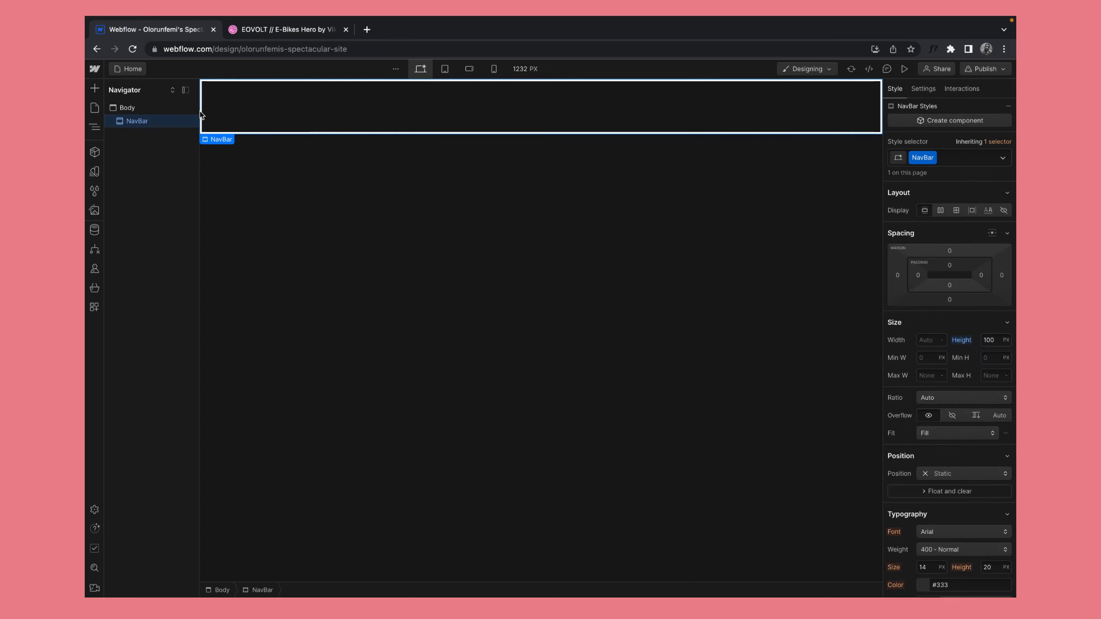
pyautogui.hotkey('ctrl', 'z')
pyautogui.hotkey('ctrl', 'z')
pyautogui.hotkey('ctrl', 'z')
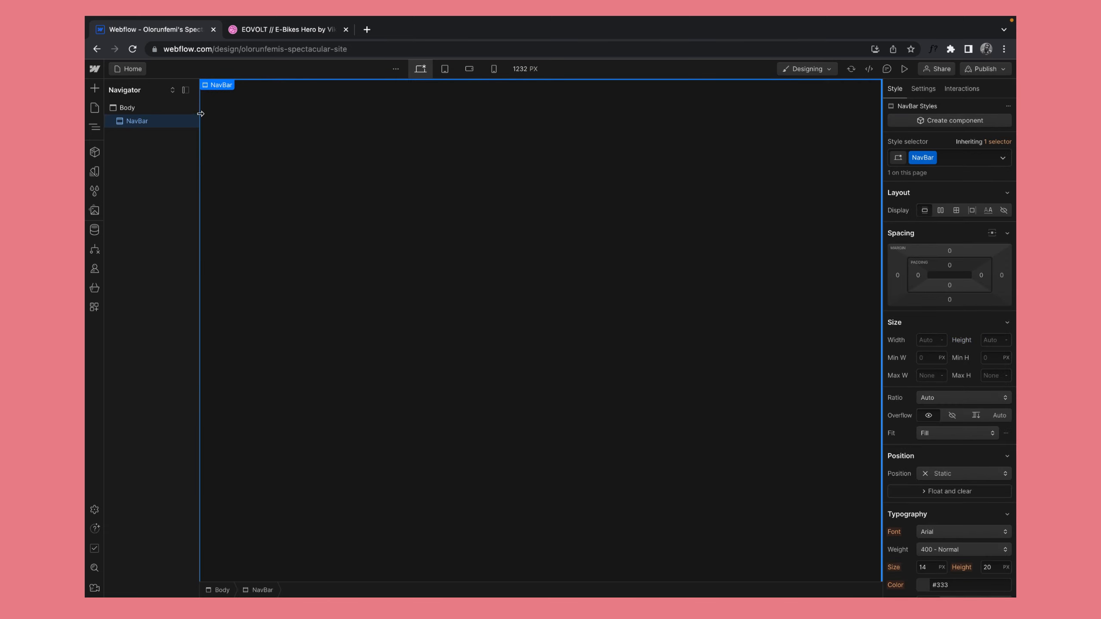
pyautogui.hotkey('ctrl', 'z')
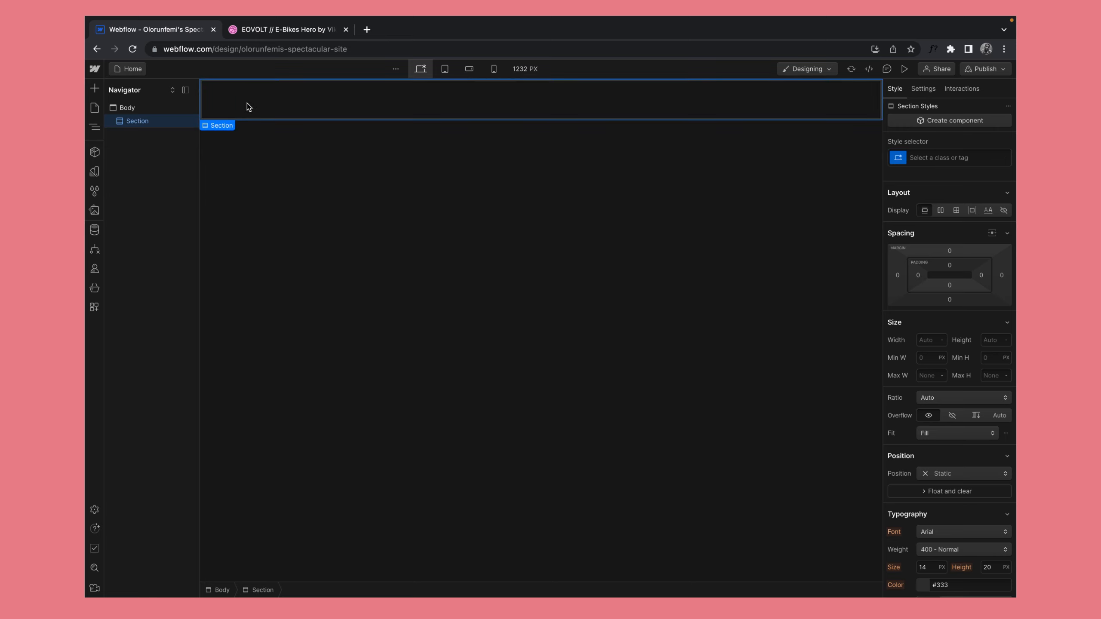
# - Create a class named Navbar on the section
pyautogui.click(935, 157)
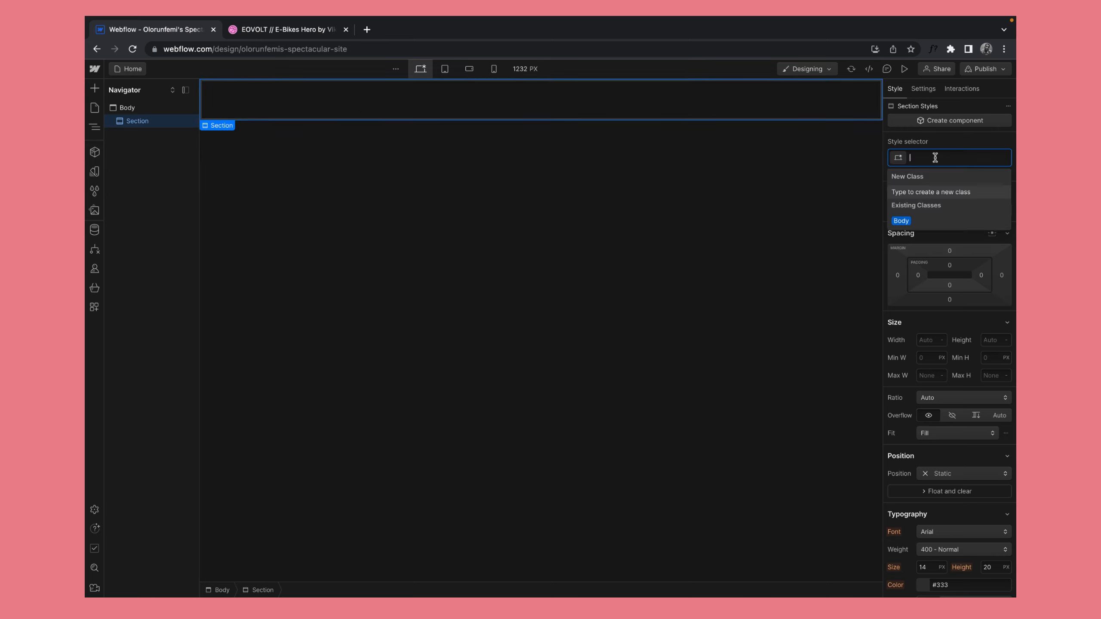
pyautogui.write('Navbar')
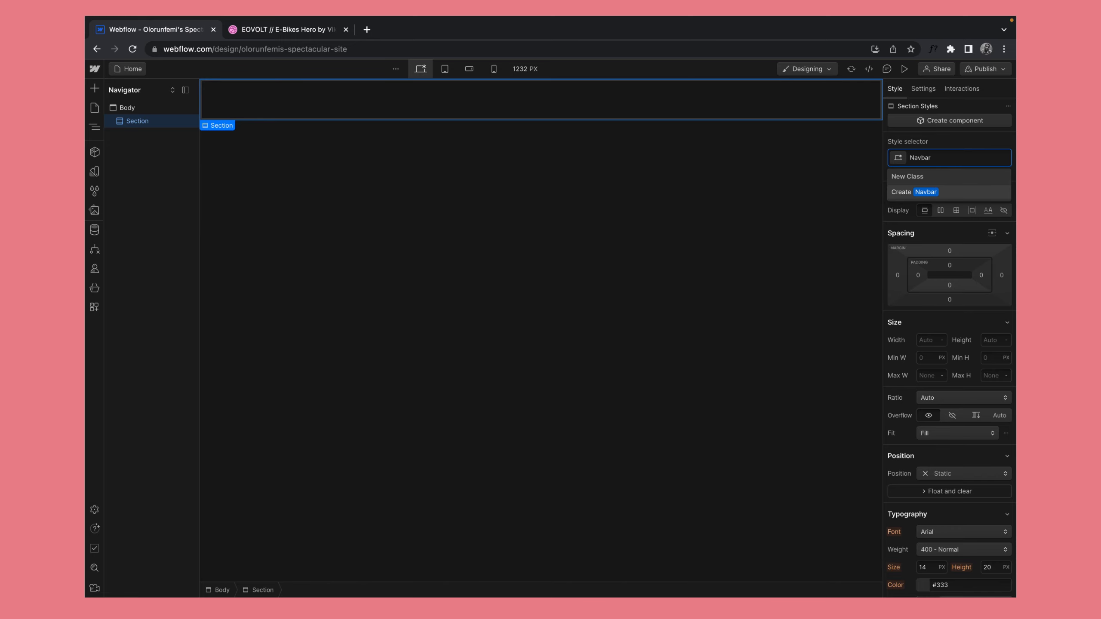
pyautogui.press('Return')
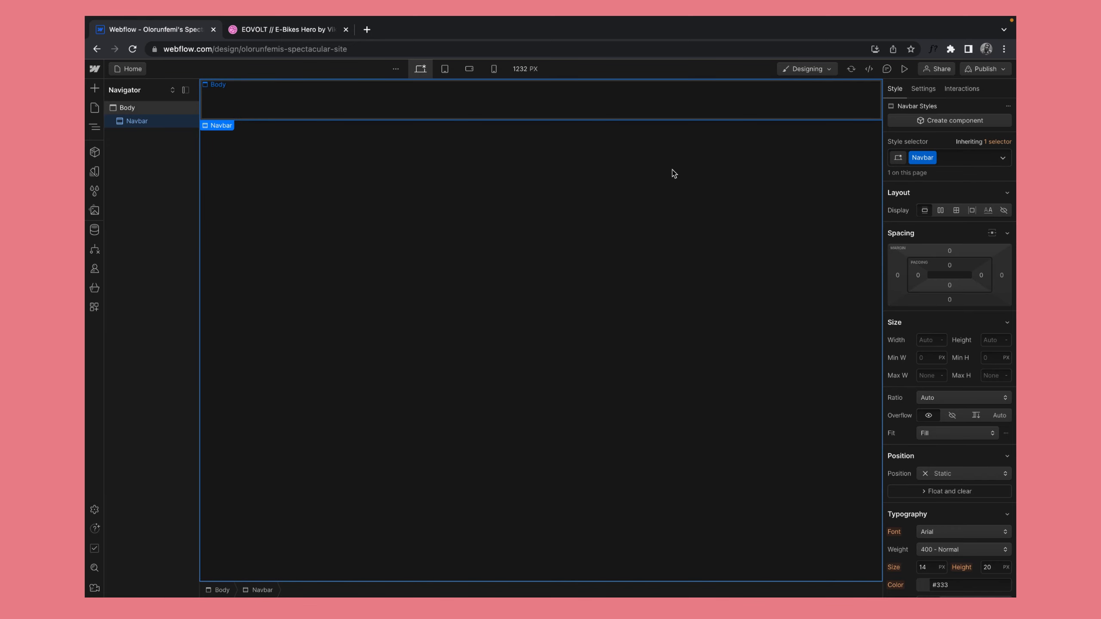
# - Switch to the Figma design and examine the Cowboy logo text in the header
pyautogui.hotkey('ctrl', 'Left')
pyautogui.doubleClick(321, 139)
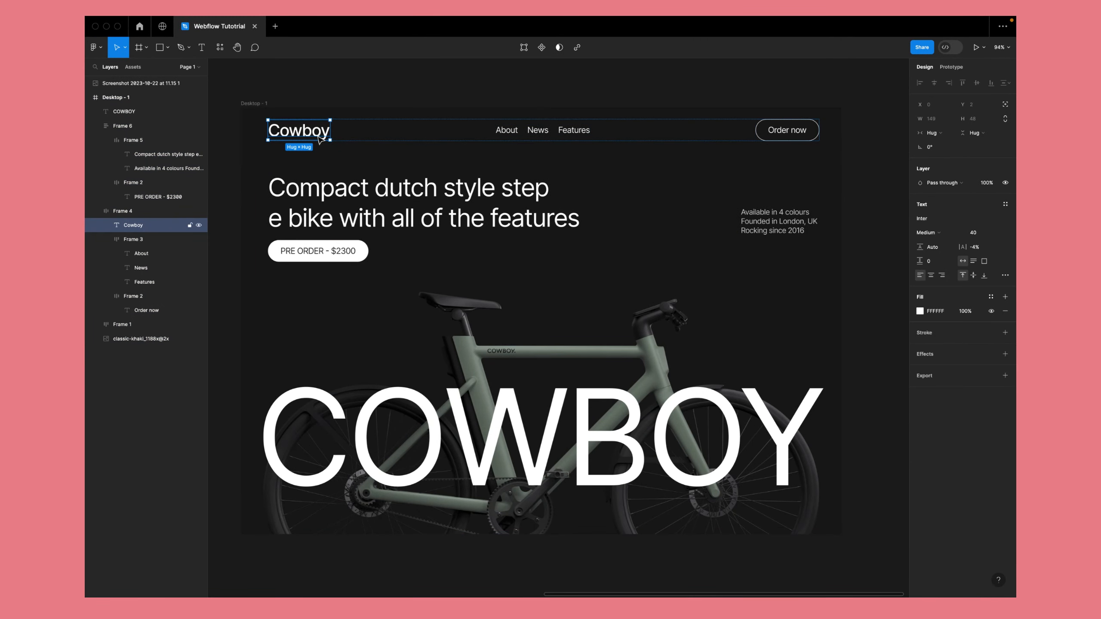
pyautogui.doubleClick(298, 132)
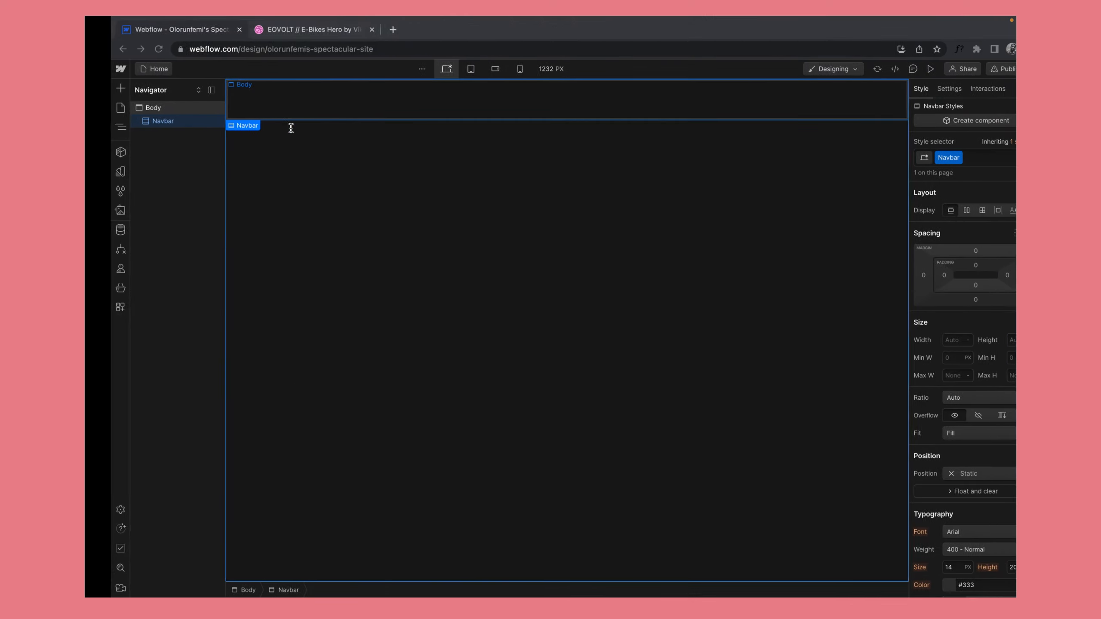
# - Switch back to Webflow and add a text block reading "Cowboy" inside the Navbar section
pyautogui.click(93, 92)
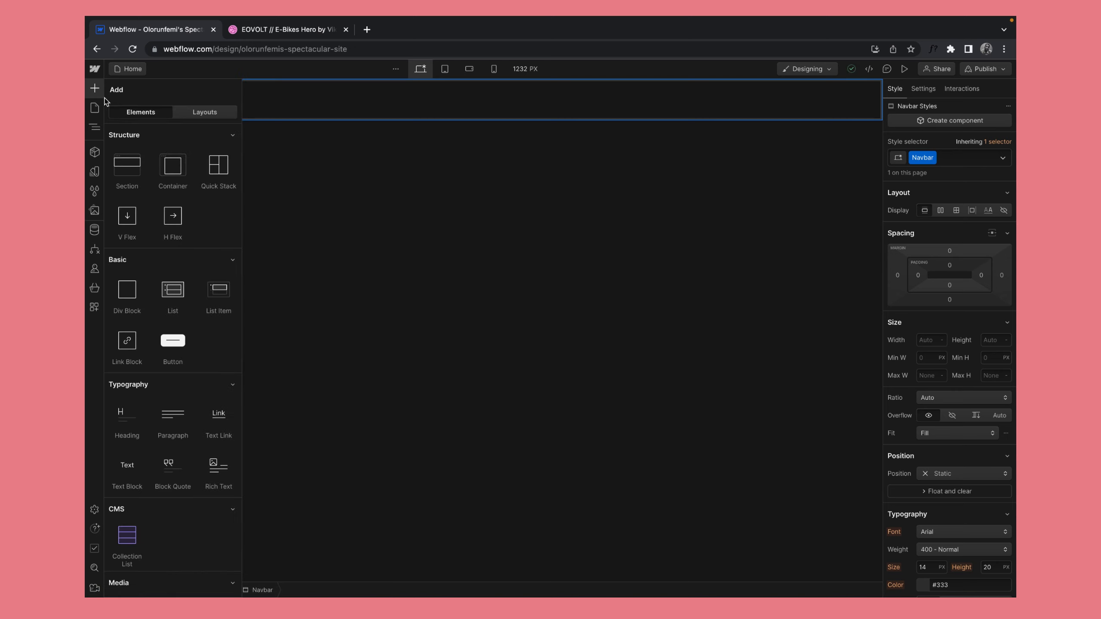
pyautogui.scroll(-4, 126, 342)
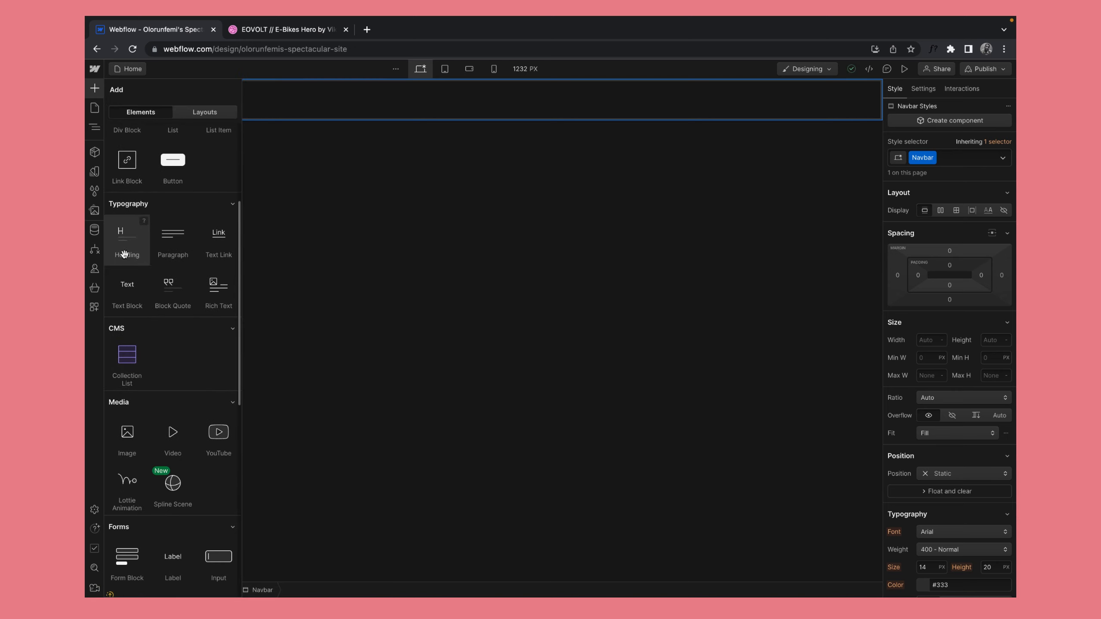
pyautogui.moveTo(130, 297); pyautogui.dragTo(305, 96)
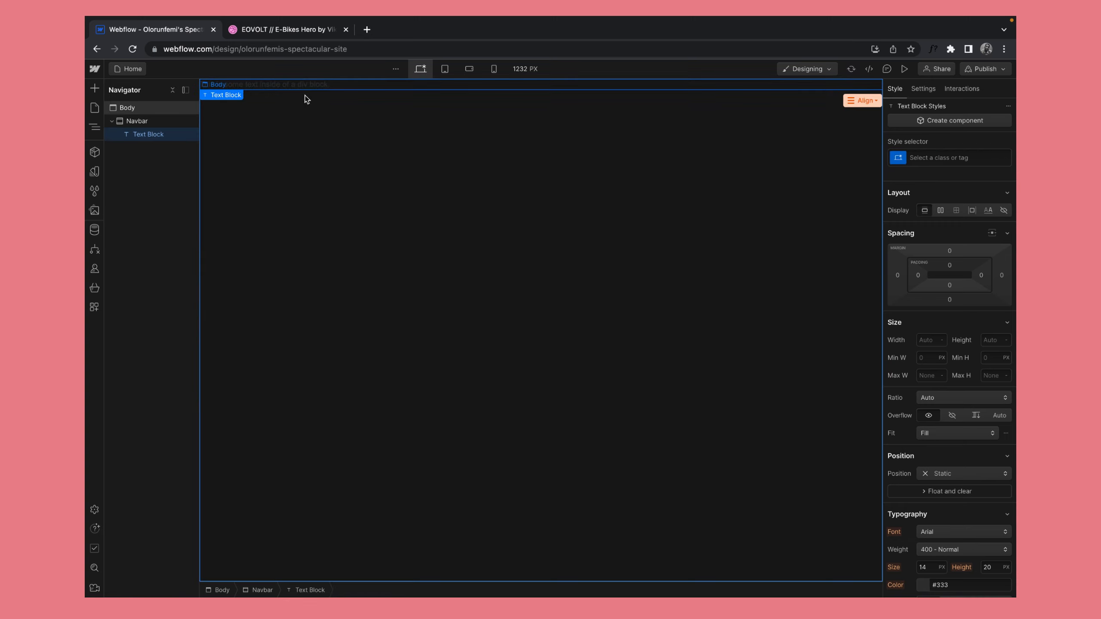
pyautogui.doubleClick(270, 86)
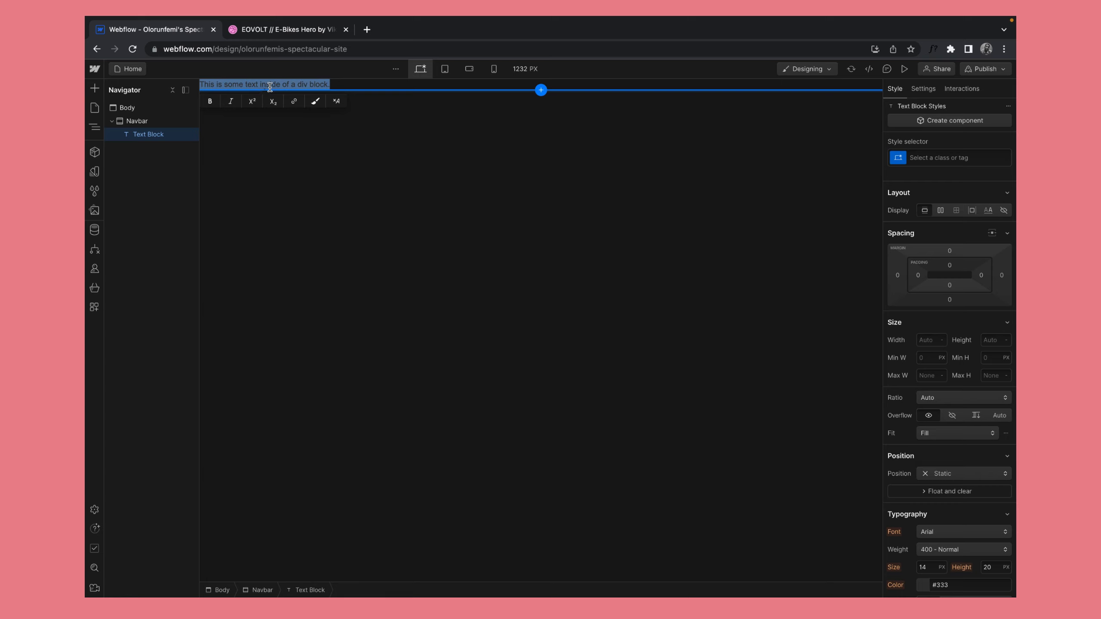
pyautogui.write('Cowboy')
# - Set the text colour of the Cowboy text block to white #ffffff
pyautogui.moveTo(228, 84); pyautogui.dragTo(198, 84)
pyautogui.scroll(-3, 932, 433)
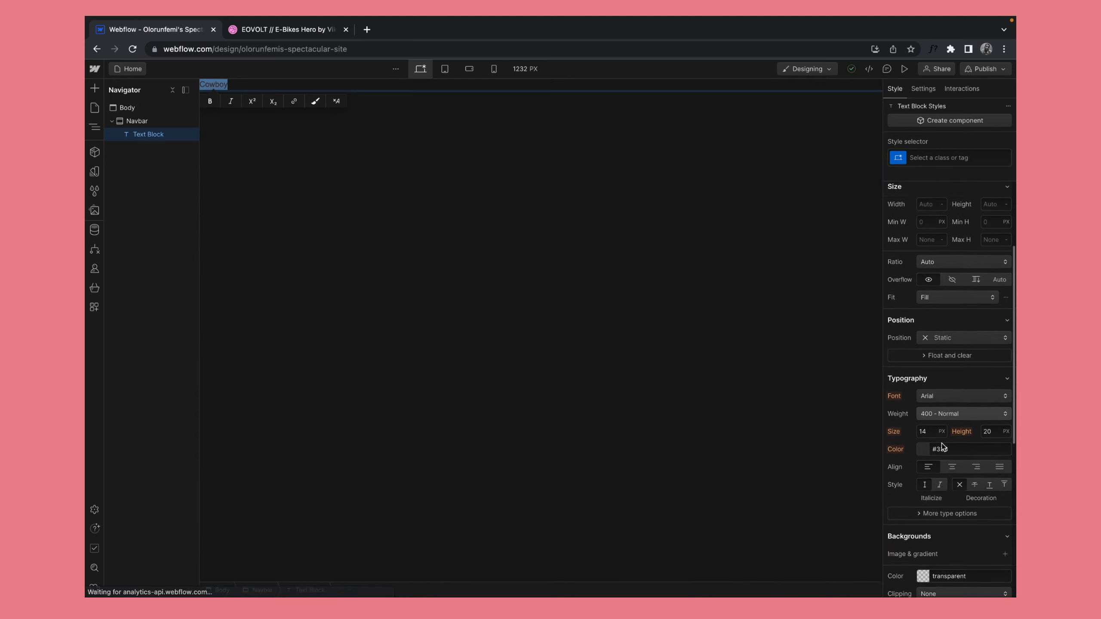
pyautogui.scroll(-5, 949, 449)
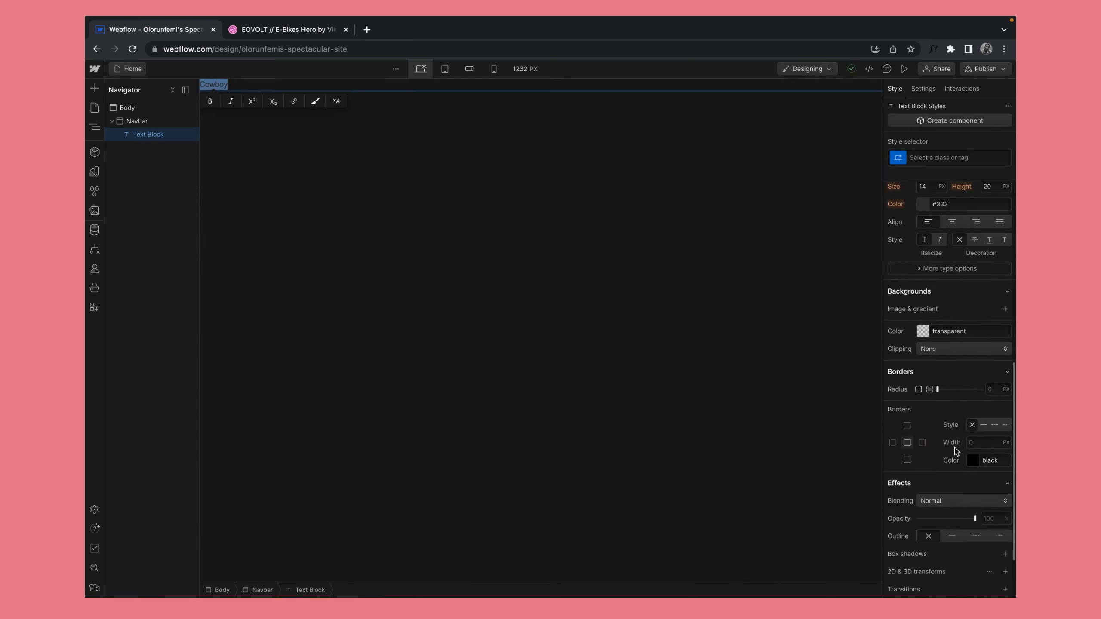
pyautogui.scroll(-2, 956, 449)
pyautogui.scroll(6, 956, 446)
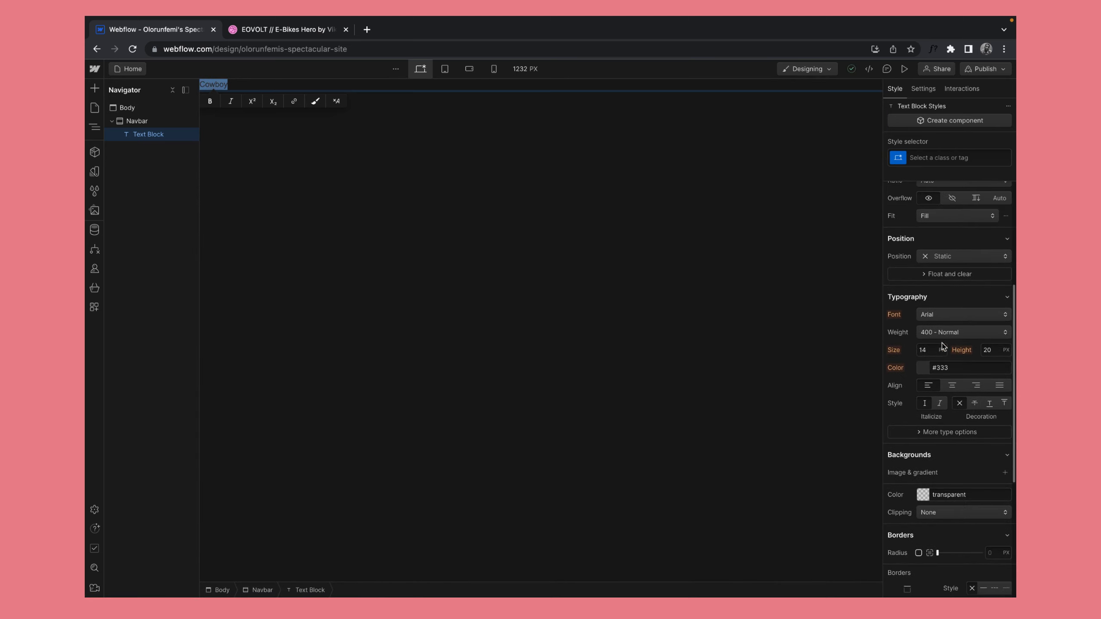
pyautogui.click(922, 368)
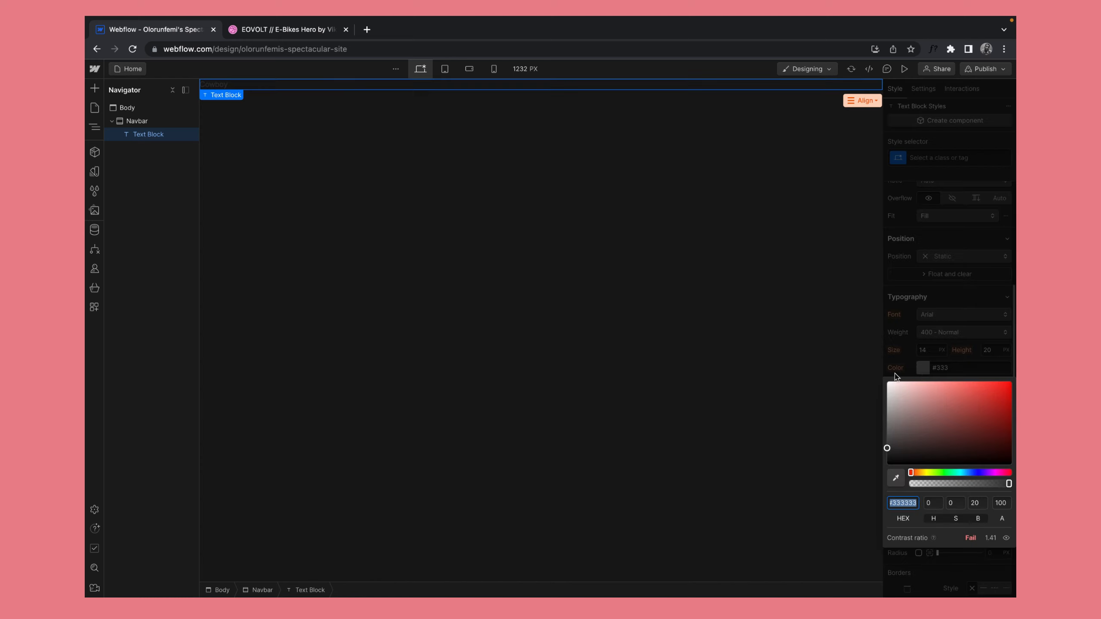
pyautogui.moveTo(900, 390); pyautogui.dragTo(832, 356)
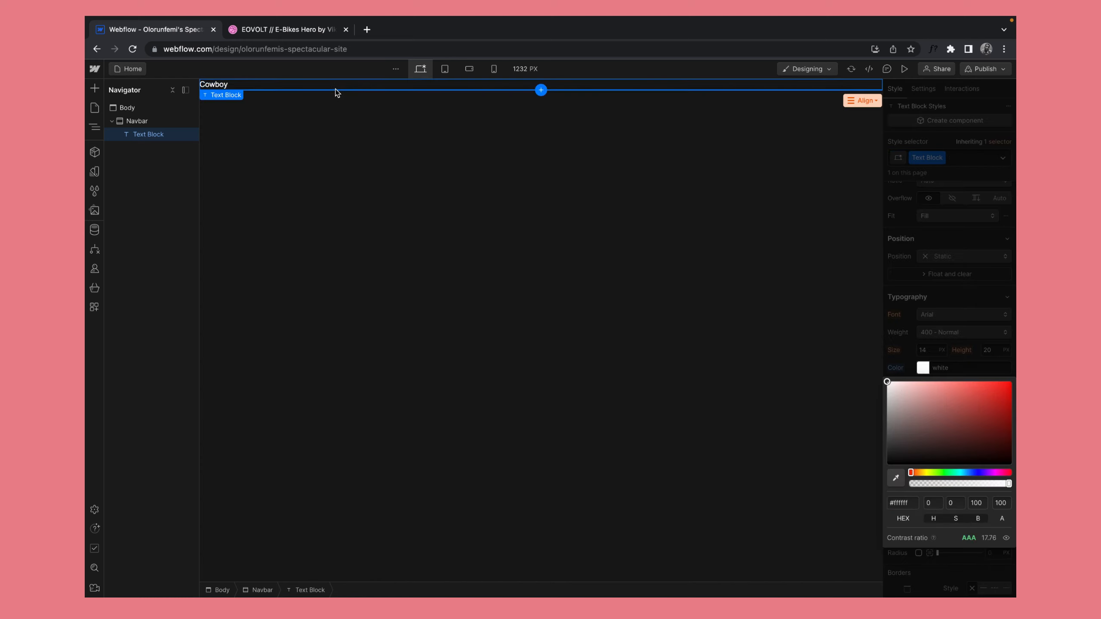
pyautogui.click(962, 257)
# - Set the font size of the Cowboy text block to 38 px
pyautogui.moveTo(931, 347); pyautogui.dragTo(897, 347)
pyautogui.press('super+a')
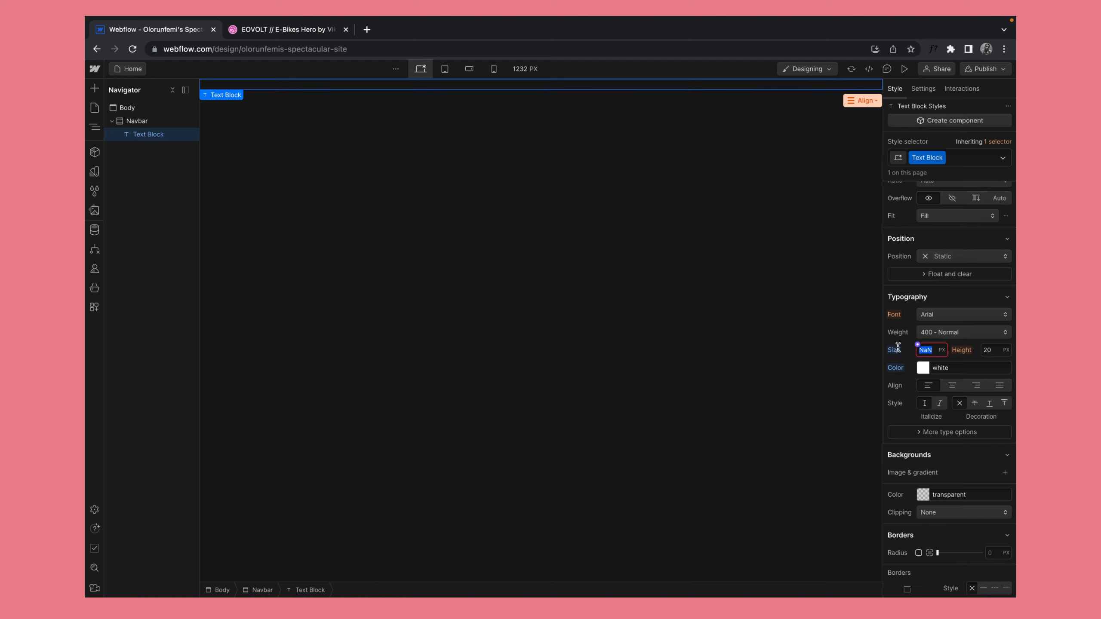
pyautogui.write('38')
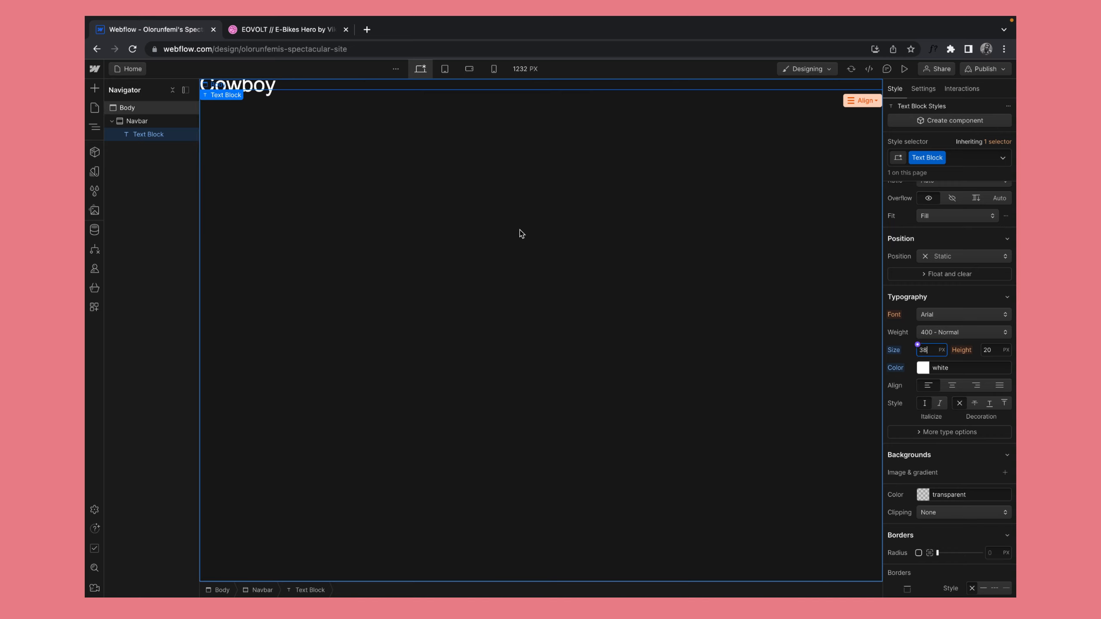
pyautogui.click(335, 147)
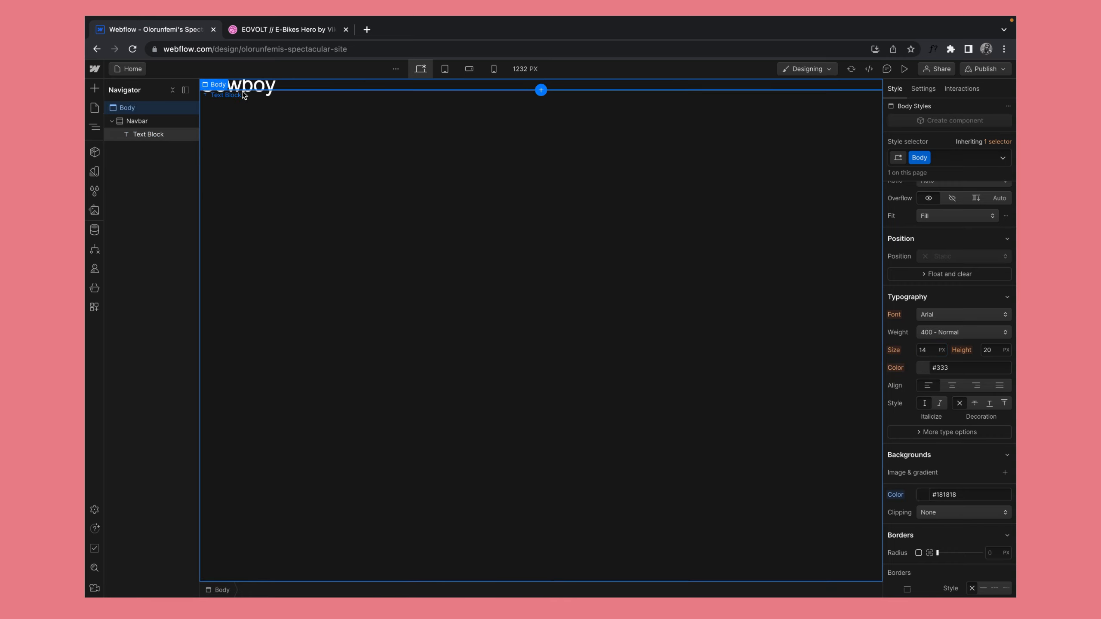
# - Set the left and right padding of the Navbar section to 60 px
pyautogui.click(141, 125)
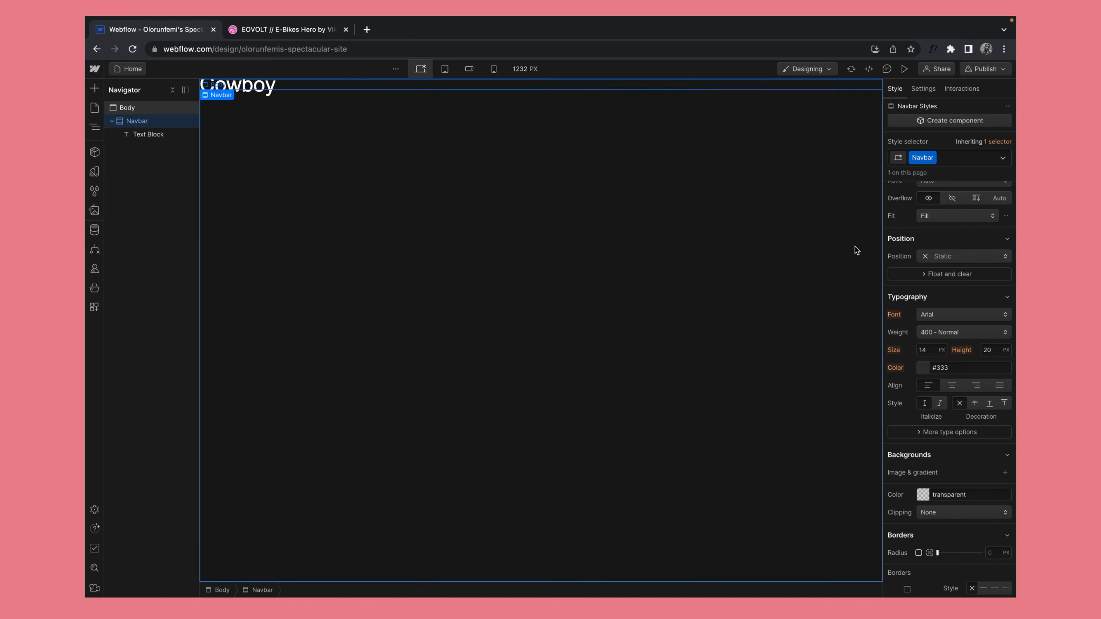
pyautogui.scroll(2, 971, 224)
pyautogui.scroll(3, 971, 222)
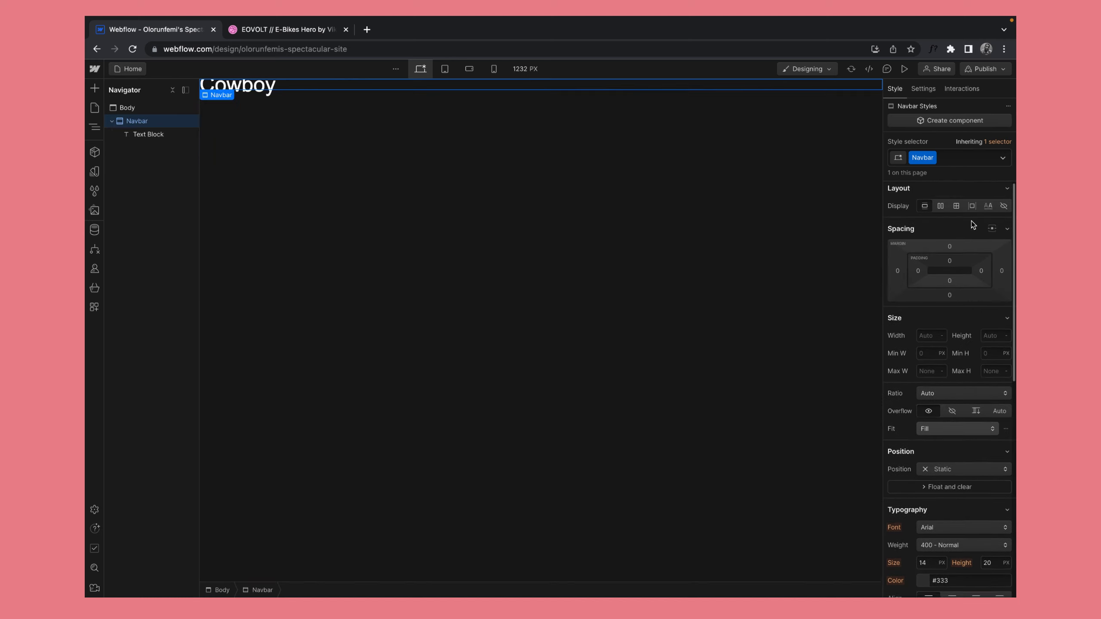
pyautogui.click(918, 275)
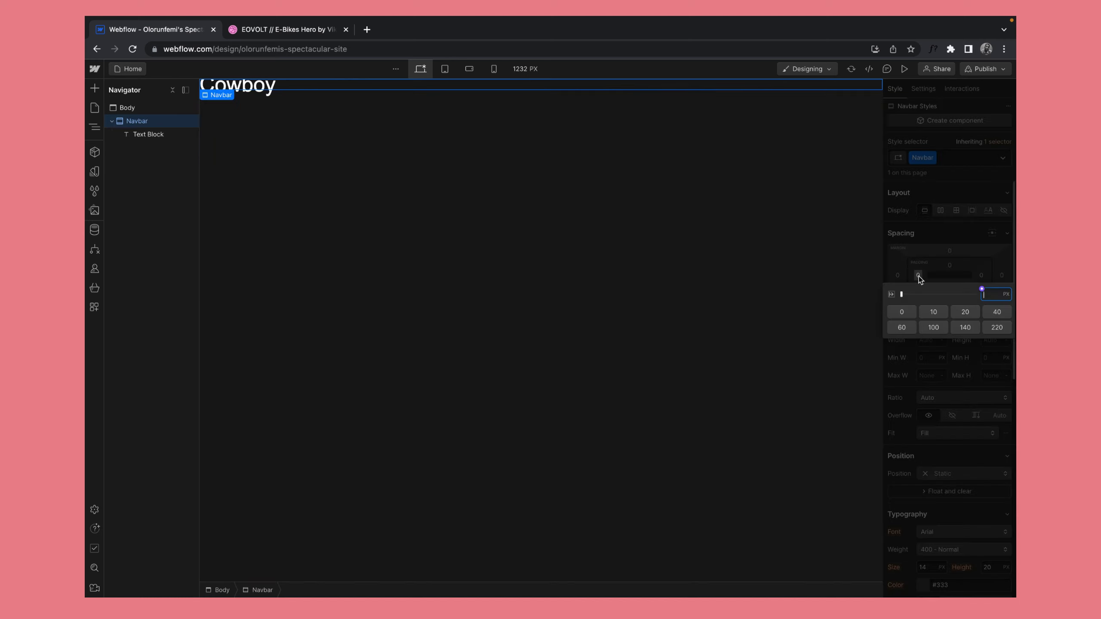
pyautogui.click(900, 328)
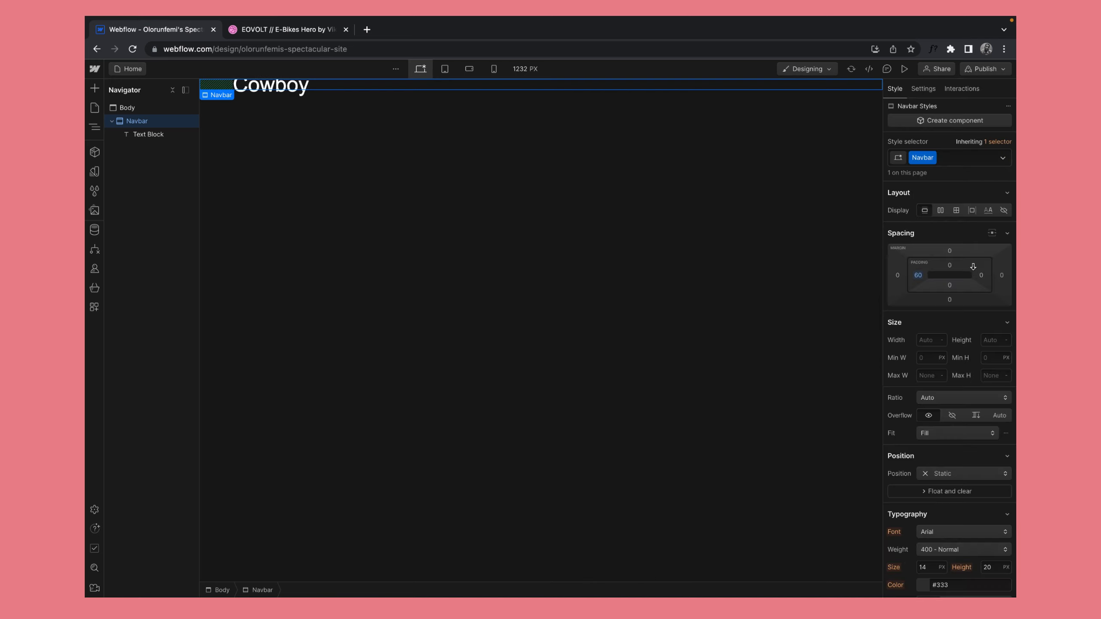
pyautogui.click(980, 275)
pyautogui.click(904, 327)
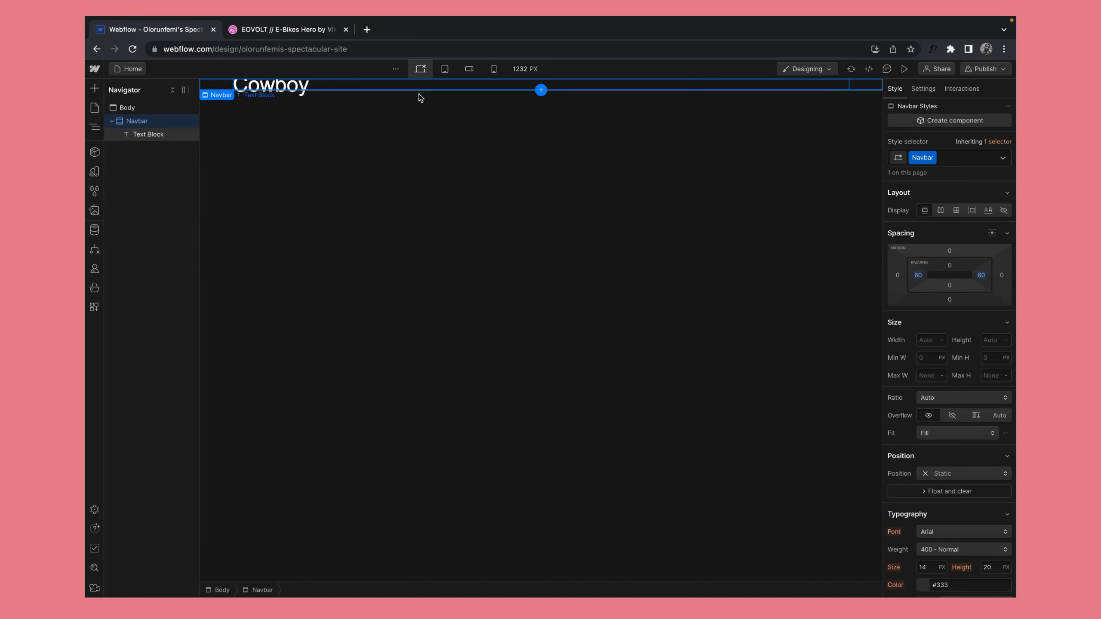
# - Set the top and bottom padding of the Navbar section to 20 px
pyautogui.click(949, 266)
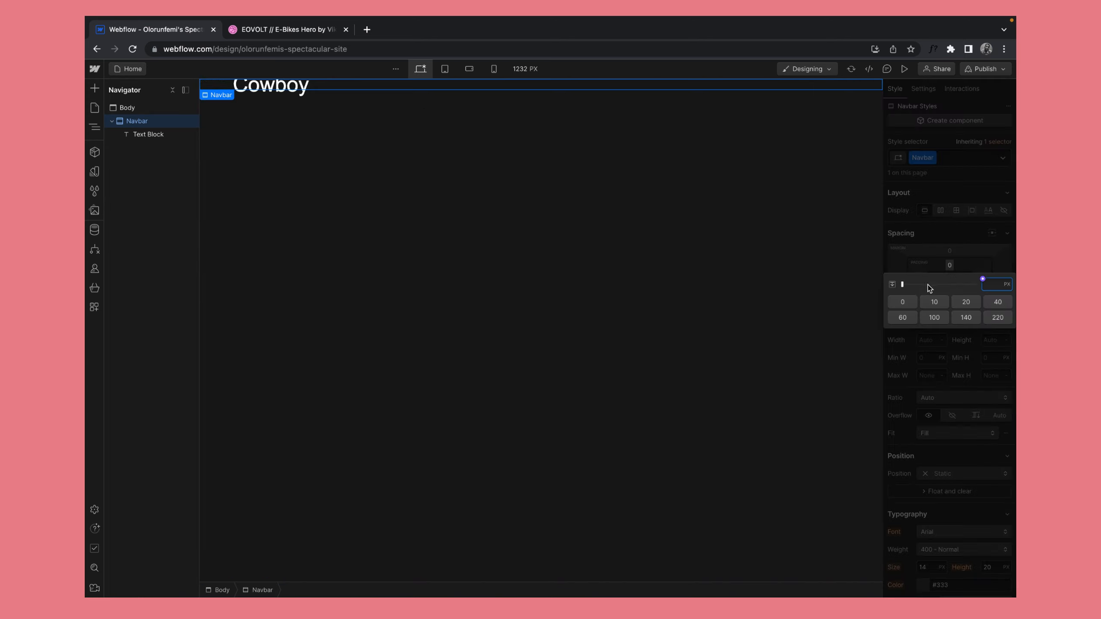
pyautogui.click(966, 301)
pyautogui.click(965, 263)
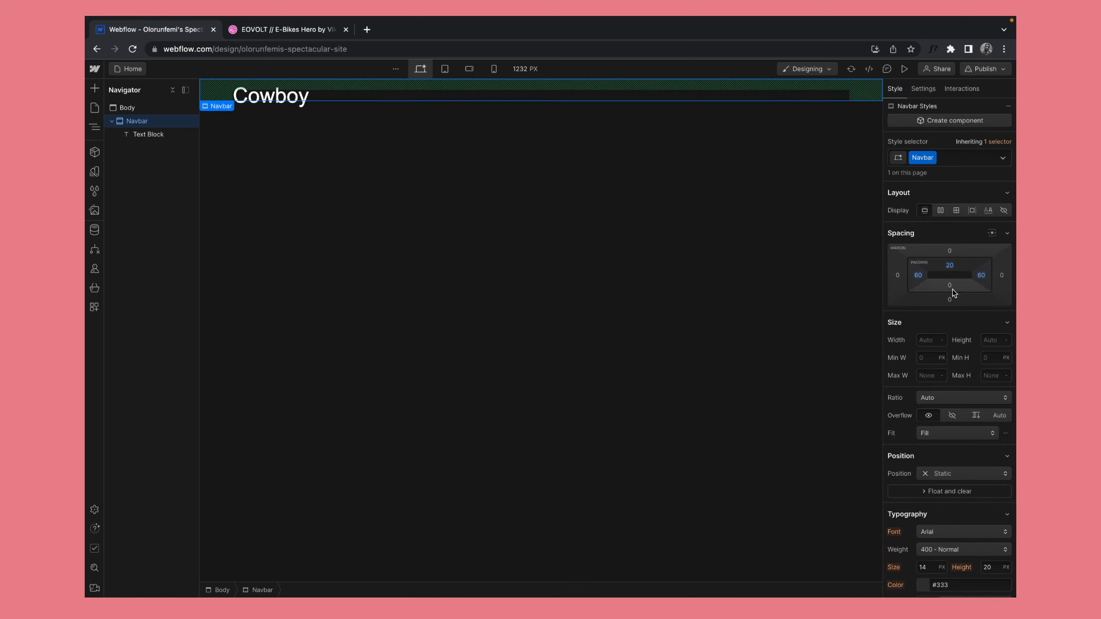
pyautogui.click(949, 285)
pyautogui.click(966, 322)
pyautogui.click(971, 244)
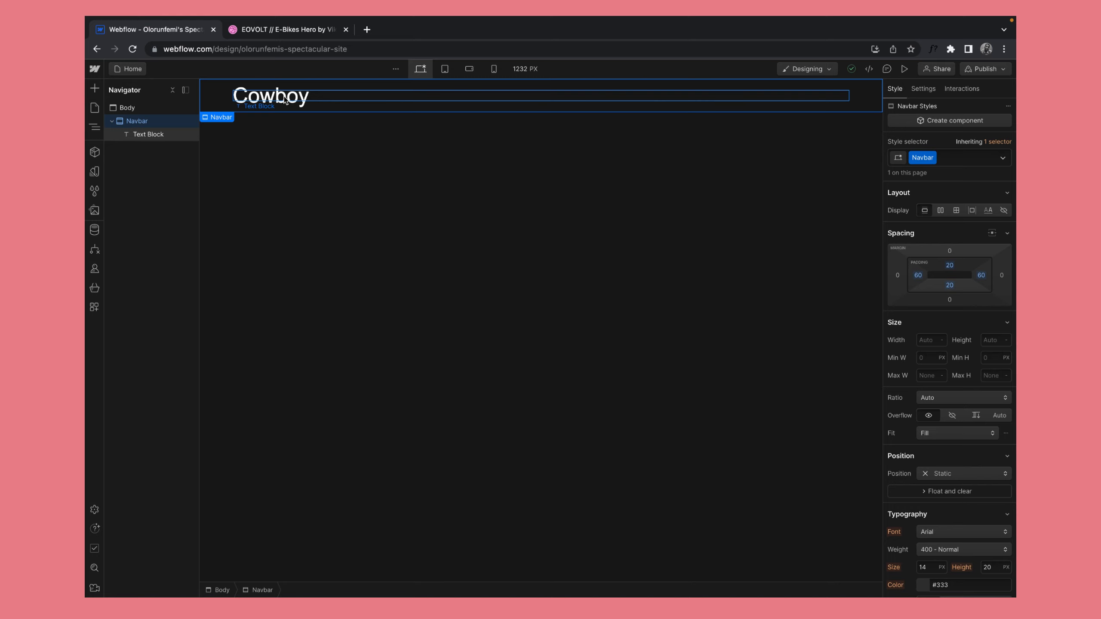
# - Switch to the Figma design and examine the text styling of the About and News links in the header
pyautogui.hotkey('ctrl', 'Left')
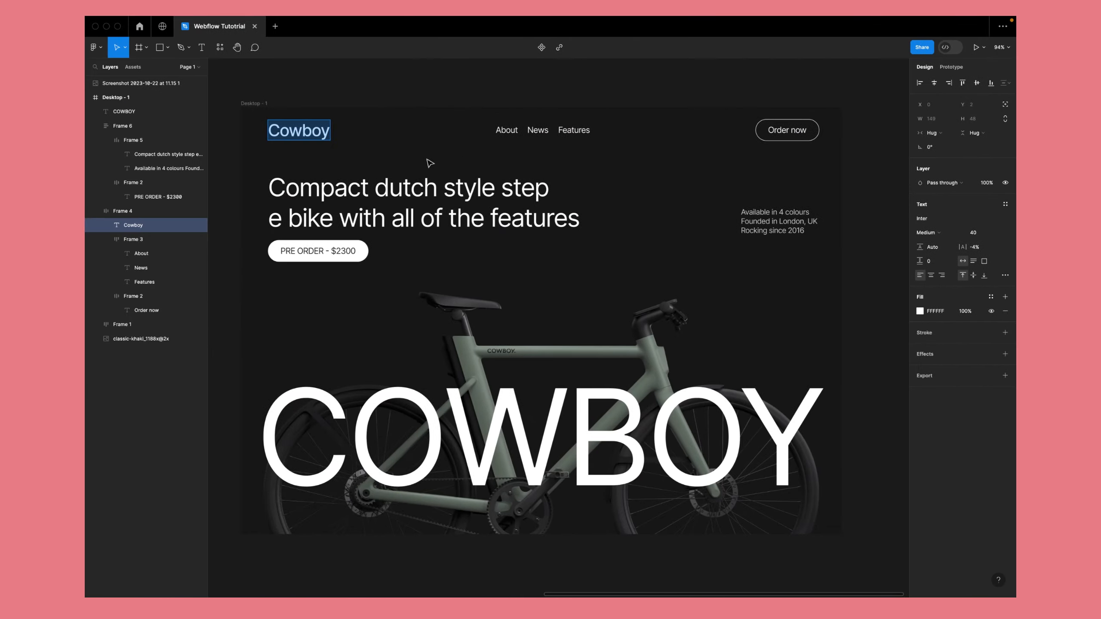
pyautogui.click(506, 131)
pyautogui.click(543, 131)
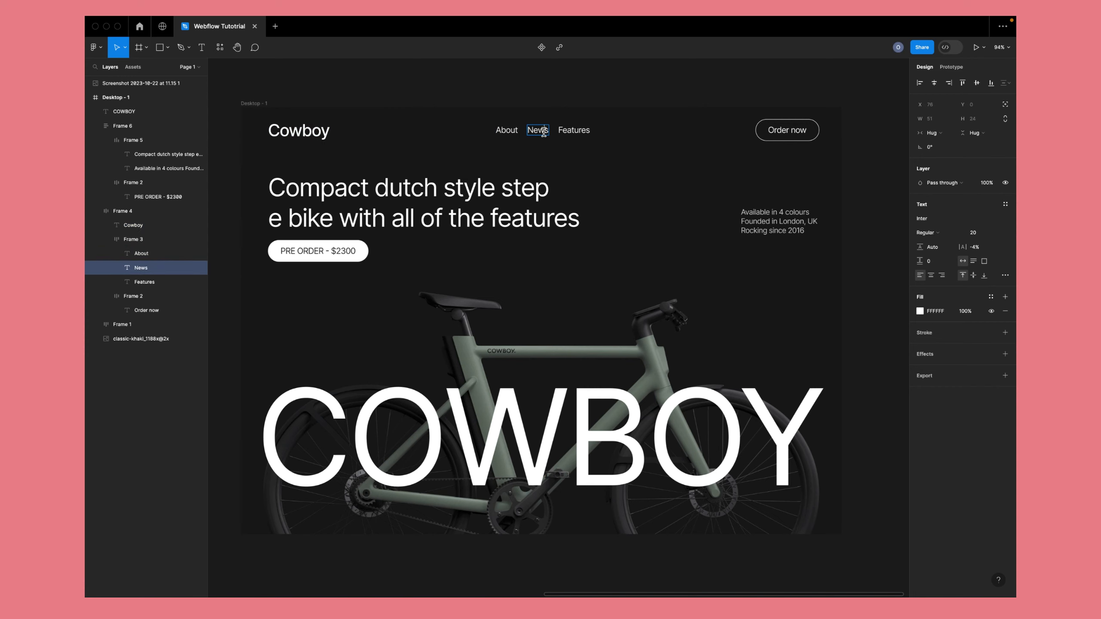
pyautogui.click(510, 130)
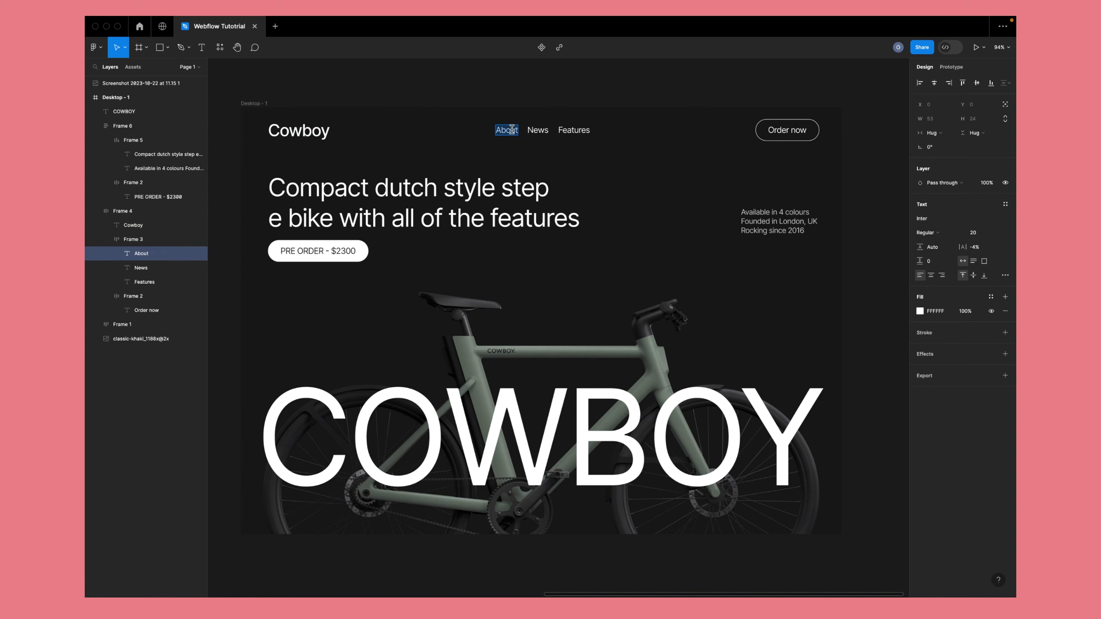
# - Switch back to Webflow, add a text link under the Cowboy text in the Navbar, and set the Navbar's display to flex
pyautogui.hotkey('ctrl', 'Right')
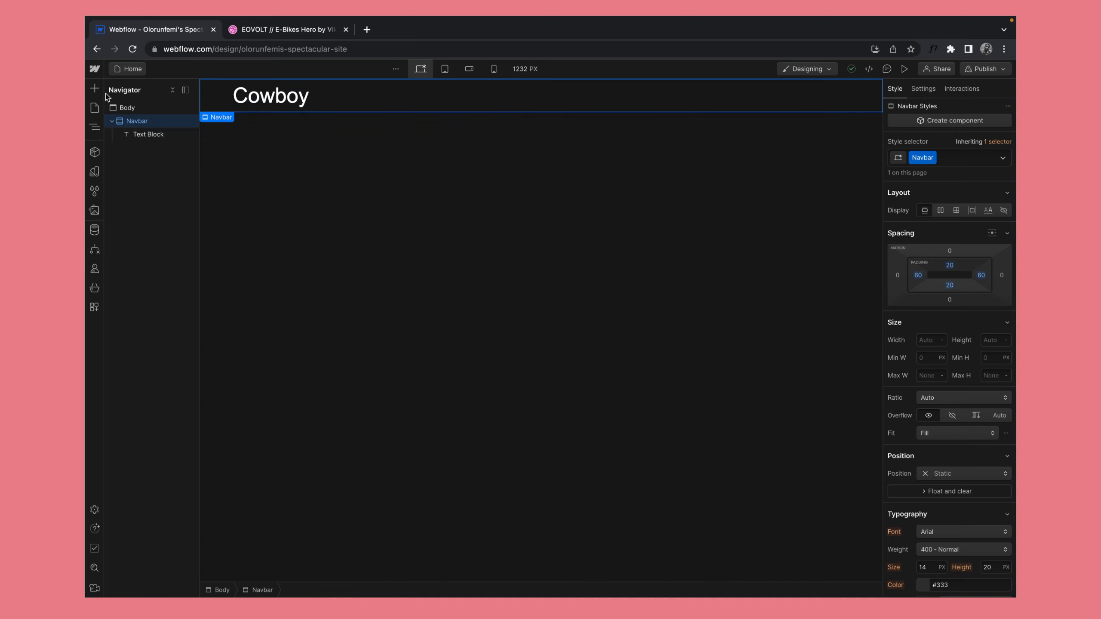
pyautogui.click(95, 89)
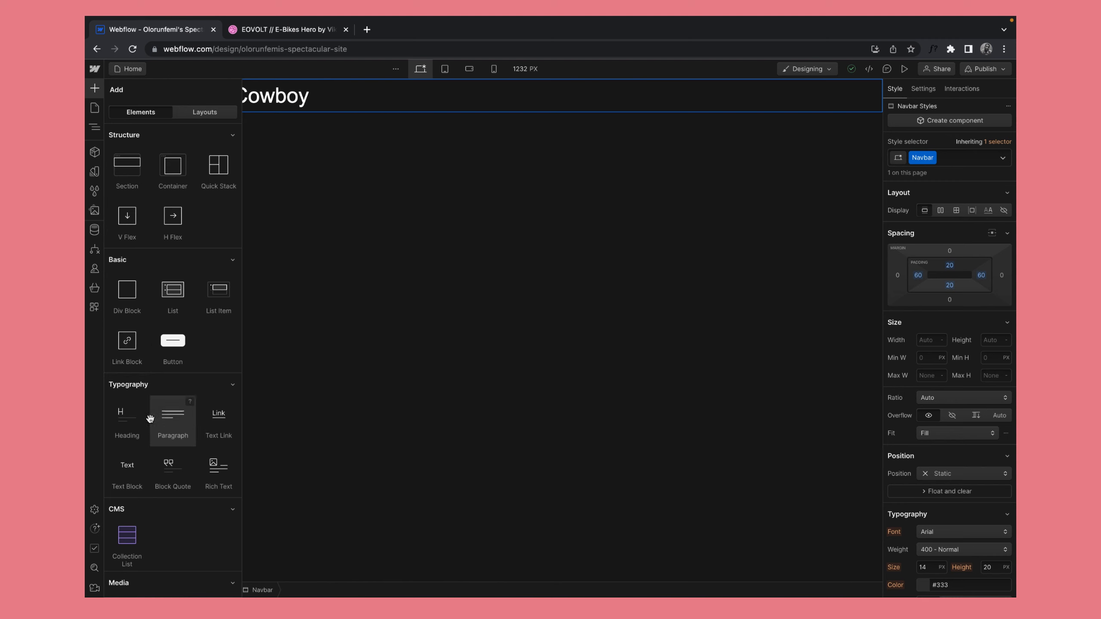
pyautogui.scroll(-4, 149, 437)
pyautogui.moveTo(221, 294); pyautogui.dragTo(476, 100)
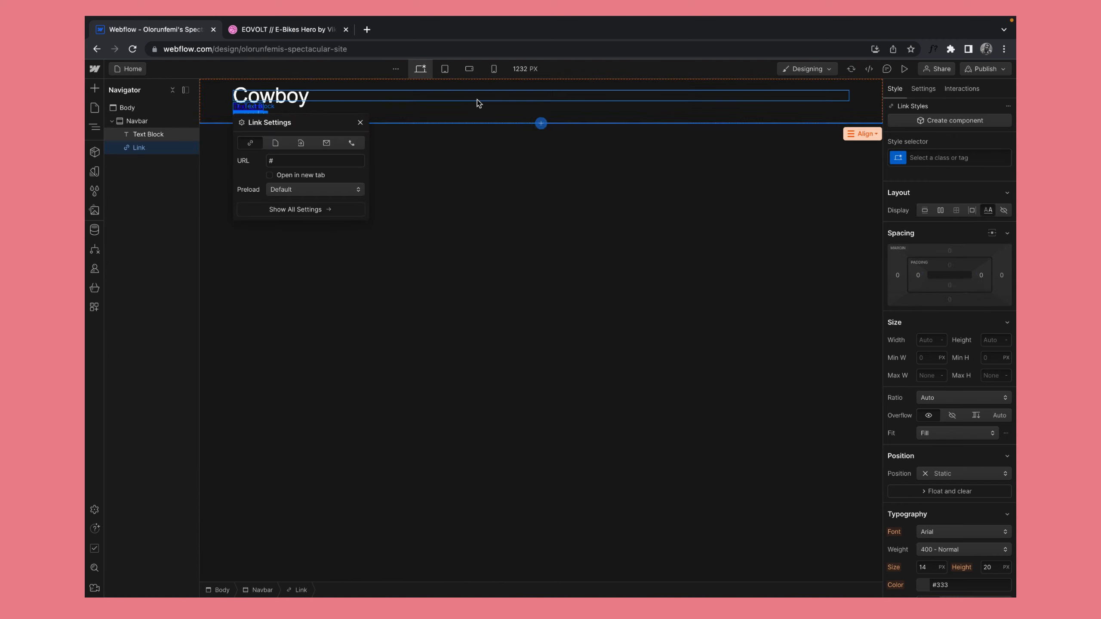
pyautogui.click(361, 106)
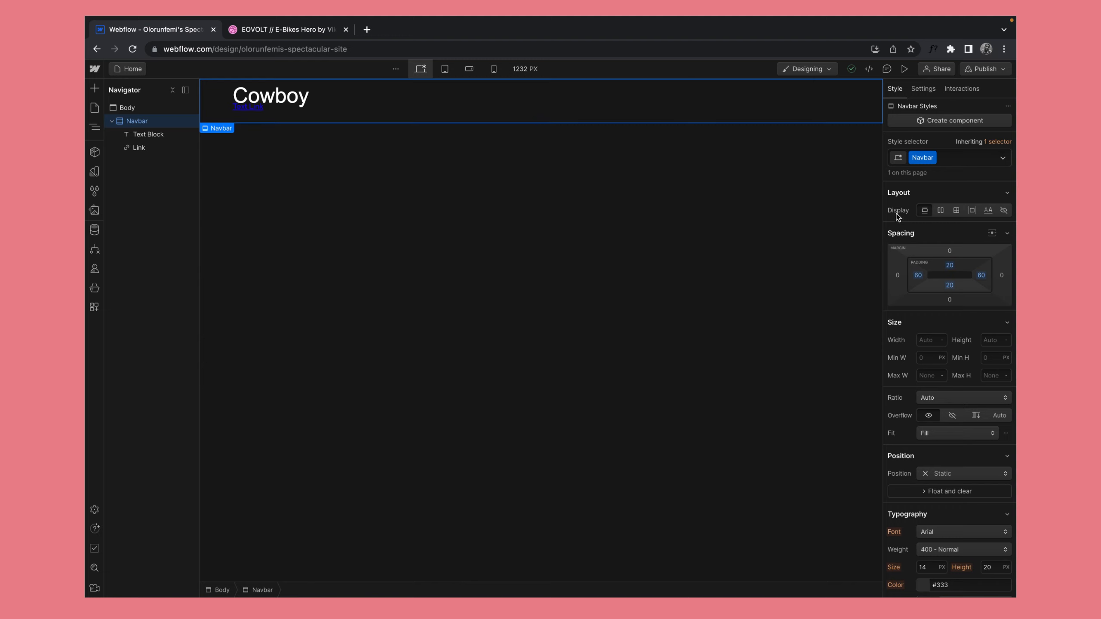
pyautogui.click(941, 212)
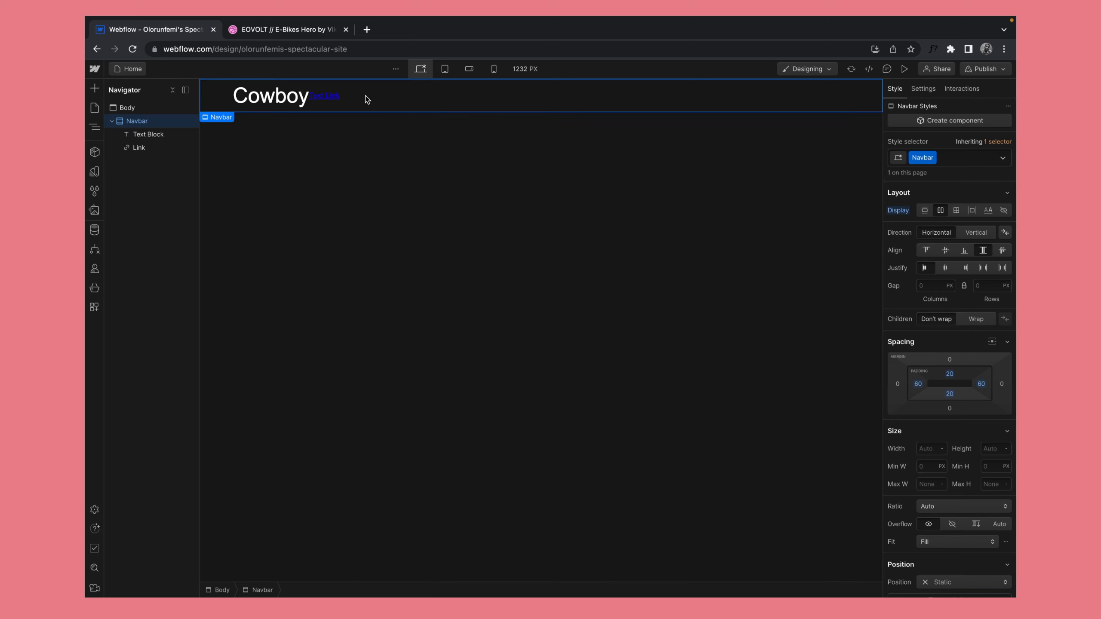
# - Set the text link's colour to white and remove its underline decoration
pyautogui.doubleClick(324, 96)
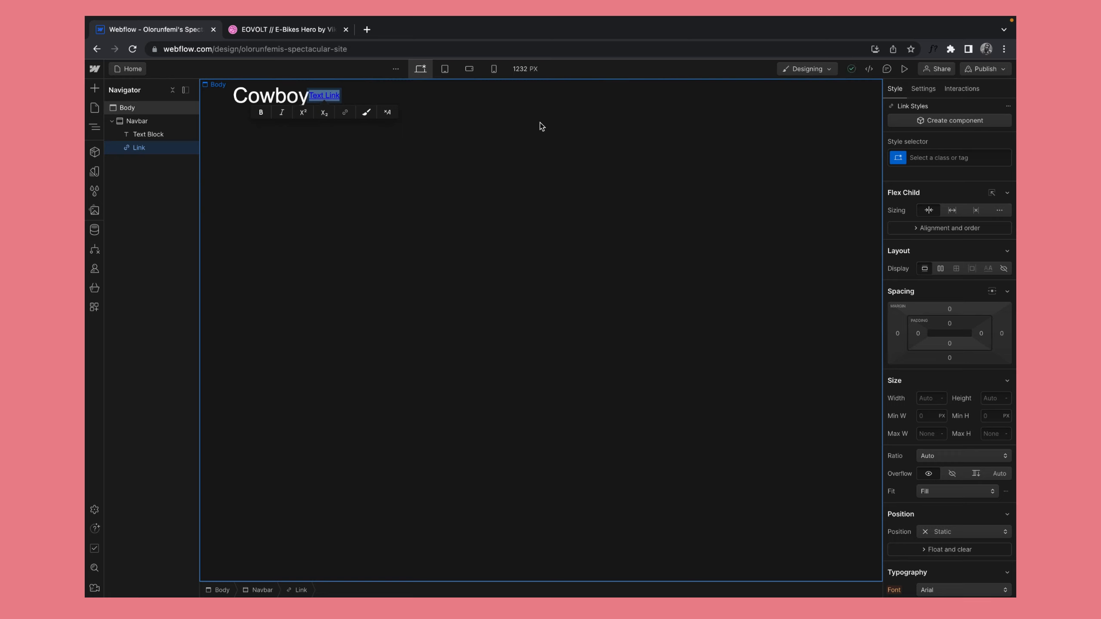
pyautogui.scroll(-4, 965, 487)
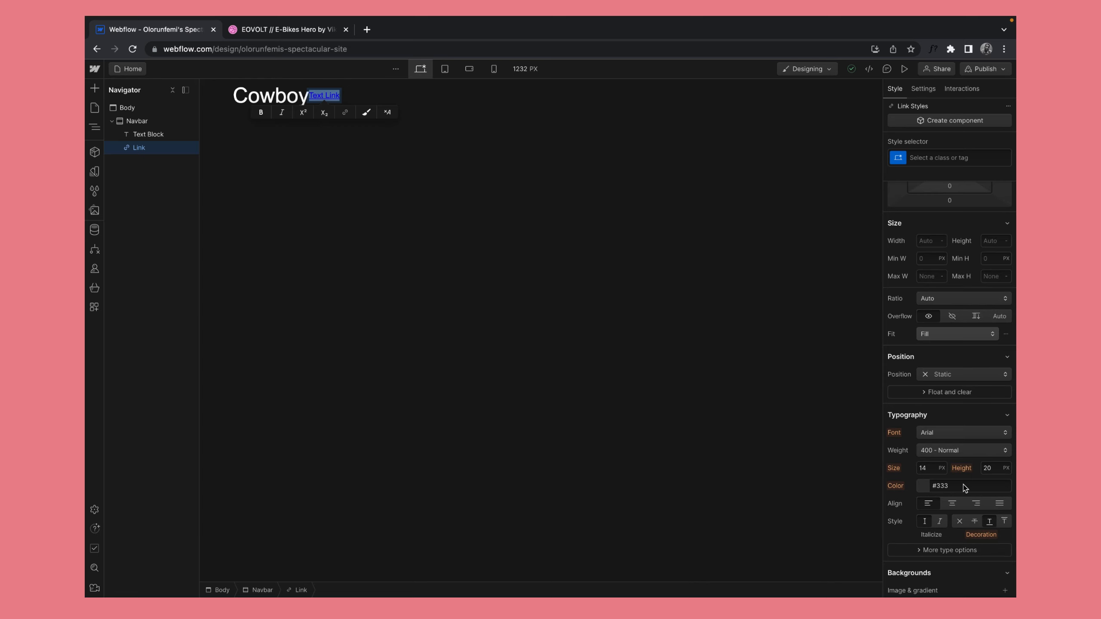
pyautogui.scroll(-2, 964, 488)
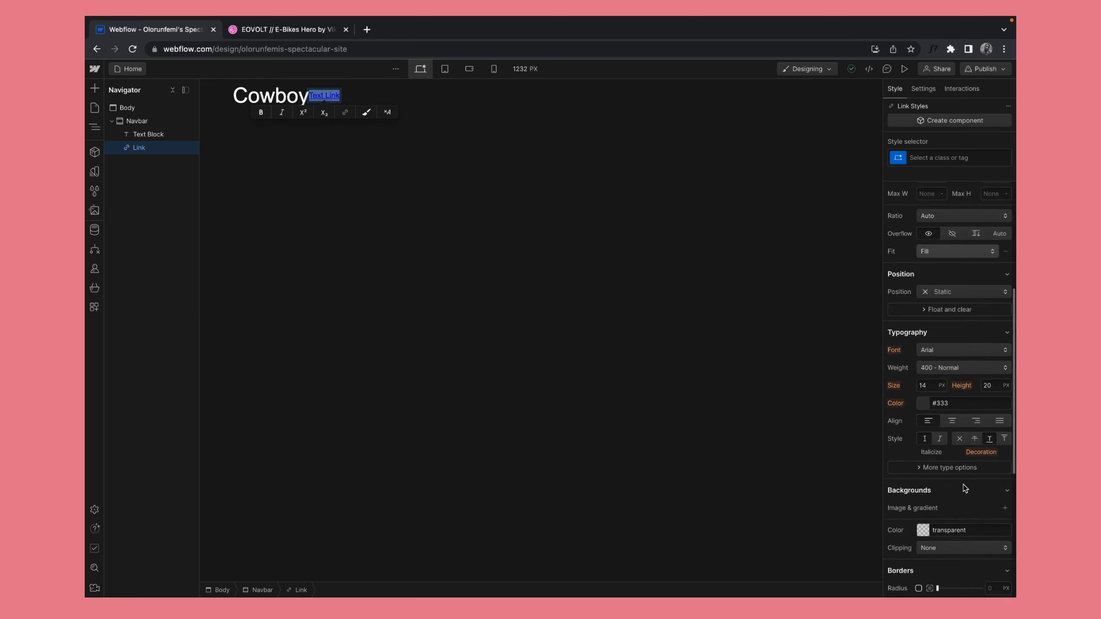
pyautogui.click(923, 403)
pyautogui.click(909, 432)
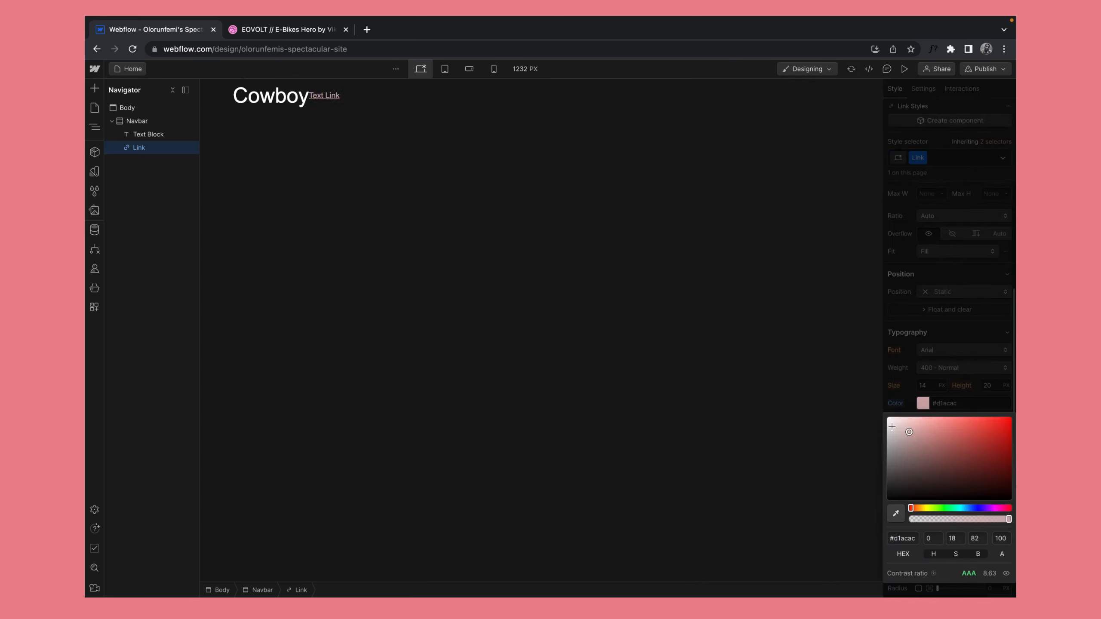
pyautogui.moveTo(892, 426); pyautogui.dragTo(845, 400)
pyautogui.click(968, 369)
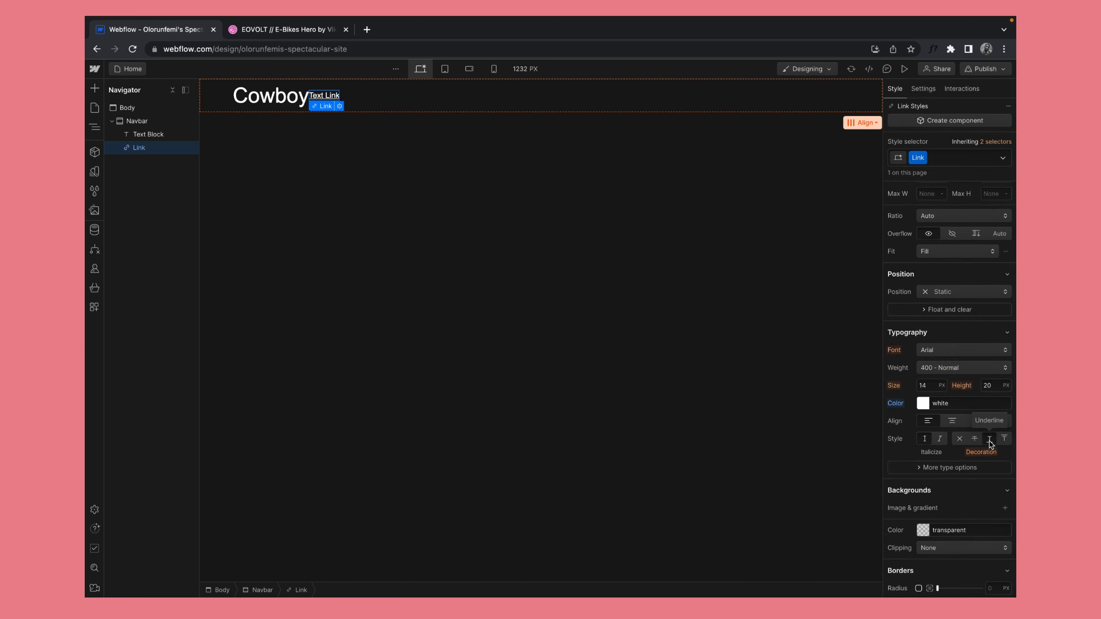
pyautogui.click(959, 441)
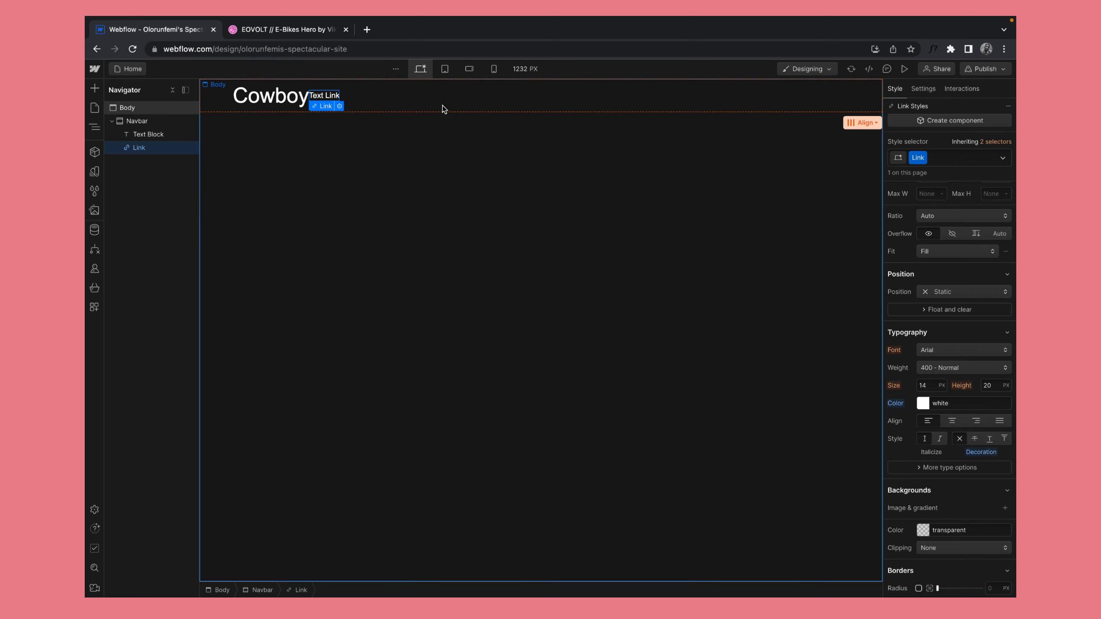
# - Change the text of the Navbar link to "About"
pyautogui.doubleClick(327, 99)
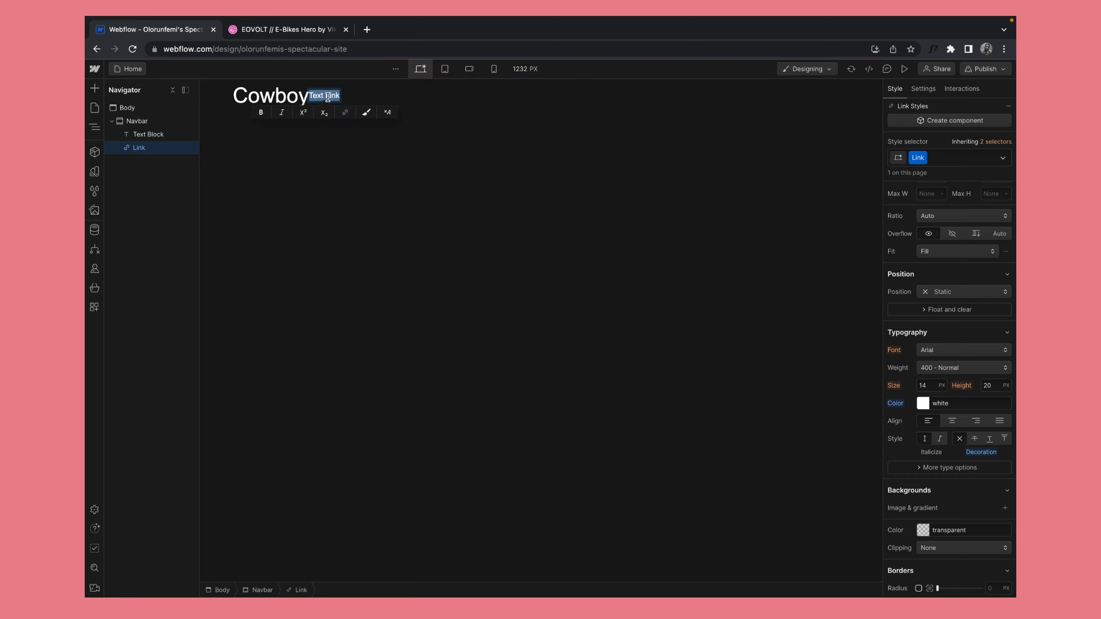
pyautogui.write('About')
pyautogui.click(342, 99)
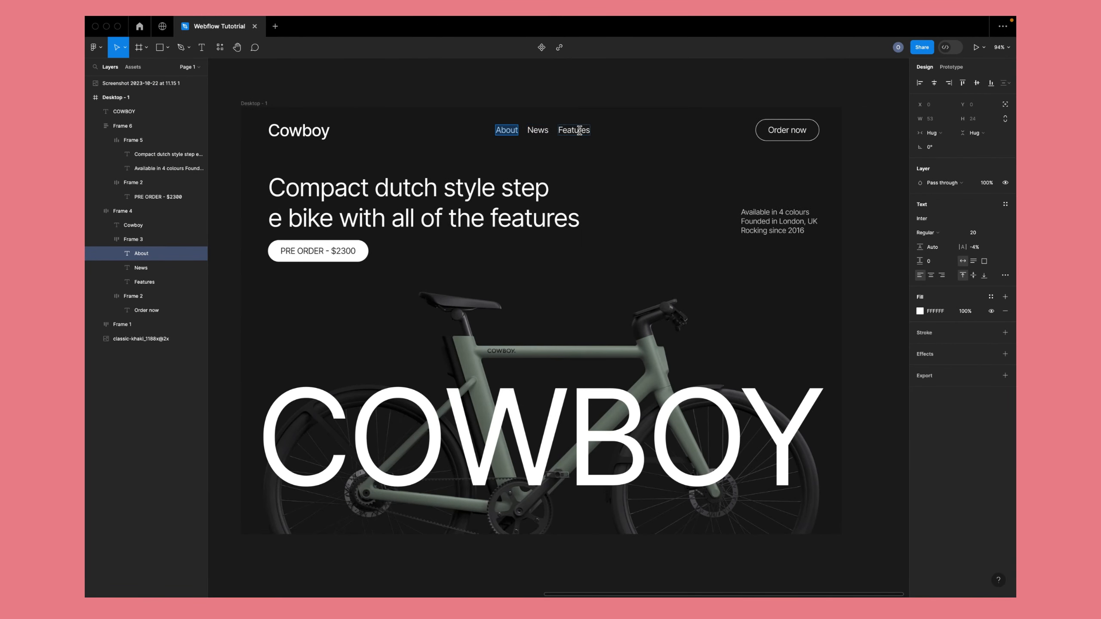
# - Compare the Webflow navbar with the header links in the Figma design, ending back in Webflow
pyautogui.hotkey('ctrl', 'Right')
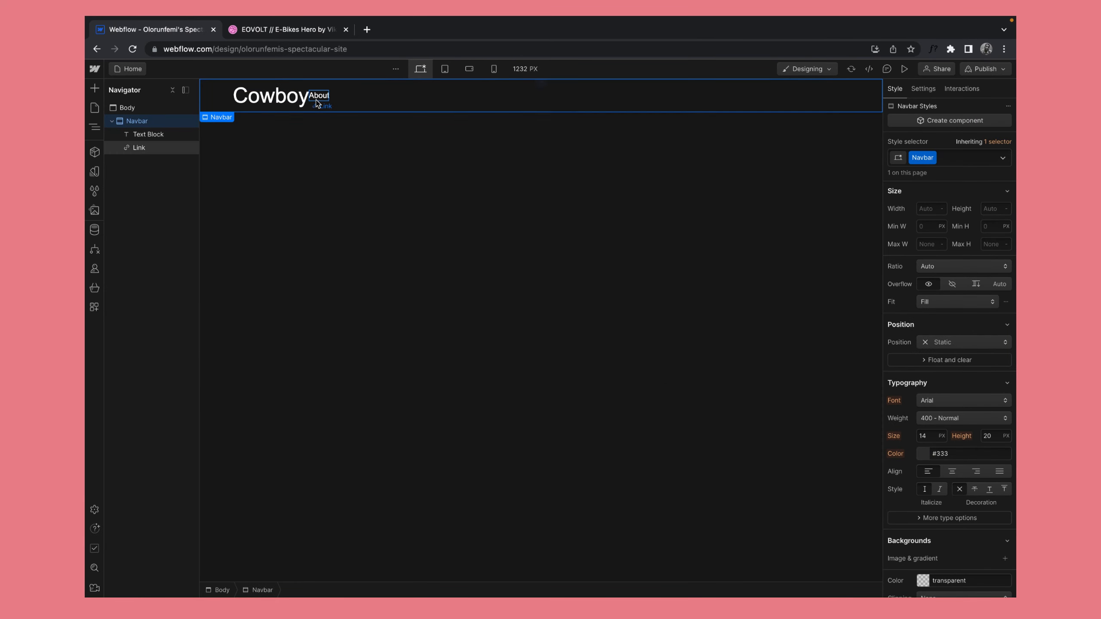
pyautogui.hotkey('ctrl', 'Left')
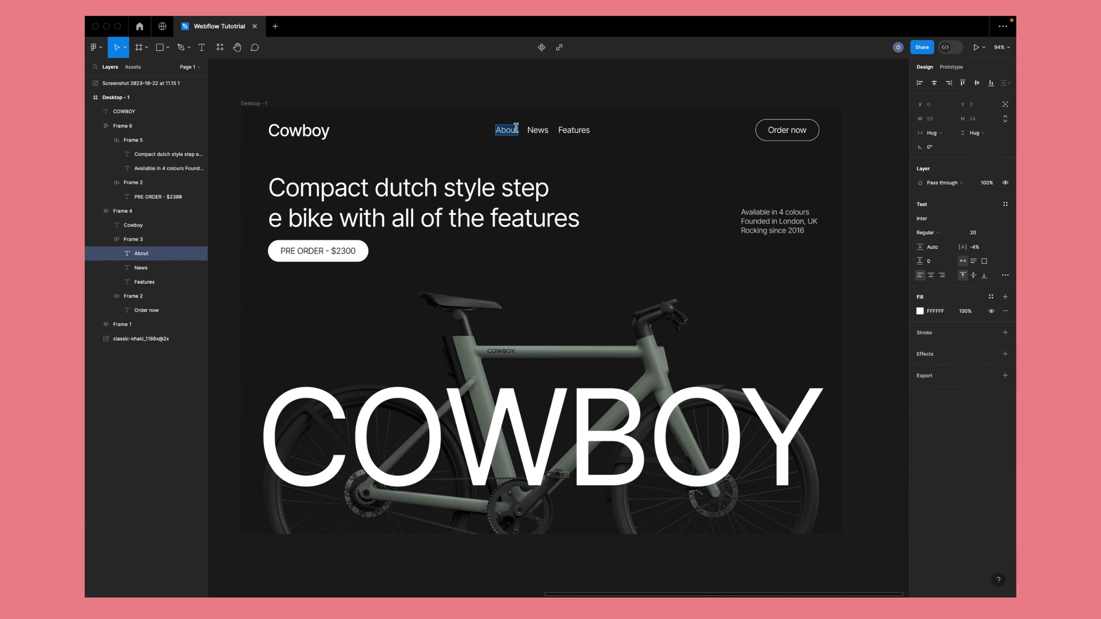
pyautogui.hotkey('ctrl', 'Right')
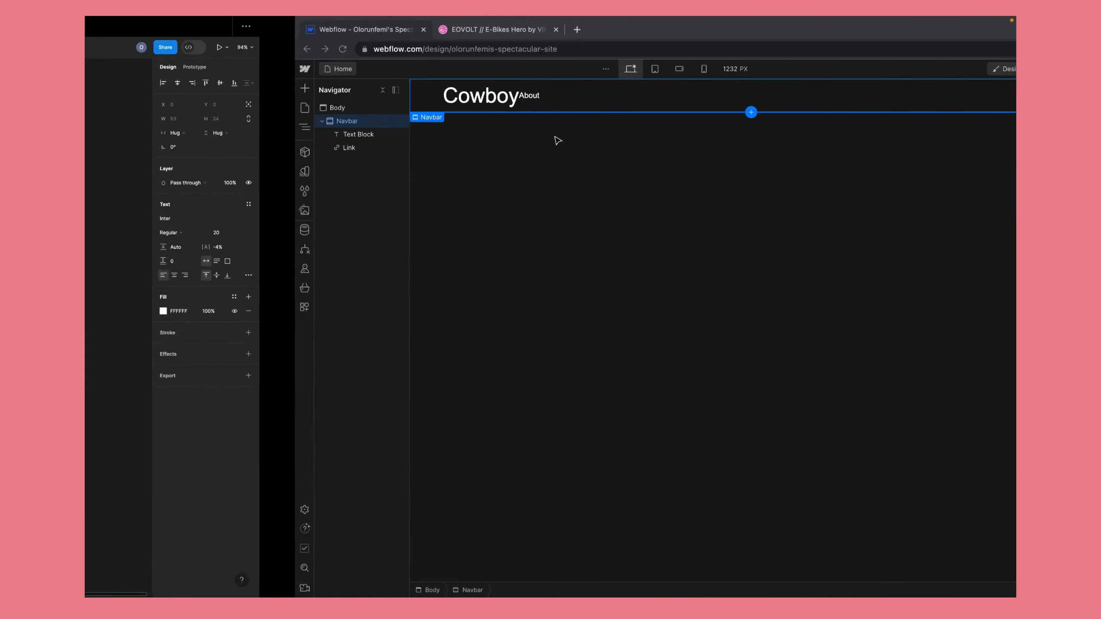
# - Add a div block to the Navbar after the About link and move the link inside it
pyautogui.click(94, 88)
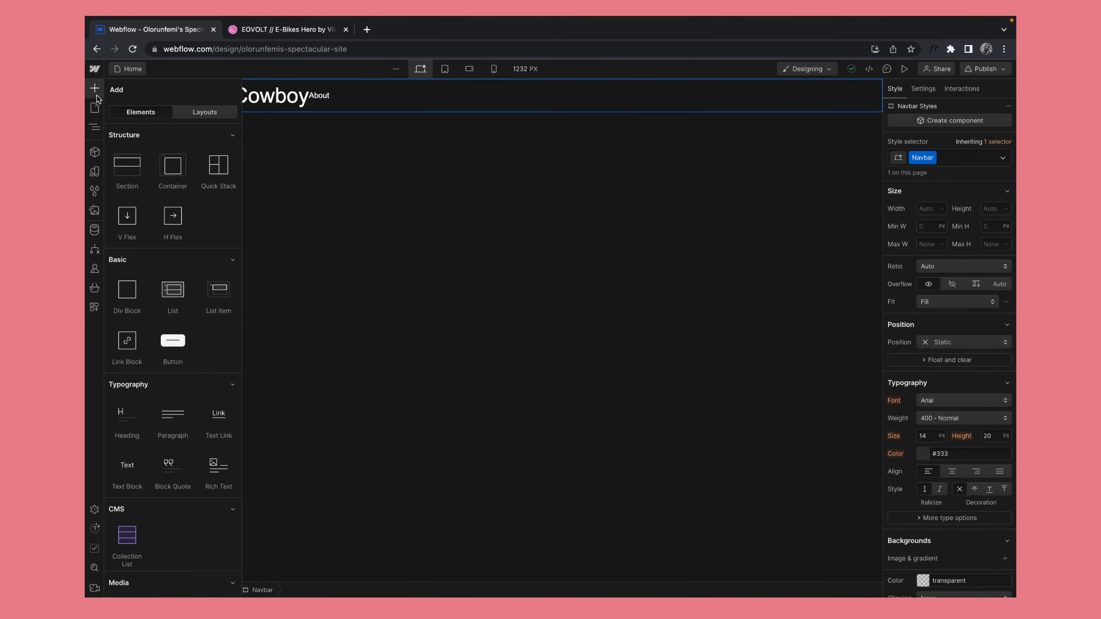
pyautogui.moveTo(127, 299); pyautogui.dragTo(378, 104)
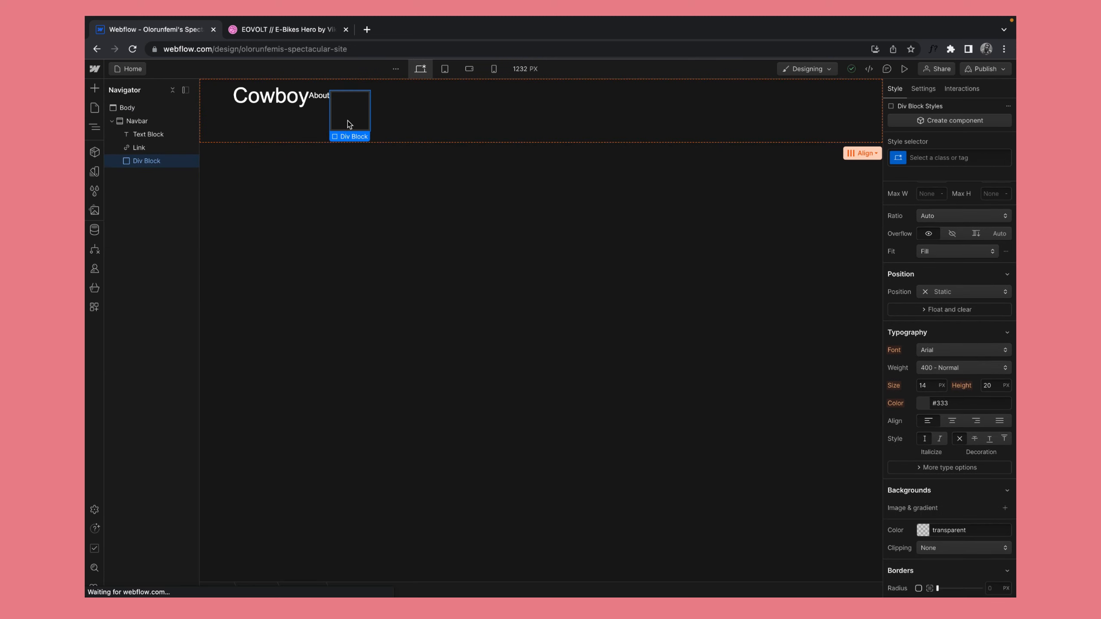
pyautogui.click(153, 149)
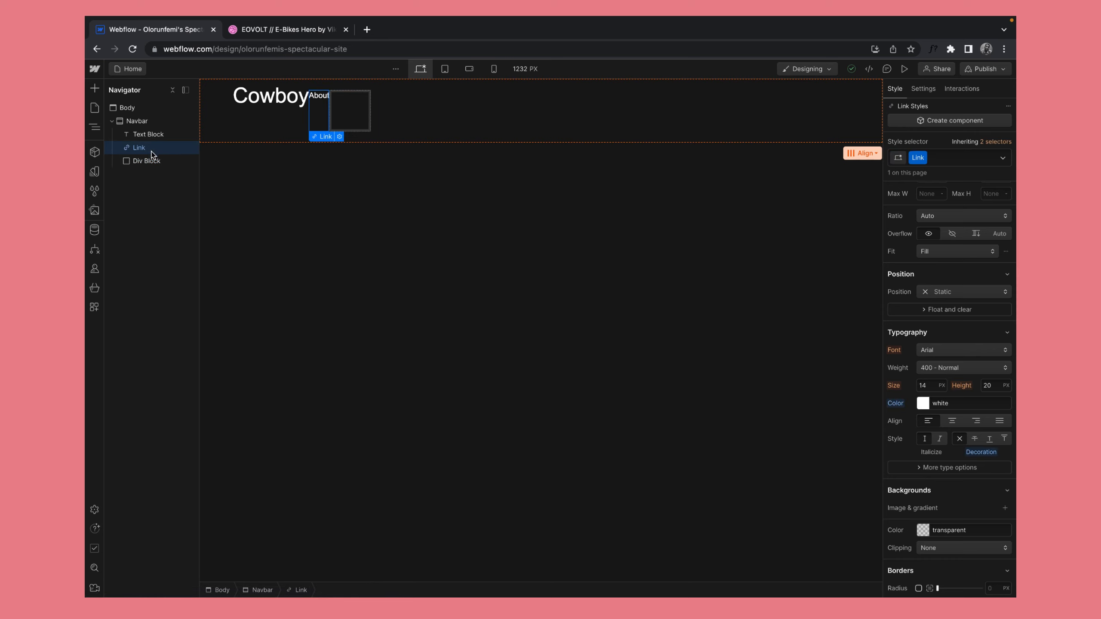
pyautogui.click(150, 165)
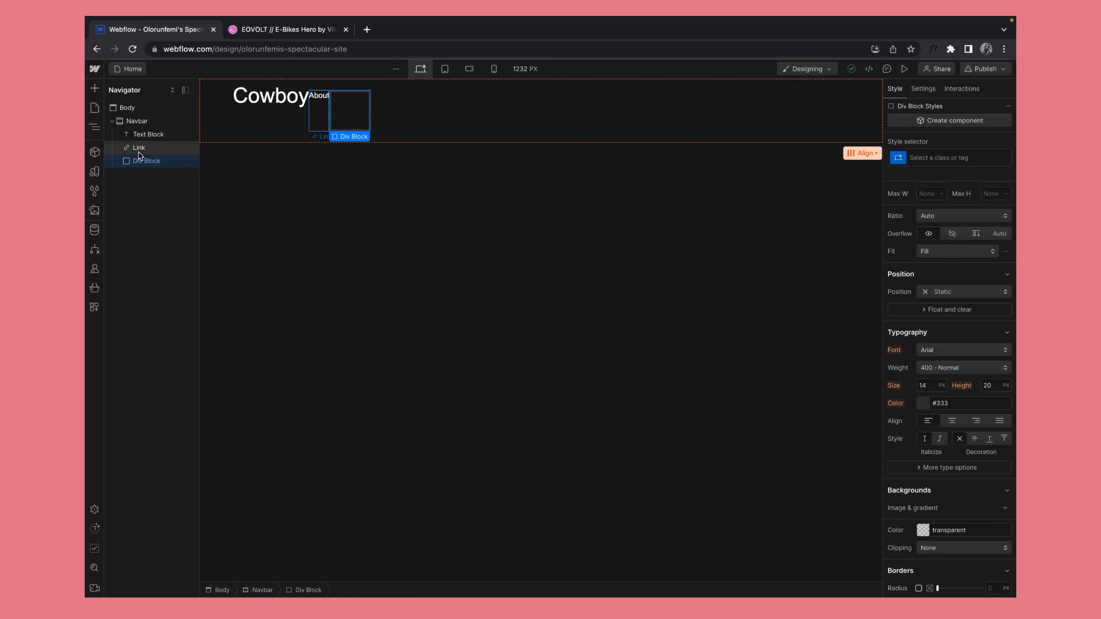
pyautogui.click(139, 150)
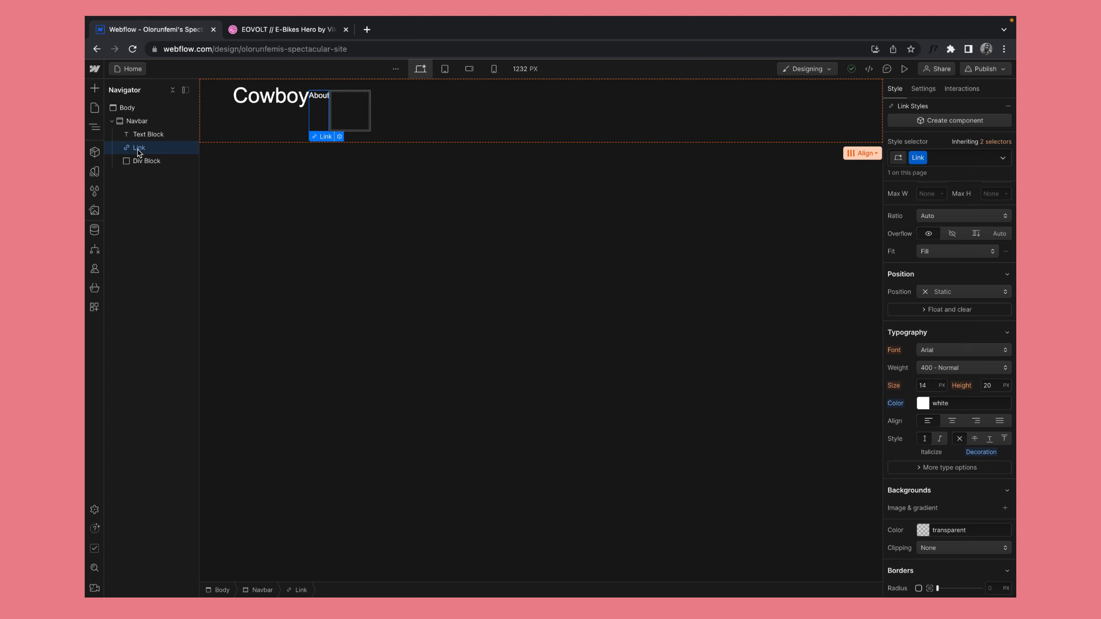
pyautogui.moveTo(138, 152); pyautogui.dragTo(143, 163)
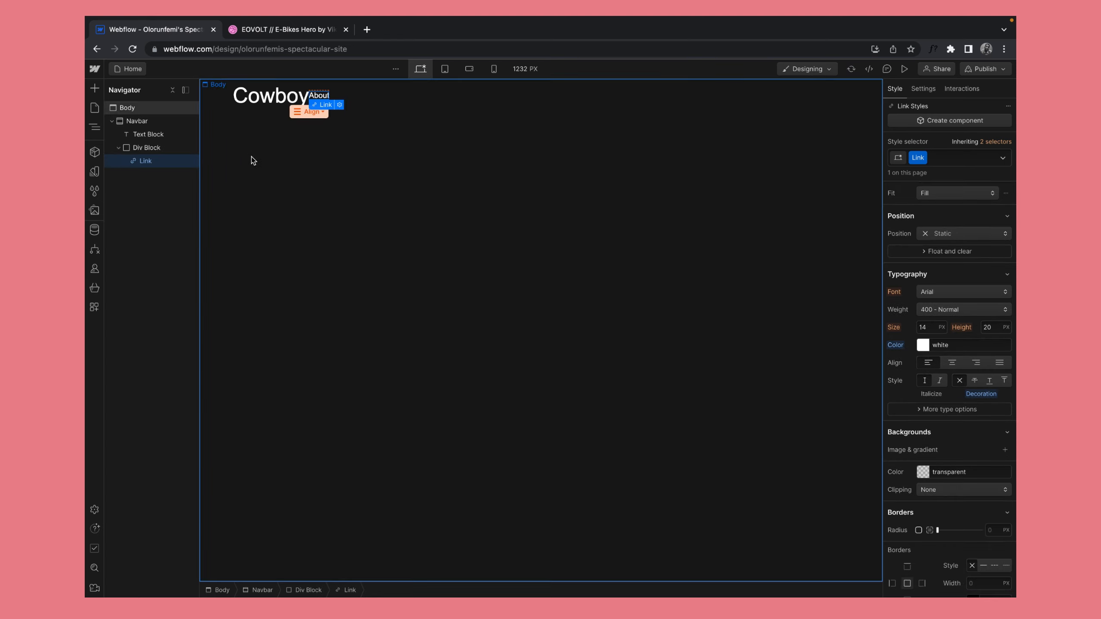
# - Collapse the div block holding the About link and check the Navbar's structure, ending with the Cowboy text block selected
pyautogui.click(147, 149)
pyautogui.click(136, 121)
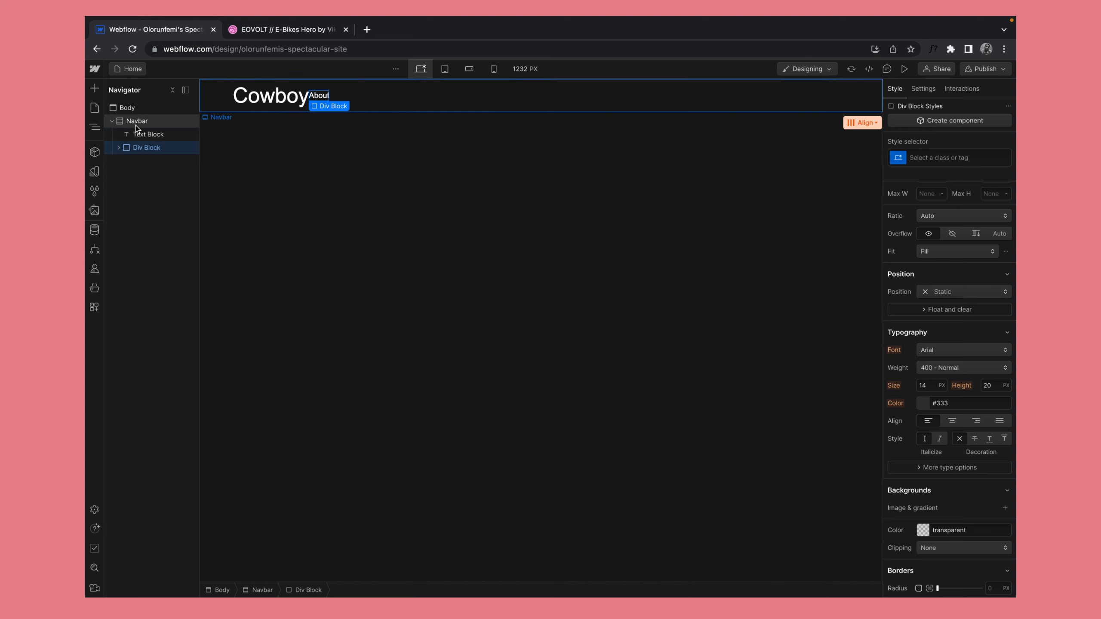
pyautogui.click(146, 136)
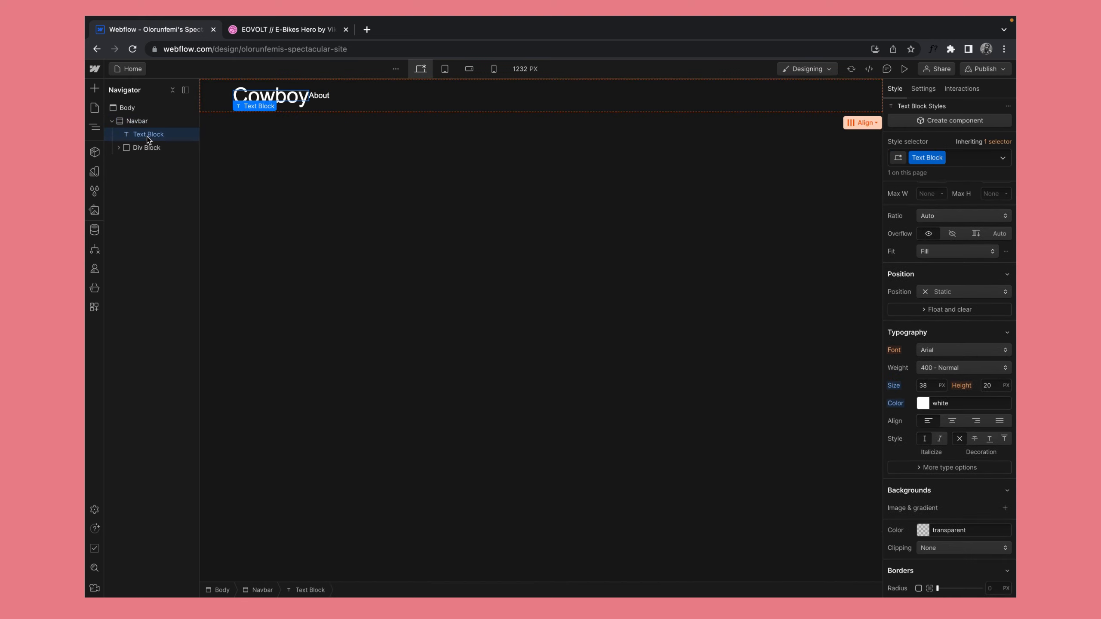
# - Duplicate the About link twice inside the Navbar's div block and check the copies
pyautogui.click(134, 148)
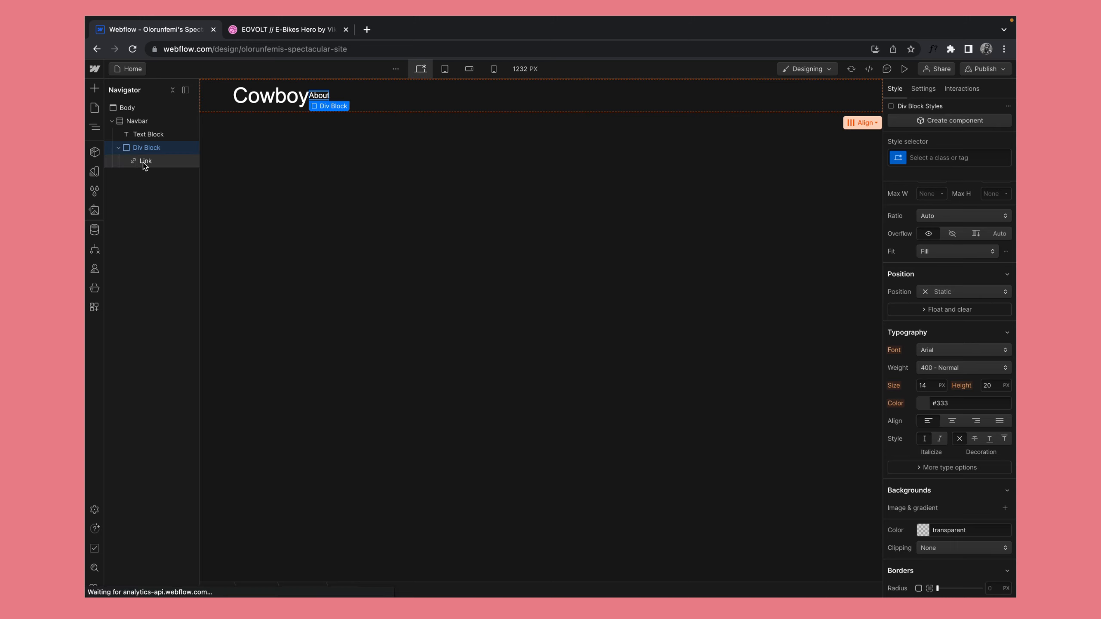
pyautogui.click(150, 162)
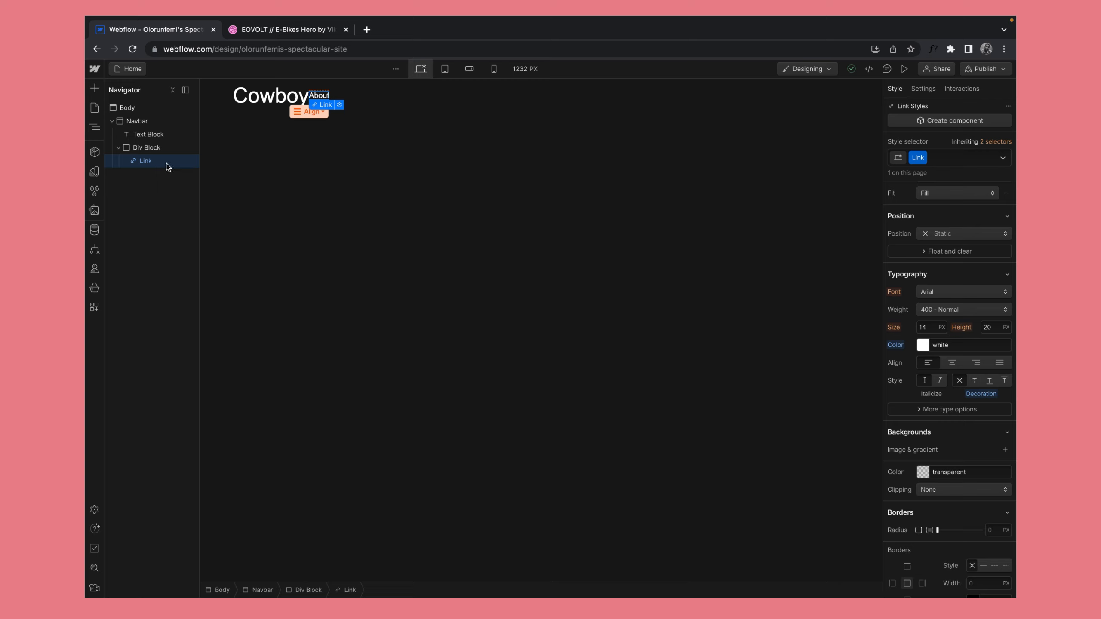
pyautogui.hotkey('ctrl', 'd')
pyautogui.hotkey('ctrl', 'd')
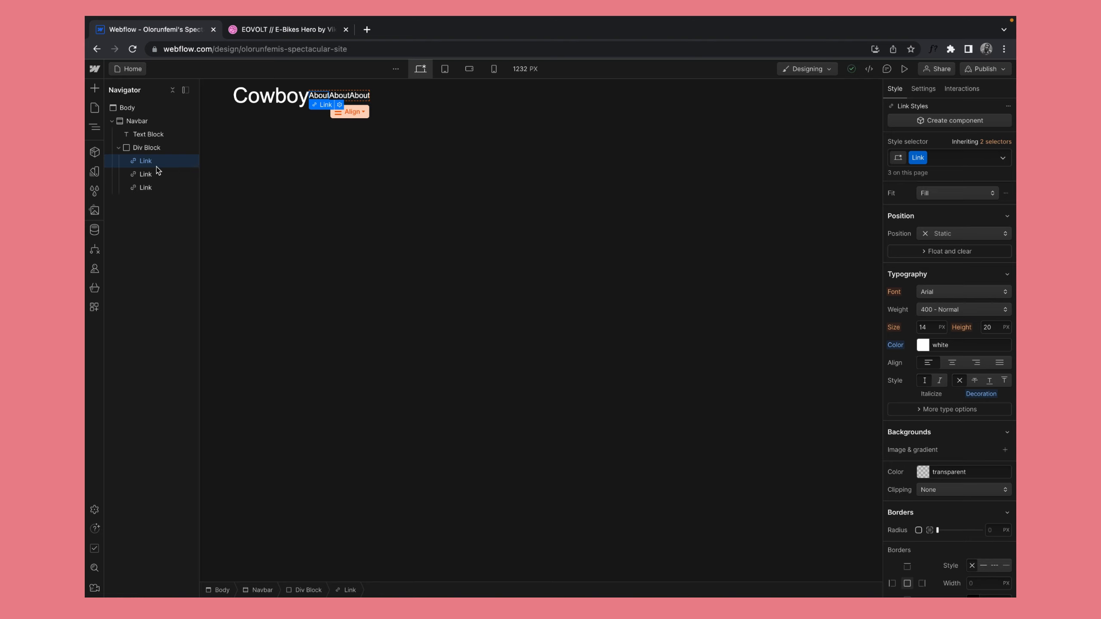
pyautogui.click(145, 175)
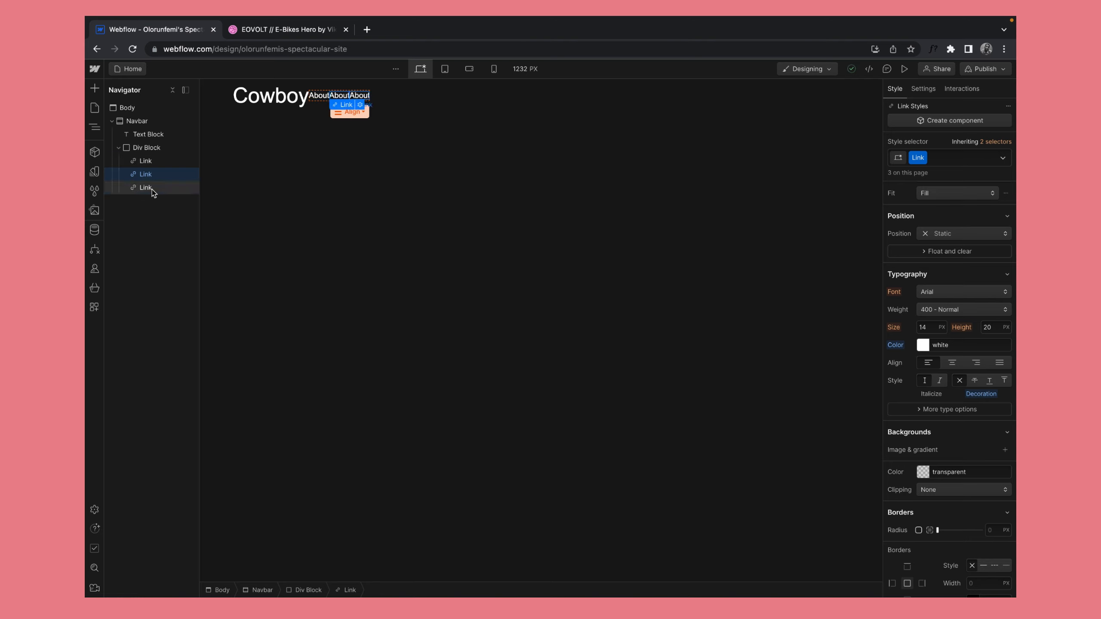
pyautogui.click(146, 188)
# - Set the first link's left and right padding to 10 px through the shared Link class
pyautogui.click(147, 162)
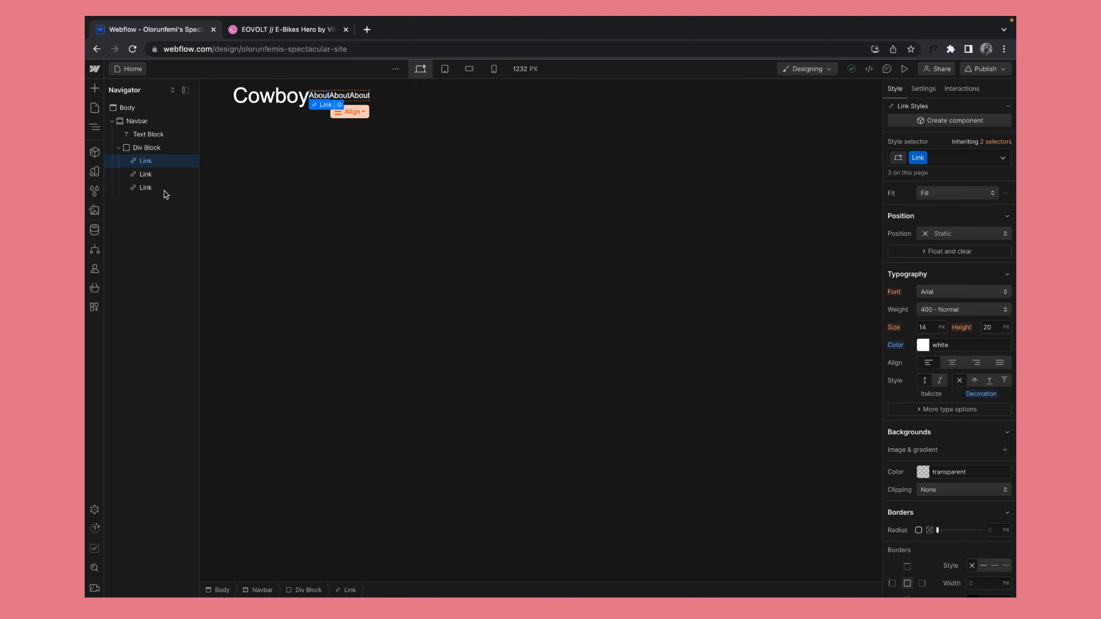
pyautogui.scroll(5, 961, 319)
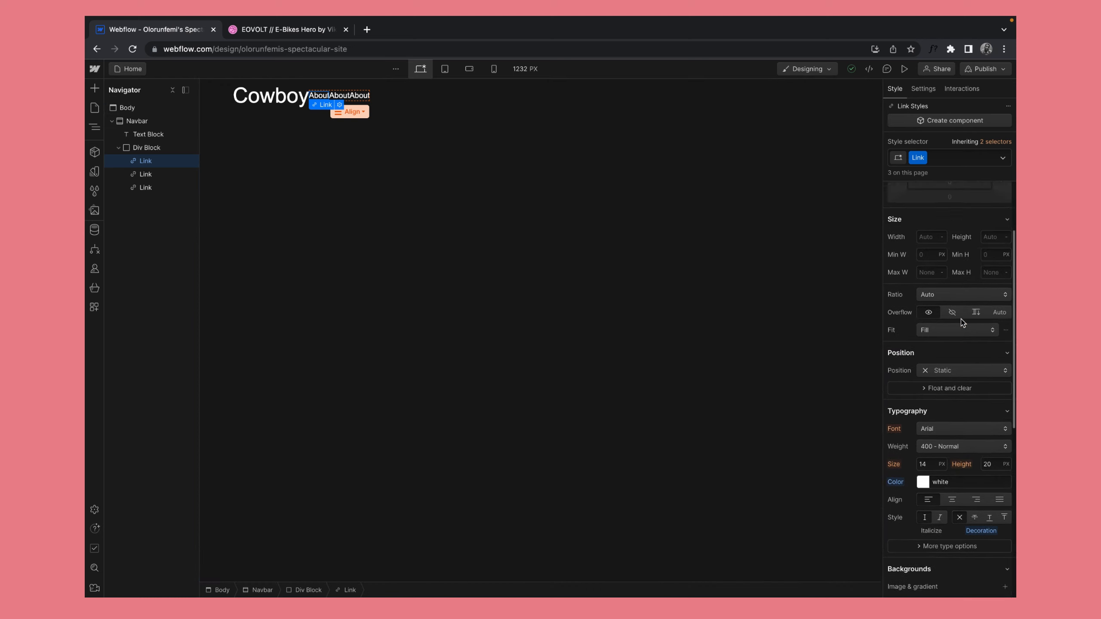
pyautogui.click(918, 275)
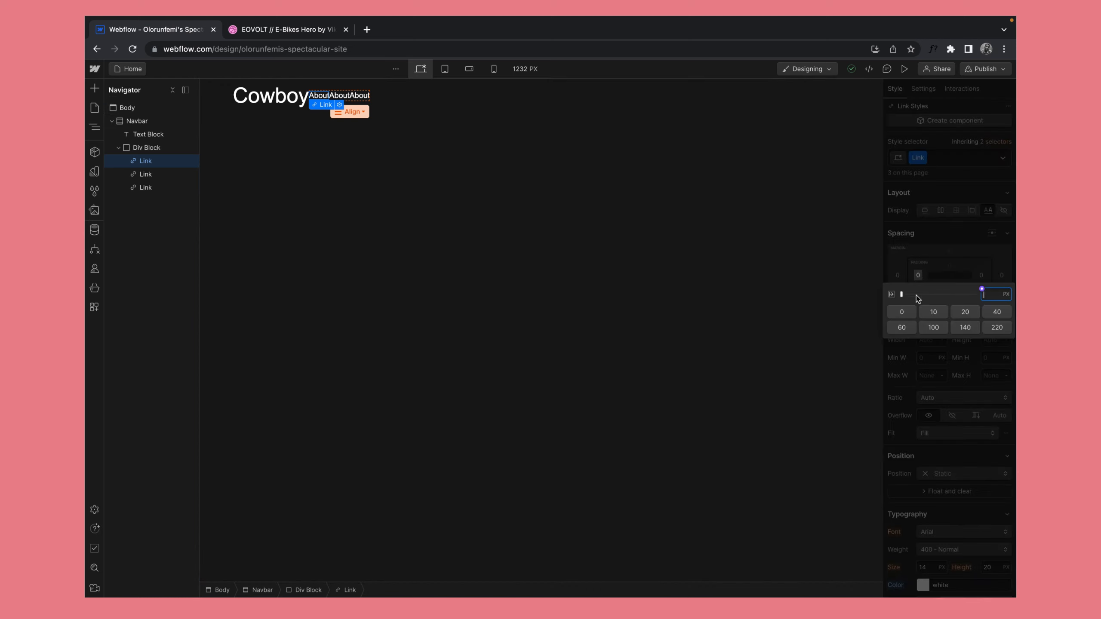
pyautogui.click(931, 312)
pyautogui.click(982, 275)
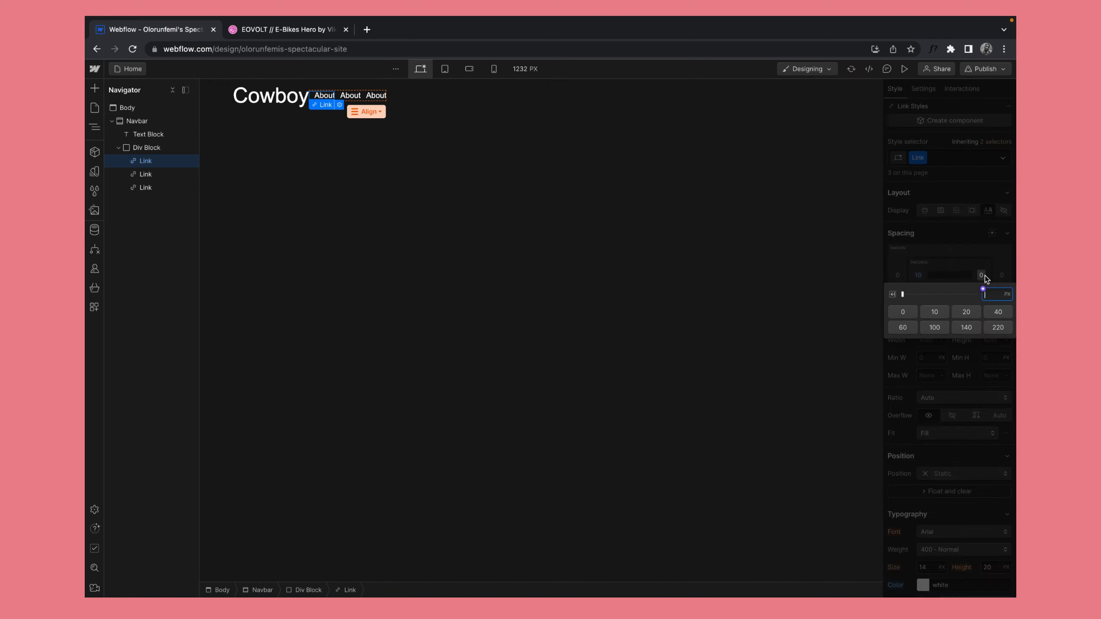
pyautogui.click(936, 312)
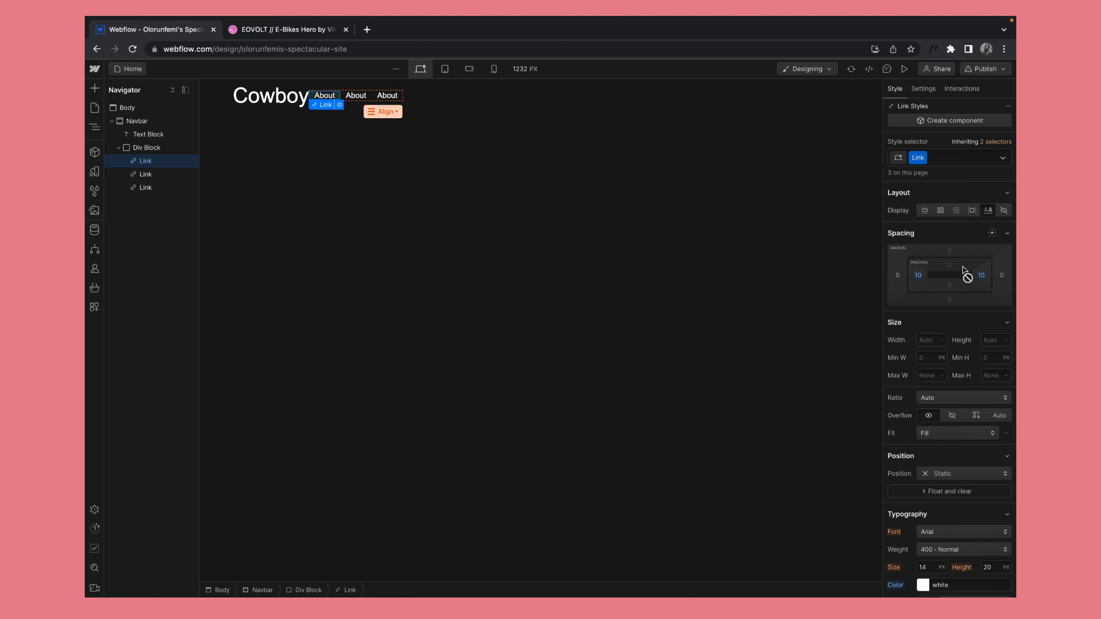
# - Take the "News" wording from the header in Figma and set the second navbar link's text to "News" in Webflow
pyautogui.click(145, 174)
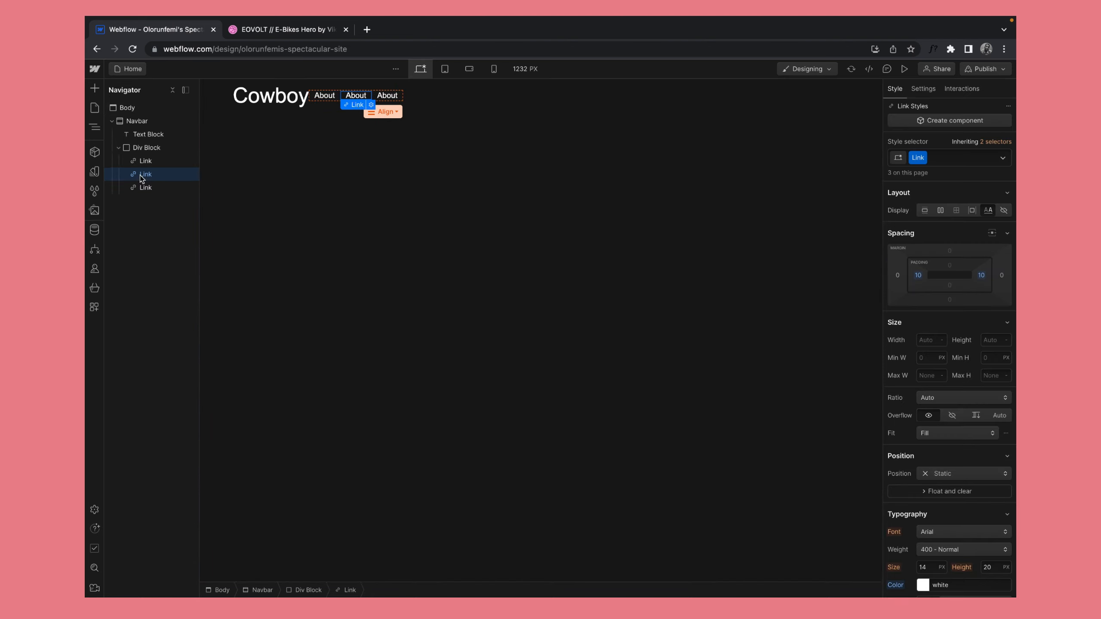
pyautogui.click(325, 97)
pyautogui.click(357, 100)
pyautogui.click(391, 157)
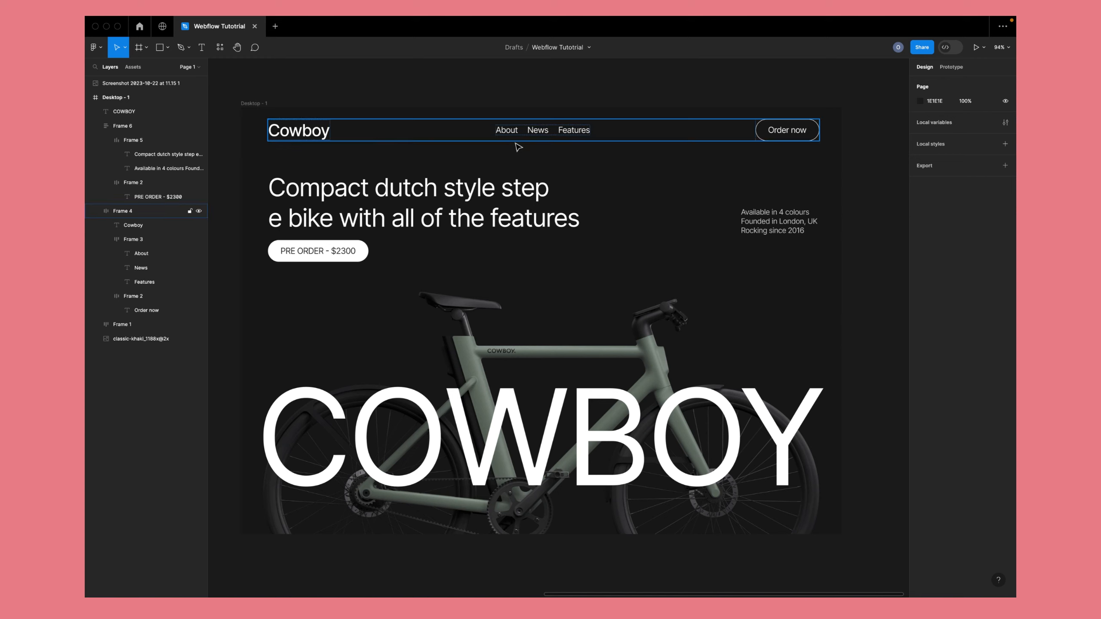
pyautogui.doubleClick(541, 130)
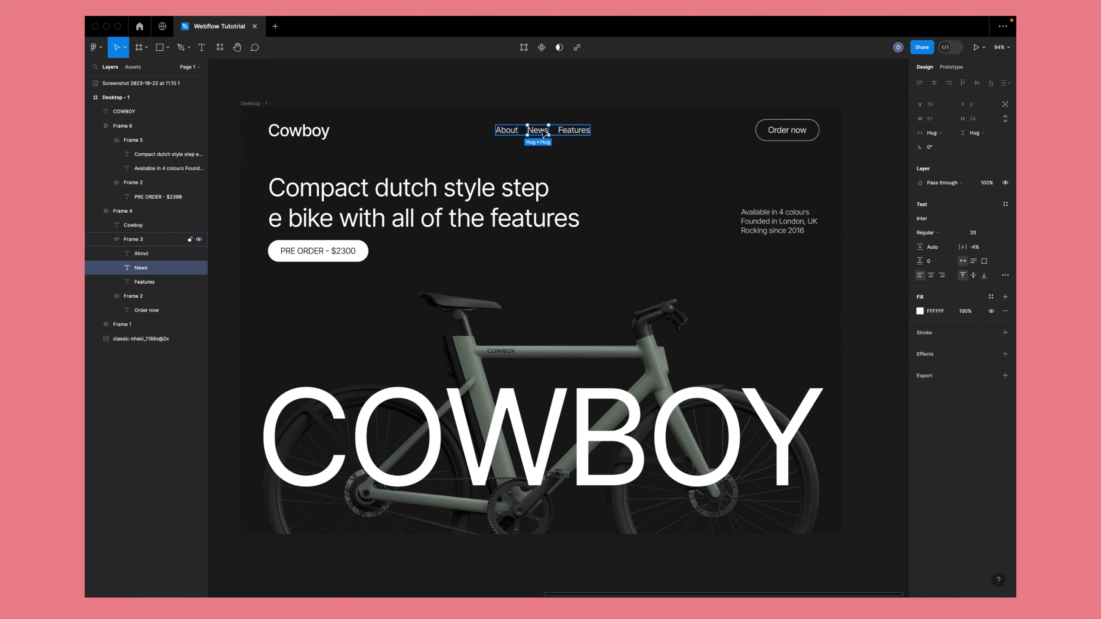
pyautogui.doubleClick(540, 129)
pyautogui.click(540, 130)
pyautogui.doubleClick(540, 130)
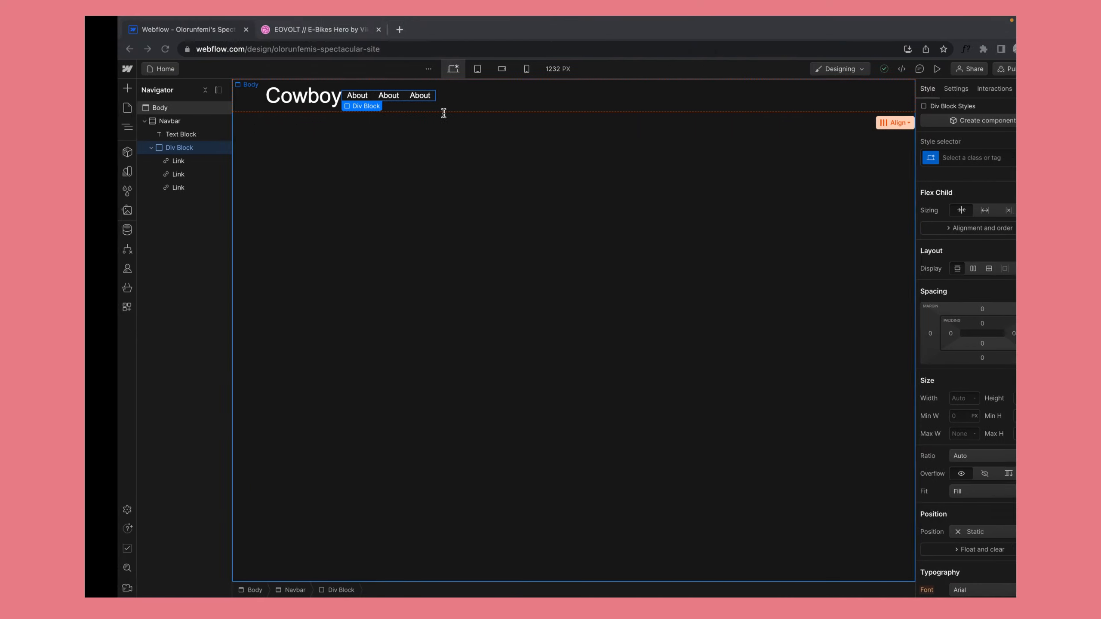
pyautogui.click(363, 96)
pyautogui.doubleClick(359, 94)
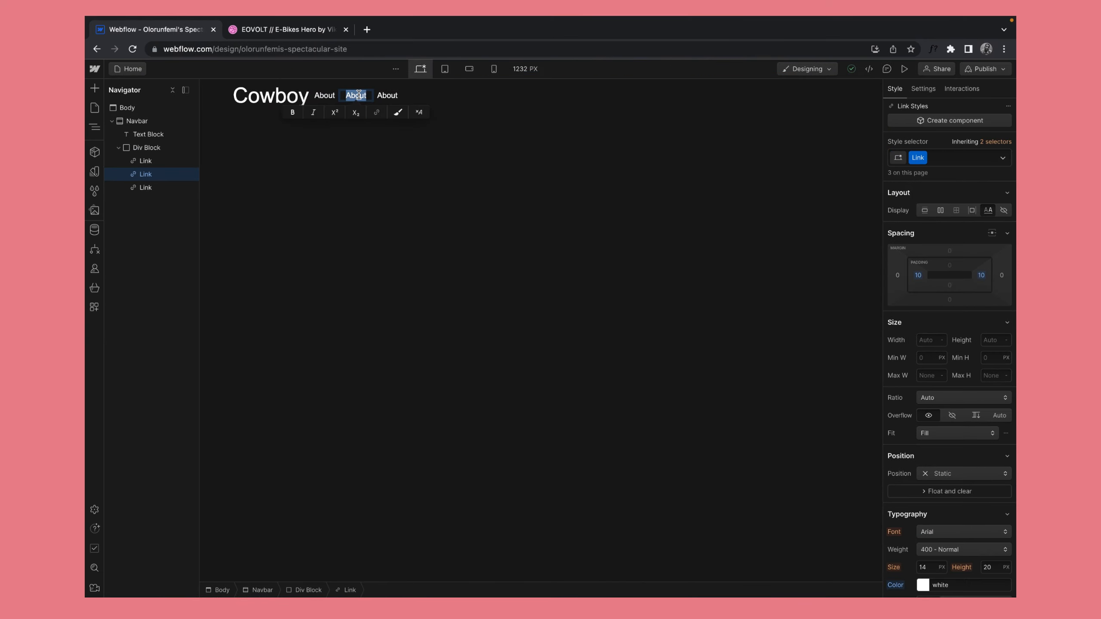
pyautogui.write('News')
pyautogui.click(435, 143)
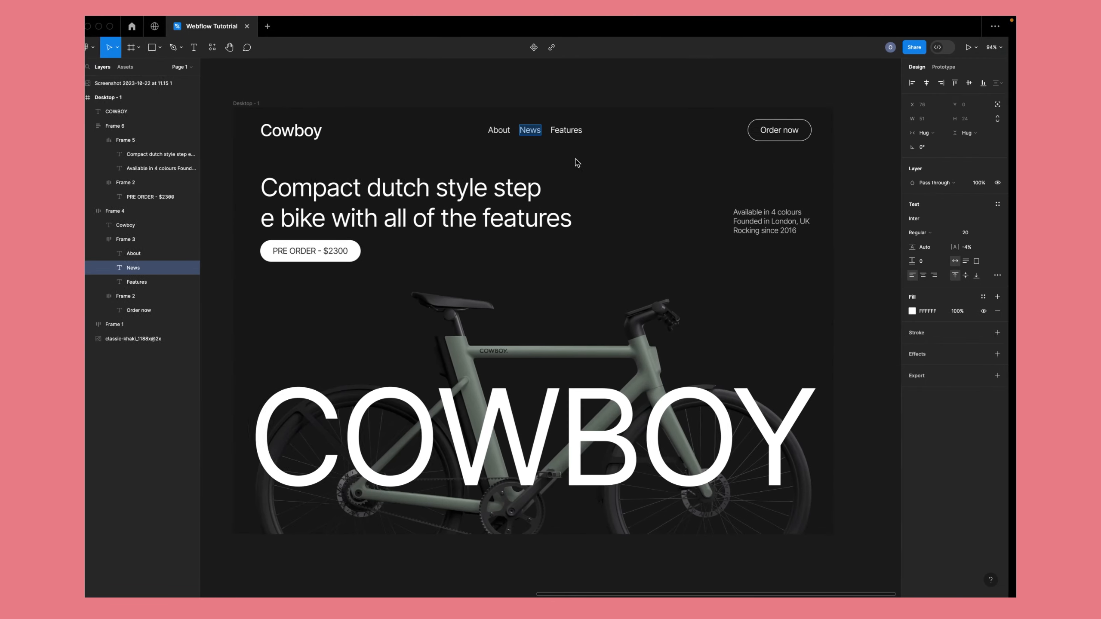
# - Take the "Features" wording from the Figma header and set the third navbar link's text to "Features" in Webflow
pyautogui.doubleClick(565, 132)
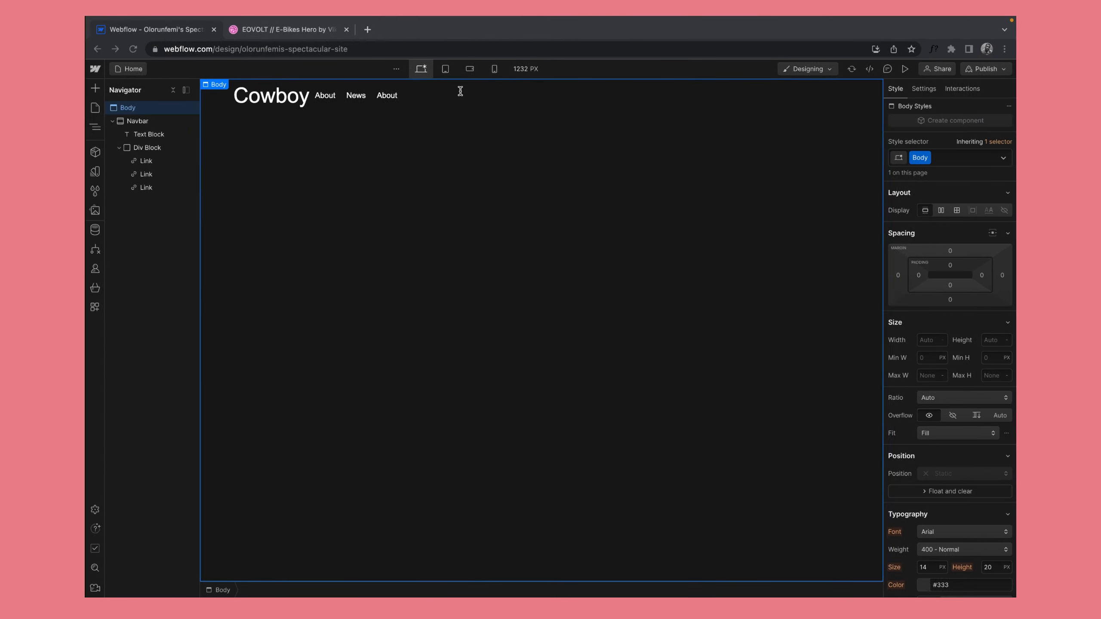
pyautogui.click(383, 96)
pyautogui.doubleClick(384, 95)
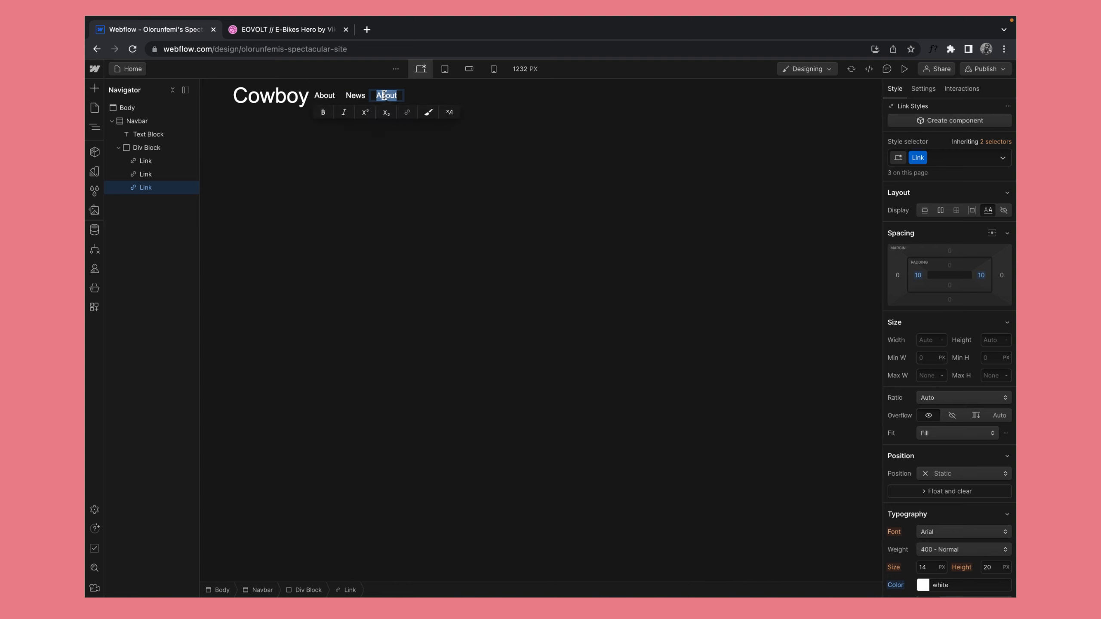
pyautogui.write('Features')
pyautogui.click(437, 161)
pyautogui.press('d')
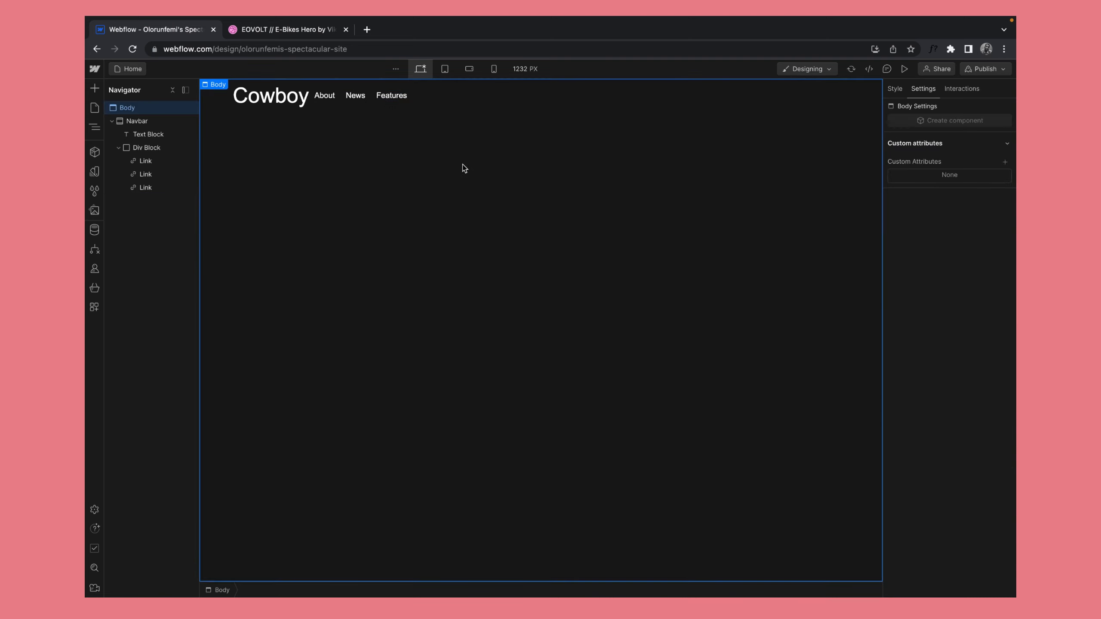
# - Compare the Navbar with the Figma header and add a Button element to the Navbar after the links' div block
pyautogui.click(323, 108)
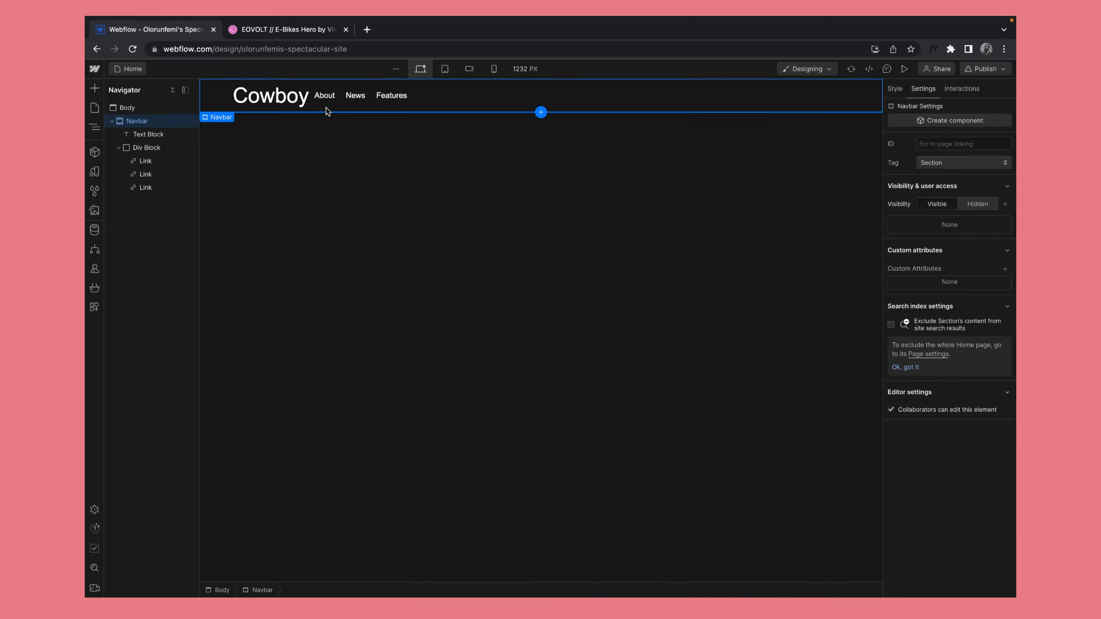
pyautogui.hotkey('ctrl', 'Left')
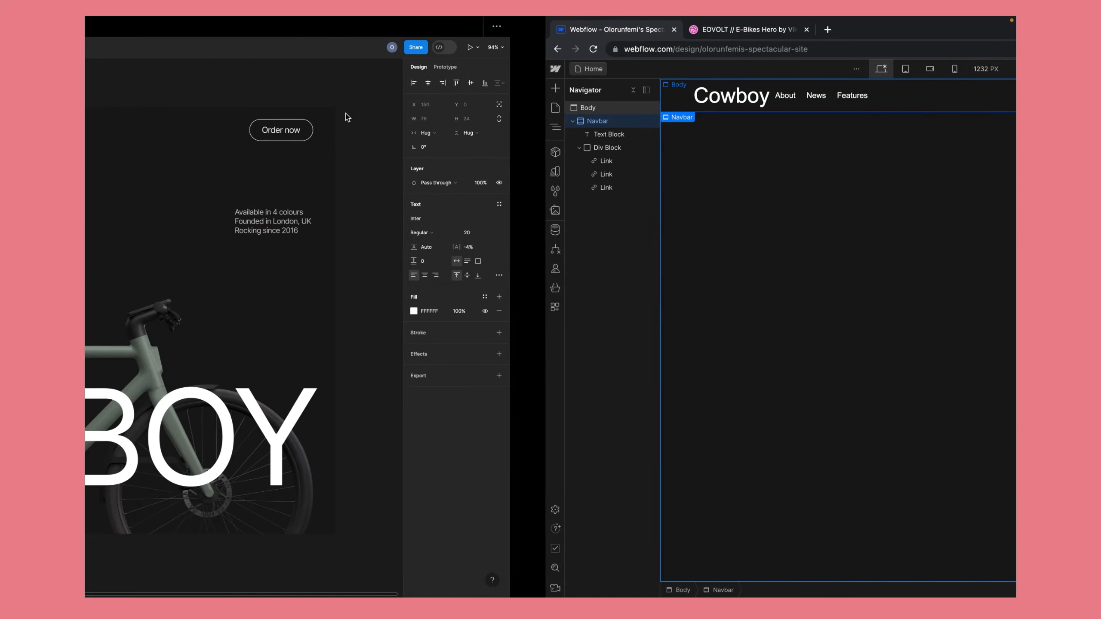
pyautogui.hotkey('ctrl', 'Right')
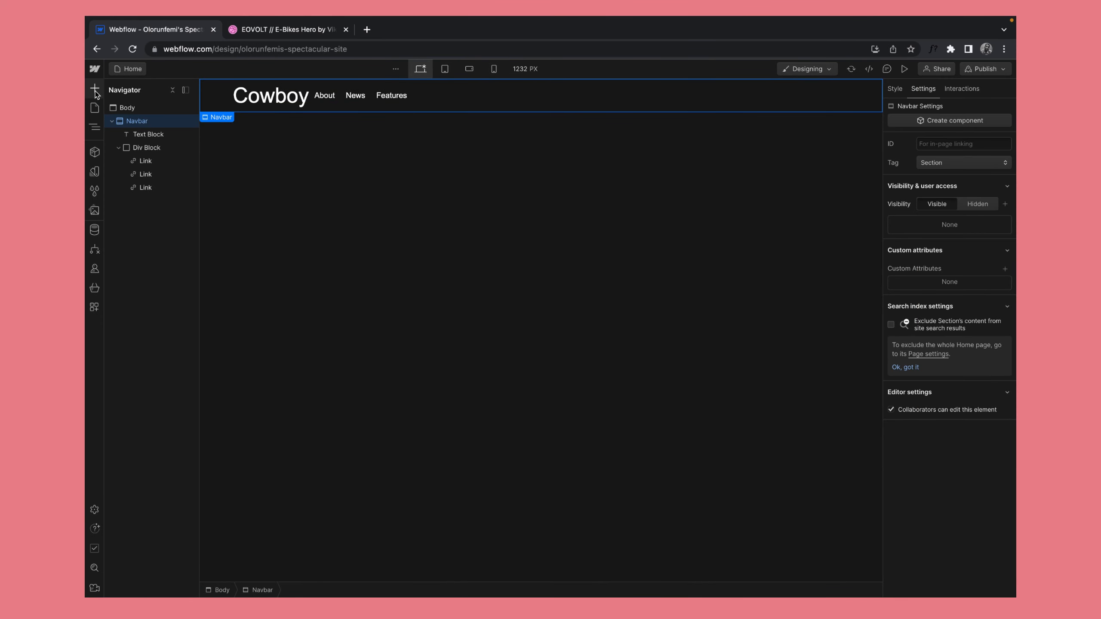
pyautogui.click(96, 93)
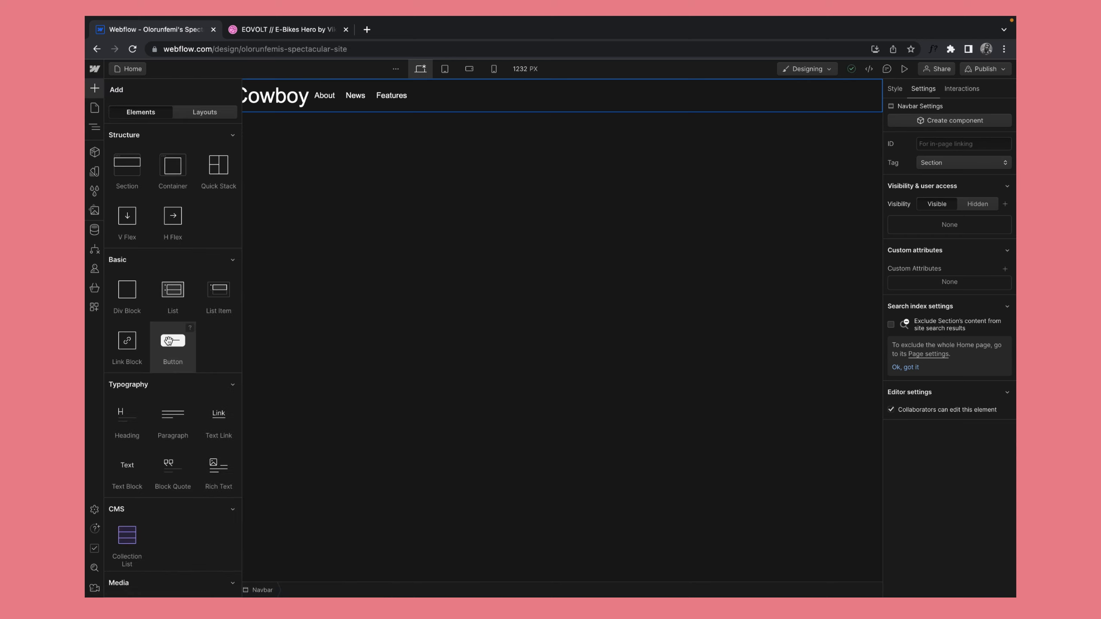
pyautogui.moveTo(170, 342); pyautogui.dragTo(523, 99)
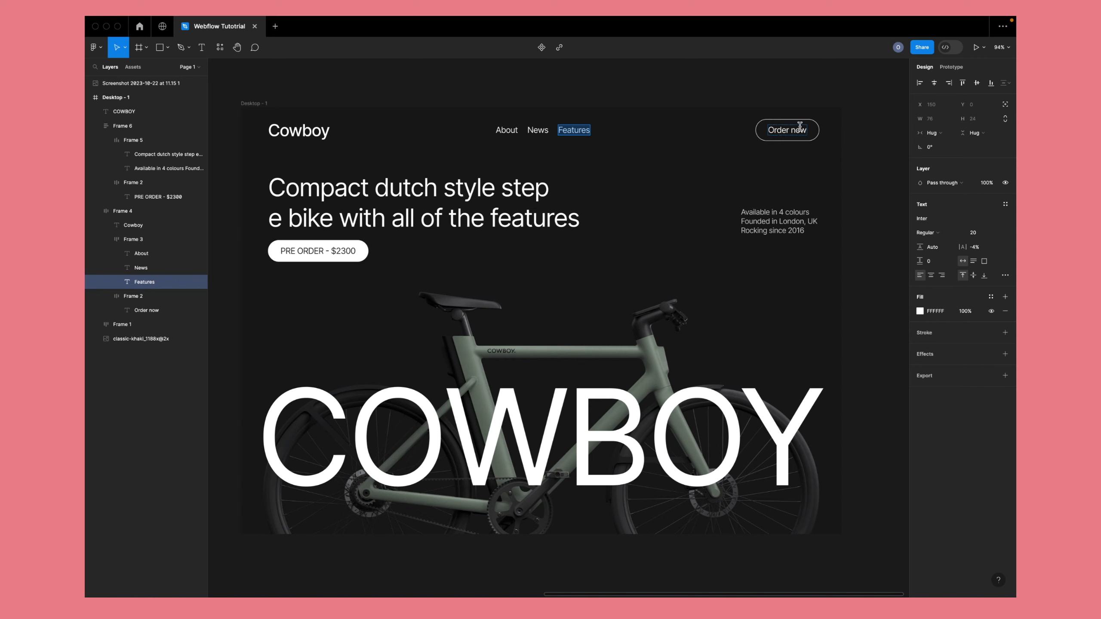
# - Copy the "Order now" text from the Figma header button and paste it as the new Webflow button's text
pyautogui.click(802, 128)
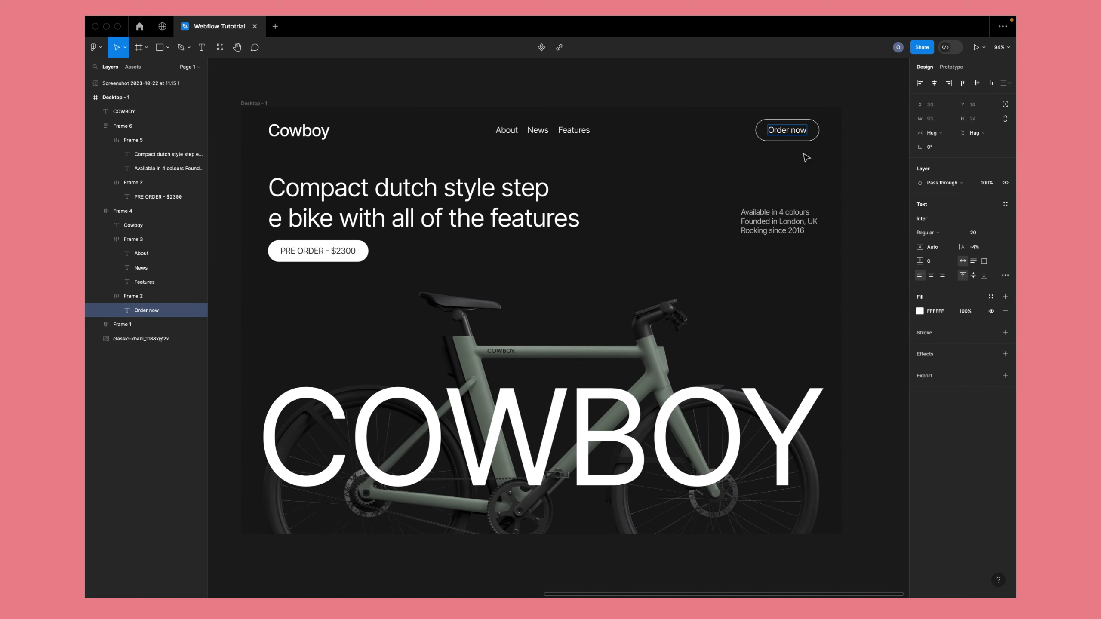
pyautogui.doubleClick(781, 126)
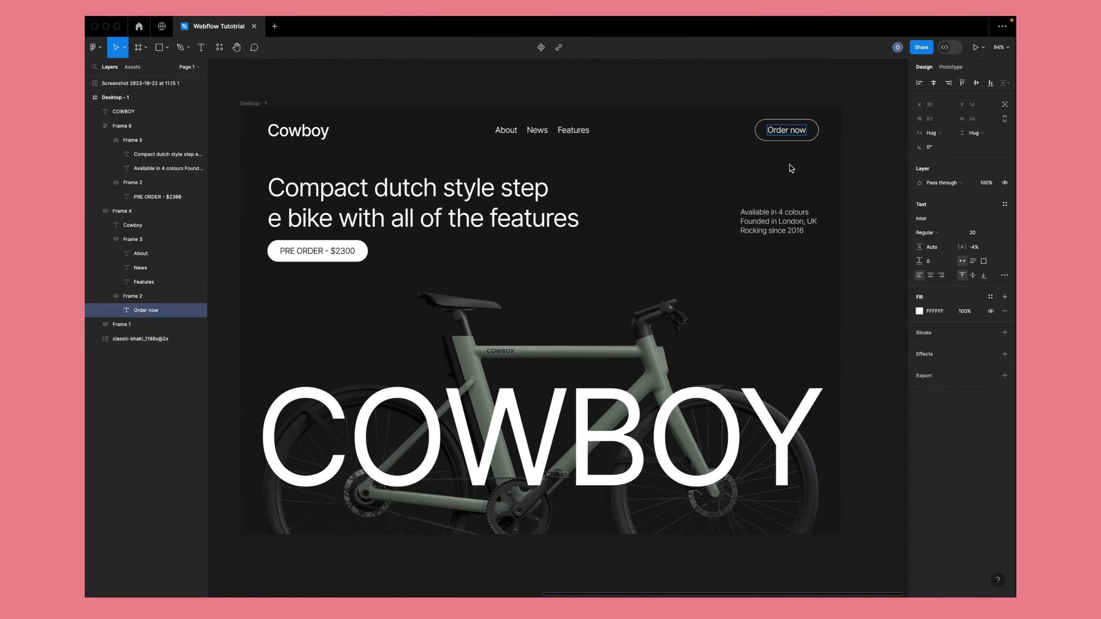
pyautogui.tripleClick(790, 132)
pyautogui.hotkey('ctrl', 'c')
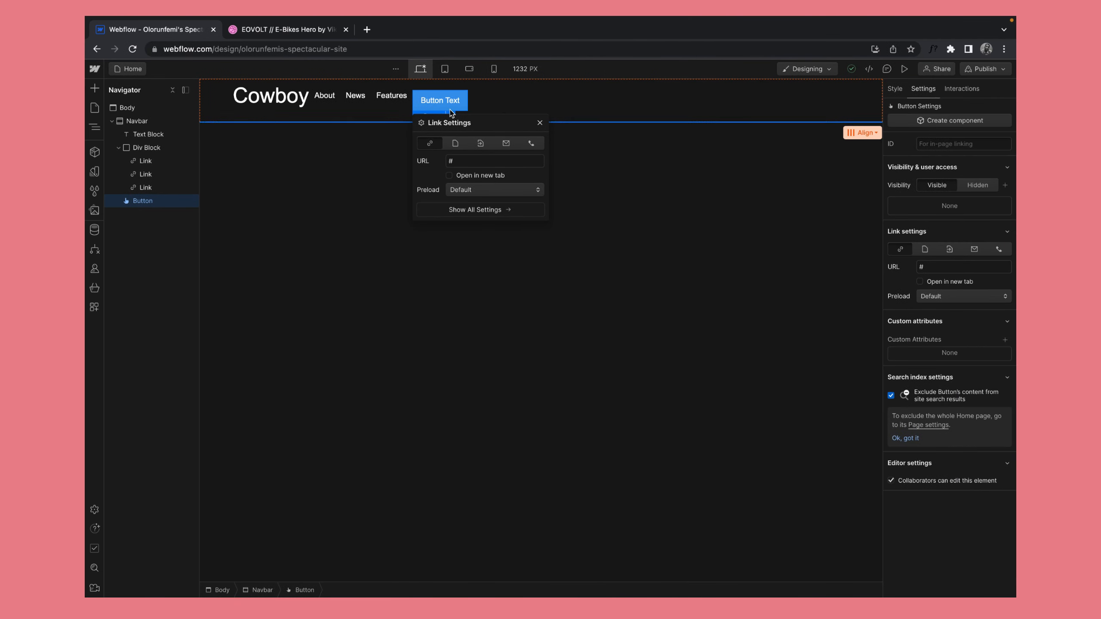
pyautogui.doubleClick(448, 100)
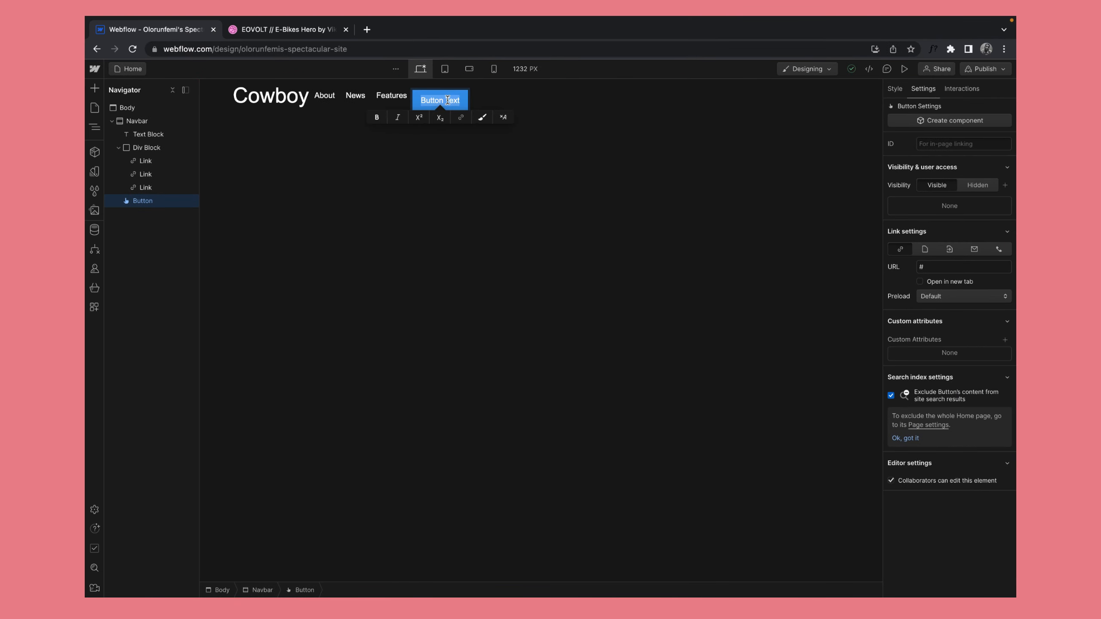
pyautogui.hotkey('ctrl', 'v')
pyautogui.click(547, 110)
pyautogui.click(449, 101)
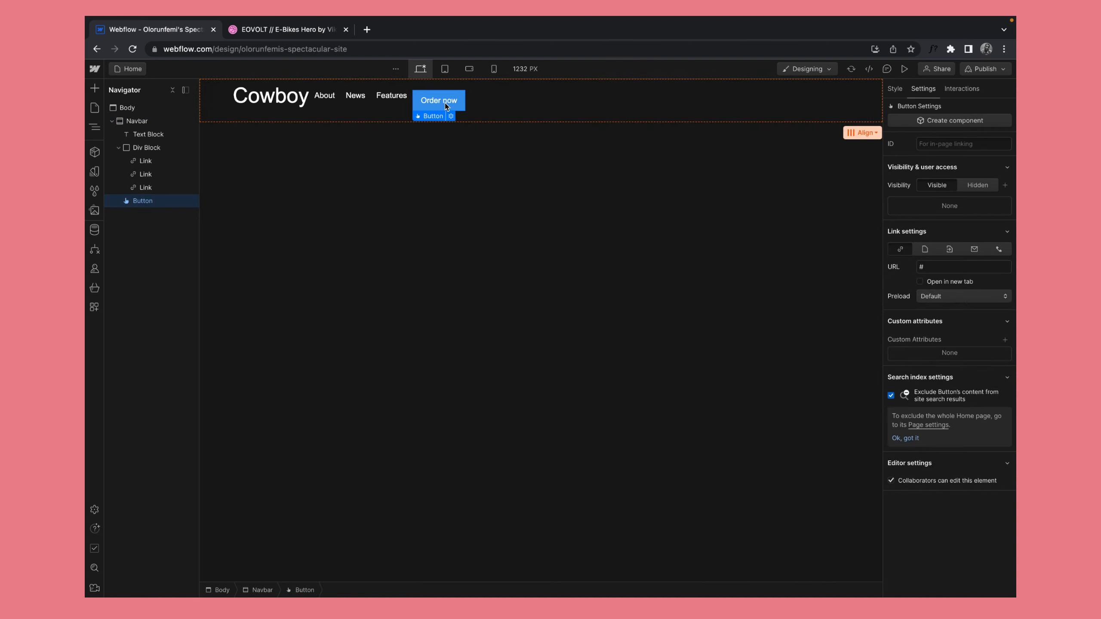
# - Create a class named "Nabvar CTA" for the Order now button
pyautogui.click(894, 89)
pyautogui.click(949, 158)
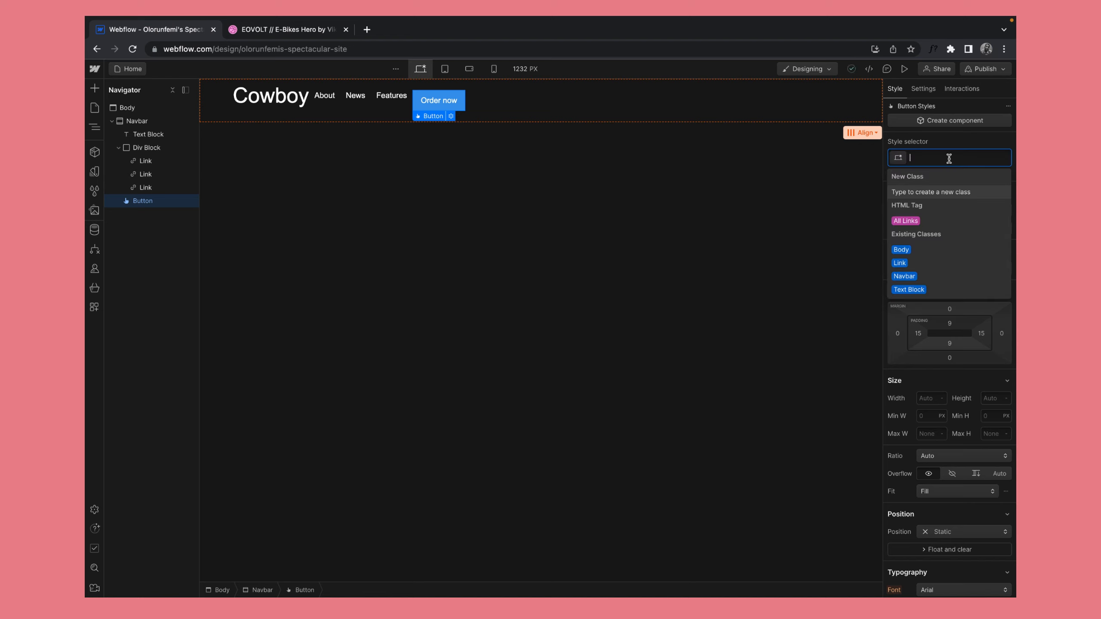
pyautogui.write('Nabva')
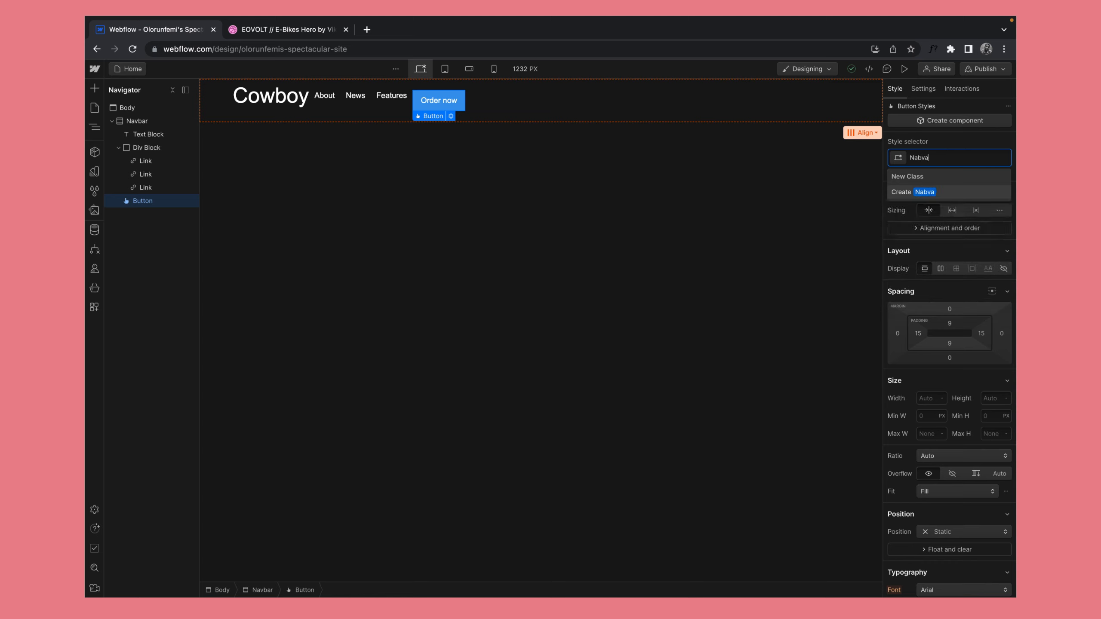
pyautogui.write('r CTA')
pyautogui.press('Return')
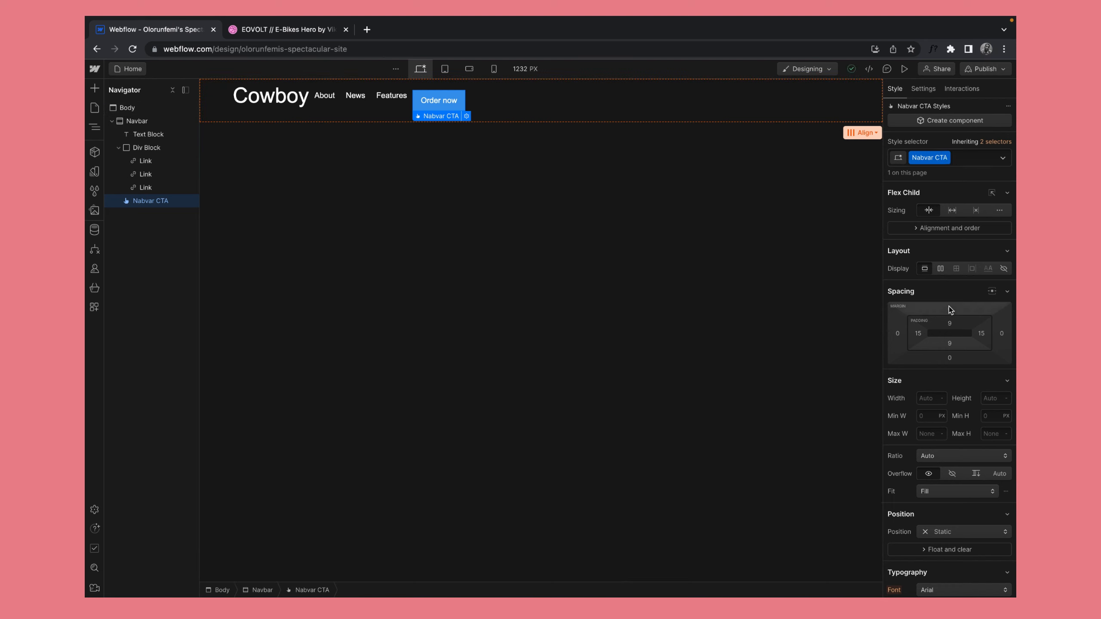
# - Set the Order now button's border radius to 20 px
pyautogui.scroll(-5, 948, 306)
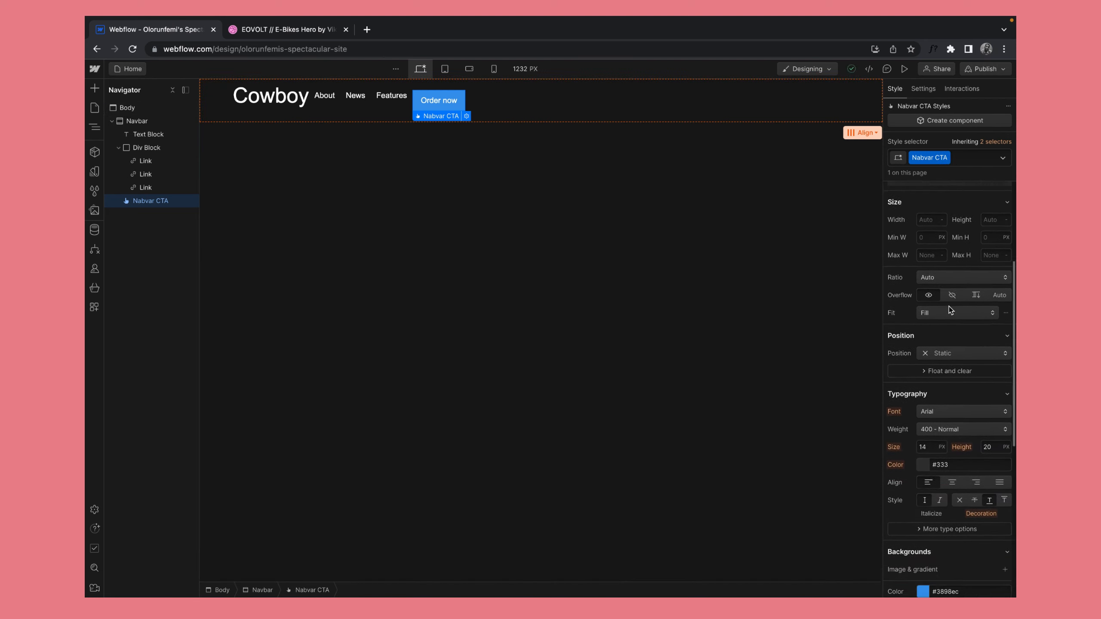
pyautogui.scroll(-9, 949, 306)
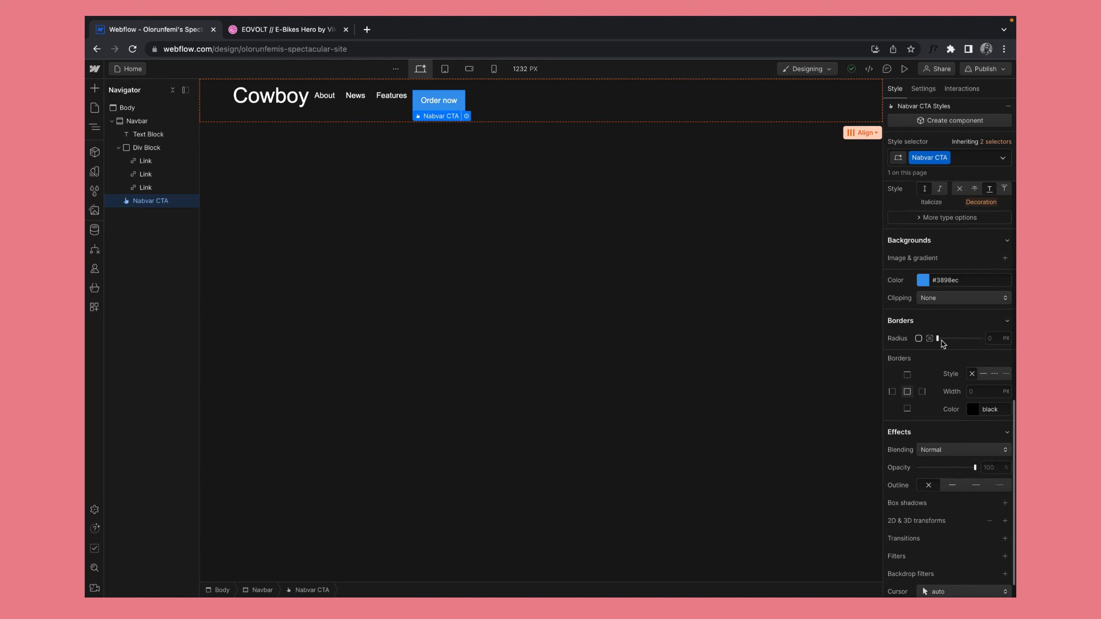
pyautogui.moveTo(938, 339); pyautogui.dragTo(995, 338)
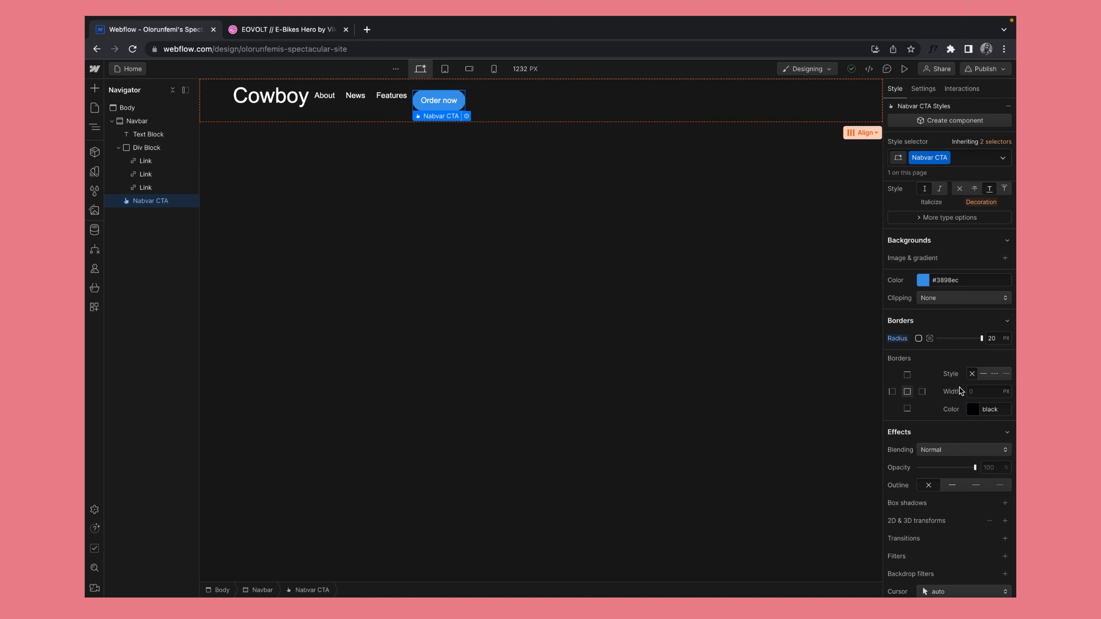
pyautogui.scroll(3, 958, 386)
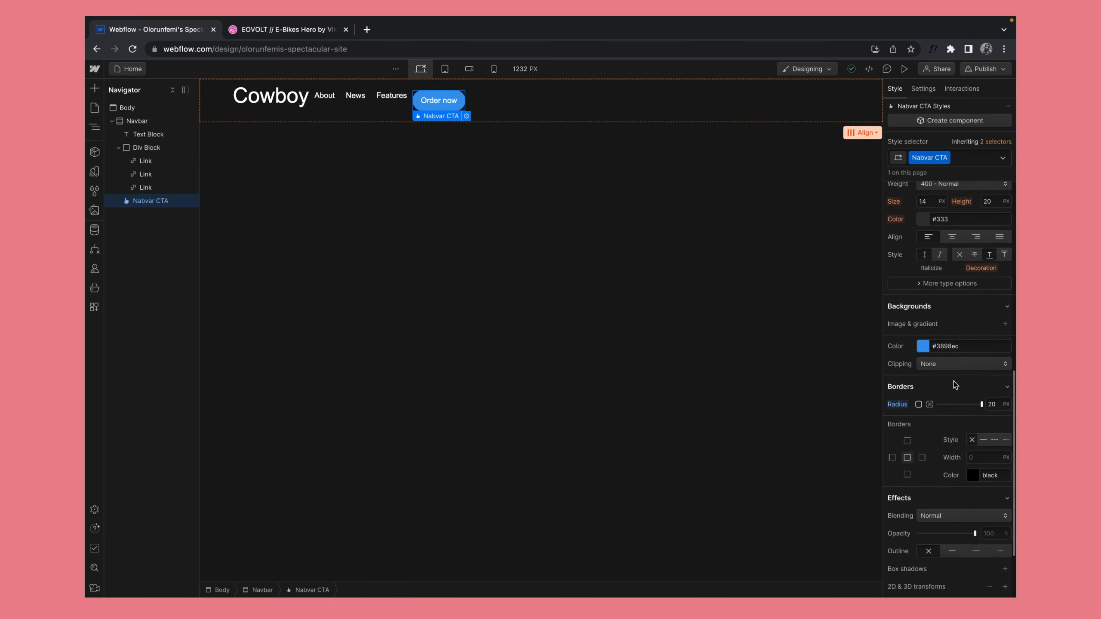
# - Make the Order now button's blue background fully transparent by reducing its opacity to 0
pyautogui.click(925, 347)
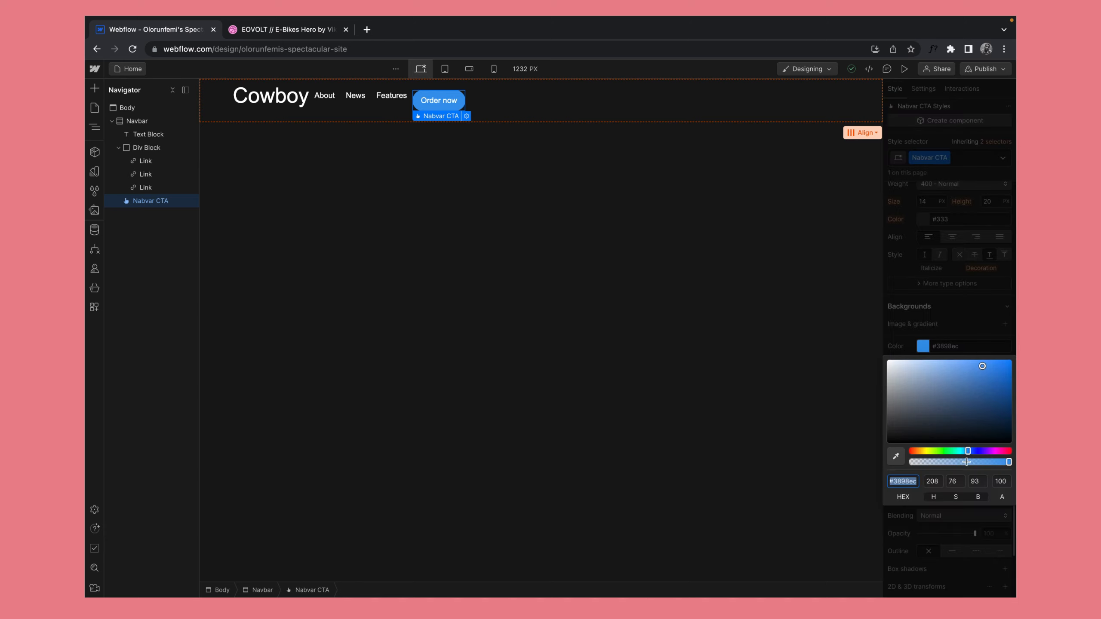
pyautogui.moveTo(966, 461); pyautogui.dragTo(905, 462)
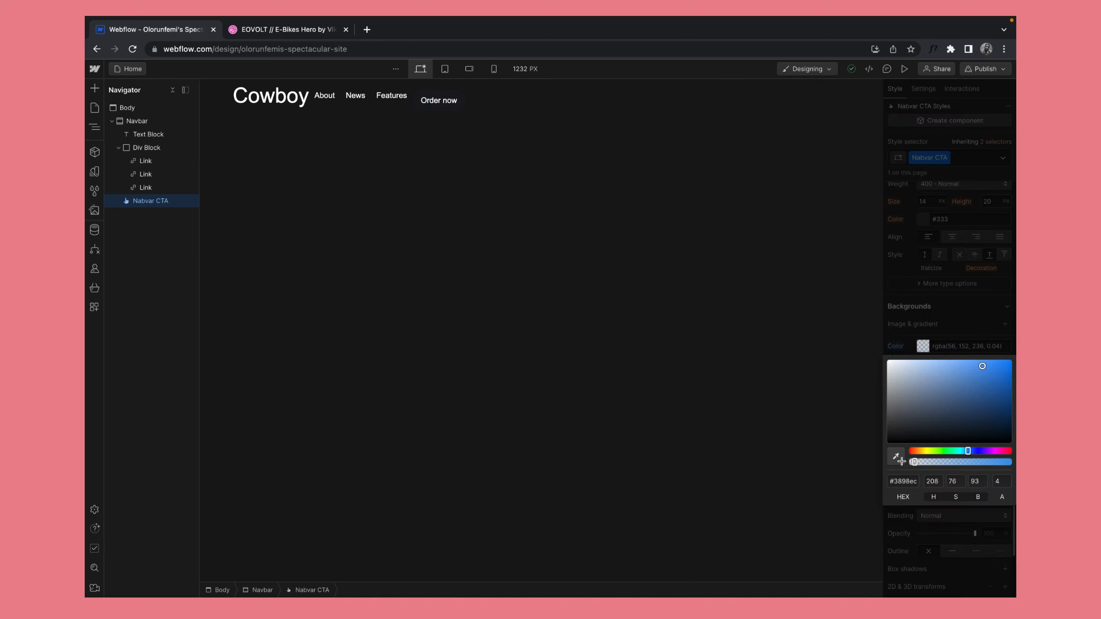
pyautogui.click(972, 299)
# - Give the Order now button a 1 px solid white border on all sides
pyautogui.scroll(-2, 967, 409)
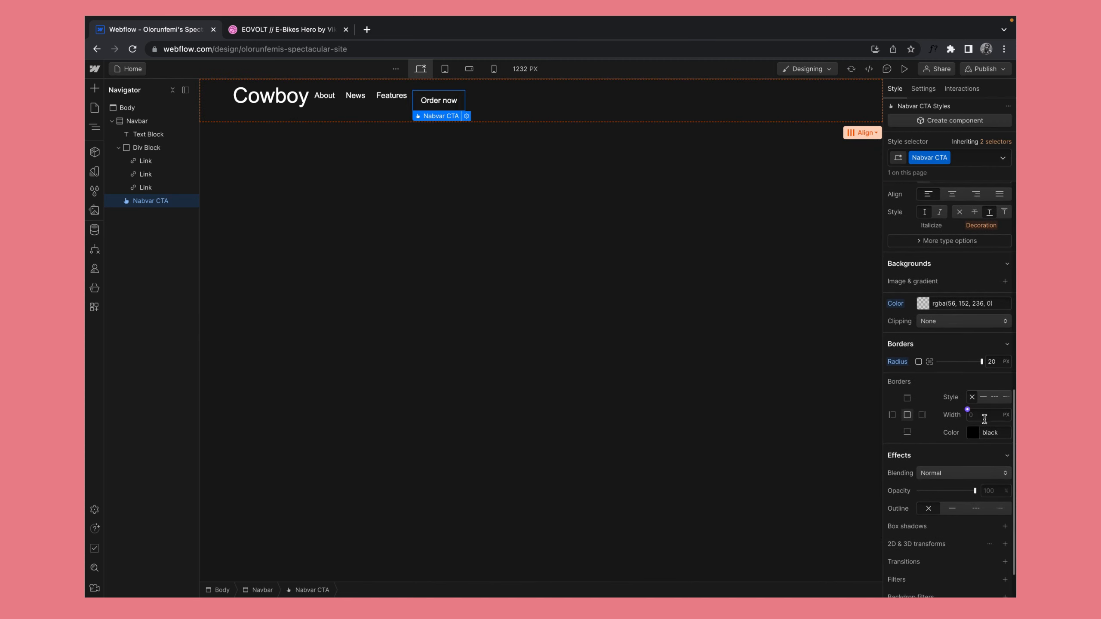
pyautogui.click(984, 417)
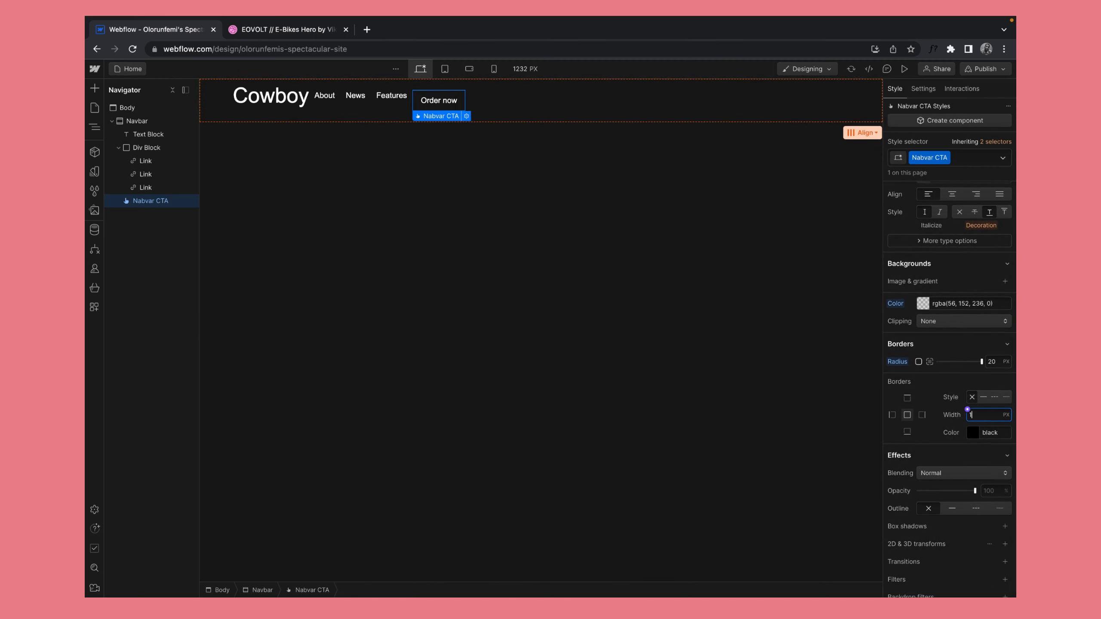
pyautogui.click(973, 432)
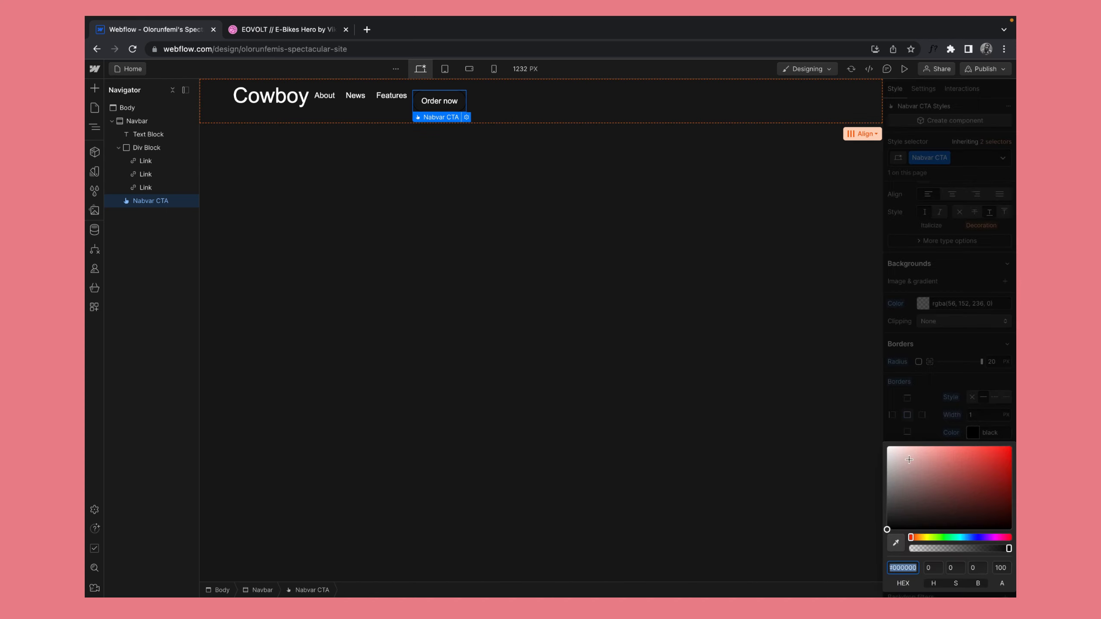
pyautogui.moveTo(909, 459); pyautogui.dragTo(866, 437)
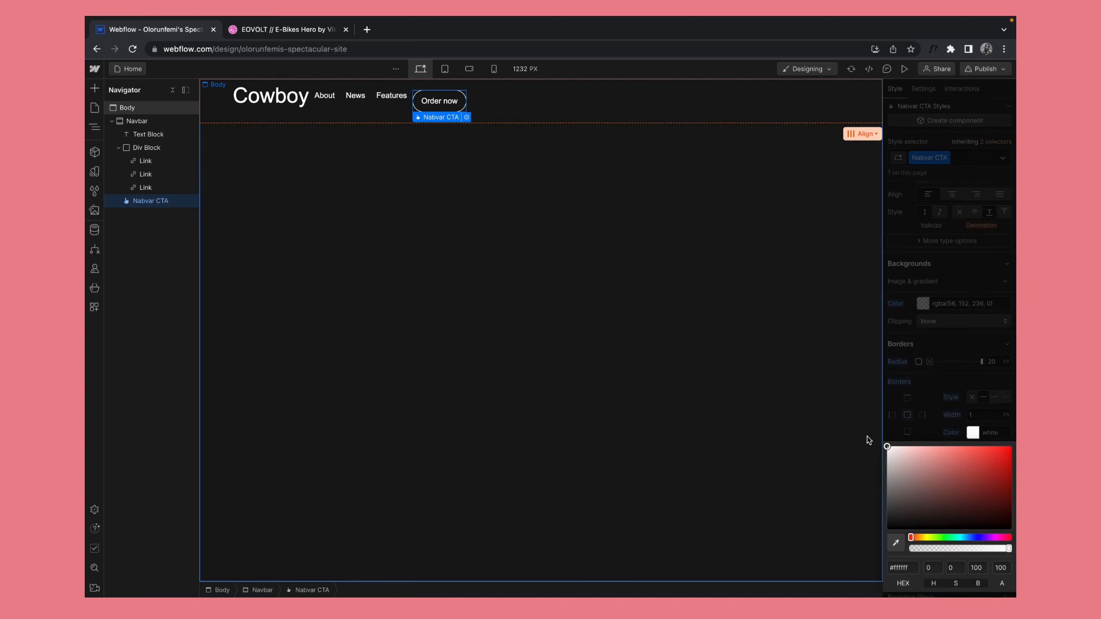
pyautogui.click(612, 334)
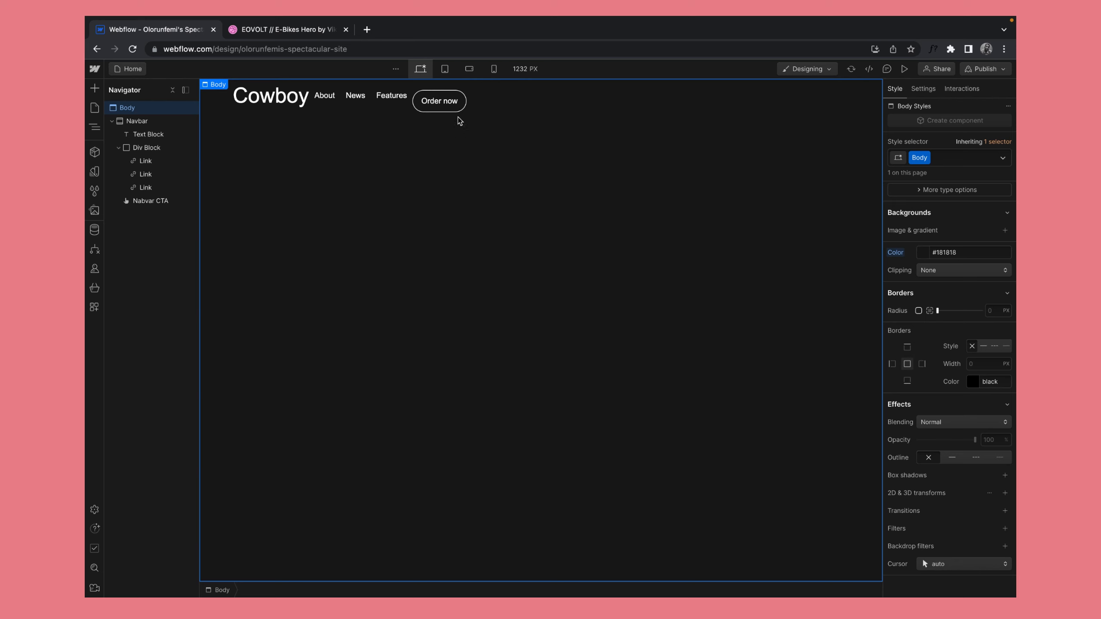
# - Set the Order now button's left and right padding to 20 px
pyautogui.click(443, 107)
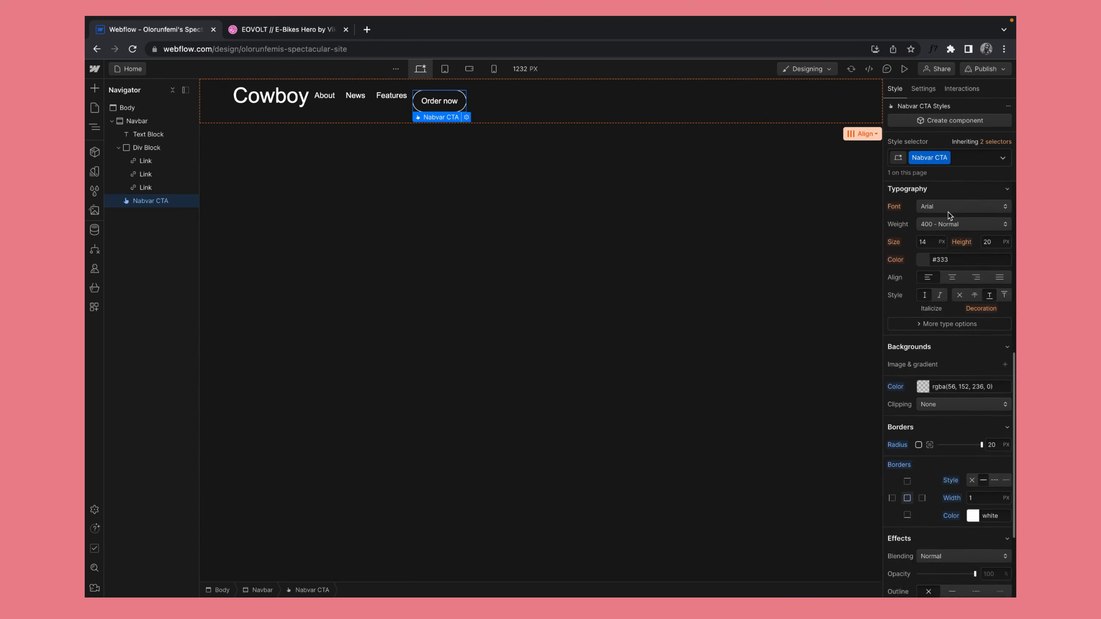
pyautogui.scroll(8, 947, 211)
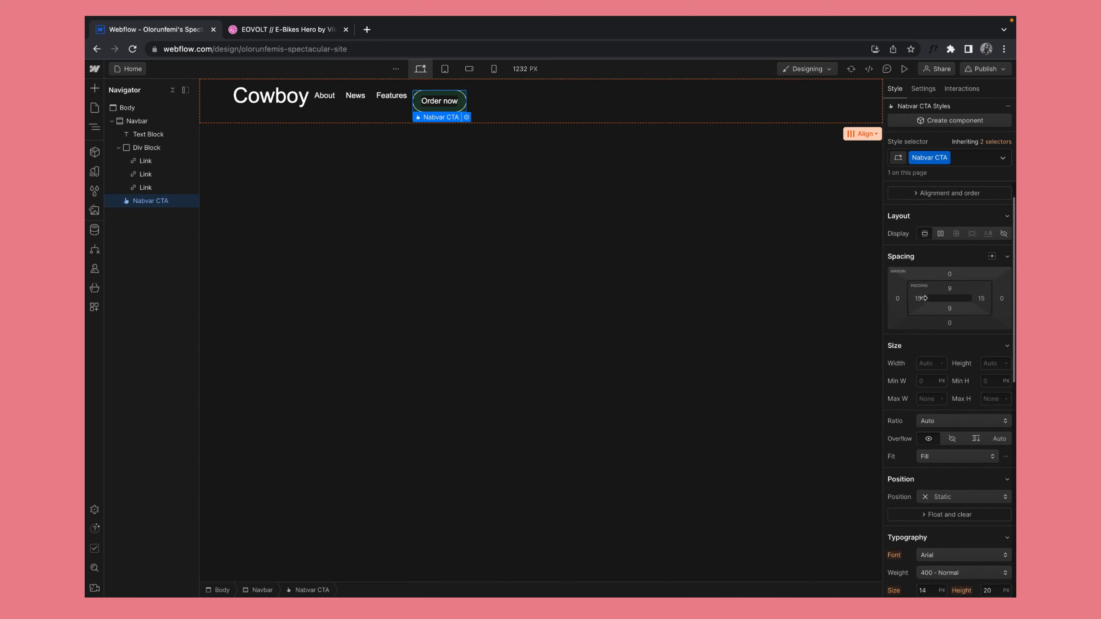
pyautogui.click(919, 299)
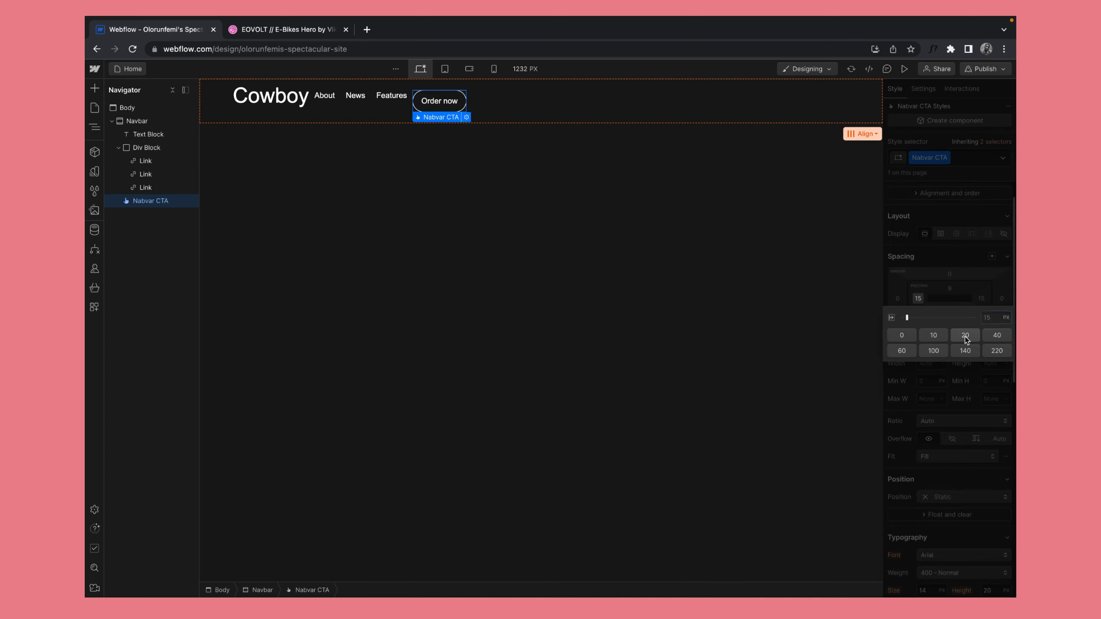
pyautogui.click(965, 336)
pyautogui.click(981, 298)
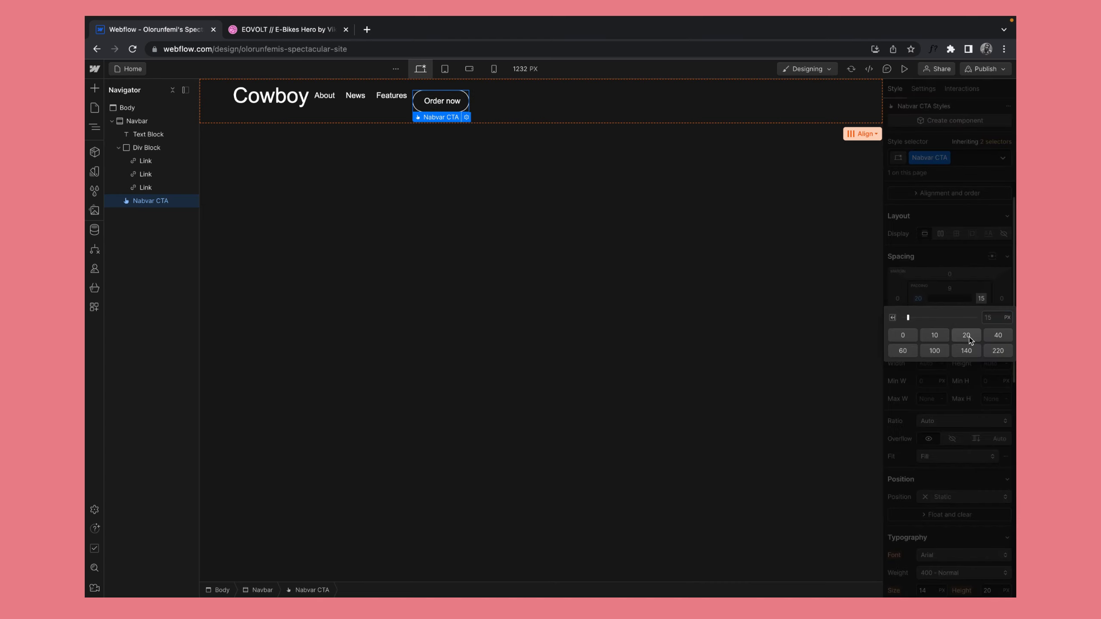
pyautogui.click(969, 337)
pyautogui.click(736, 261)
# - Check the header frame's layout in Figma and, back in Webflow, set the Navbar to justify space between and align center
pyautogui.hotkey('ctrl', 'Left')
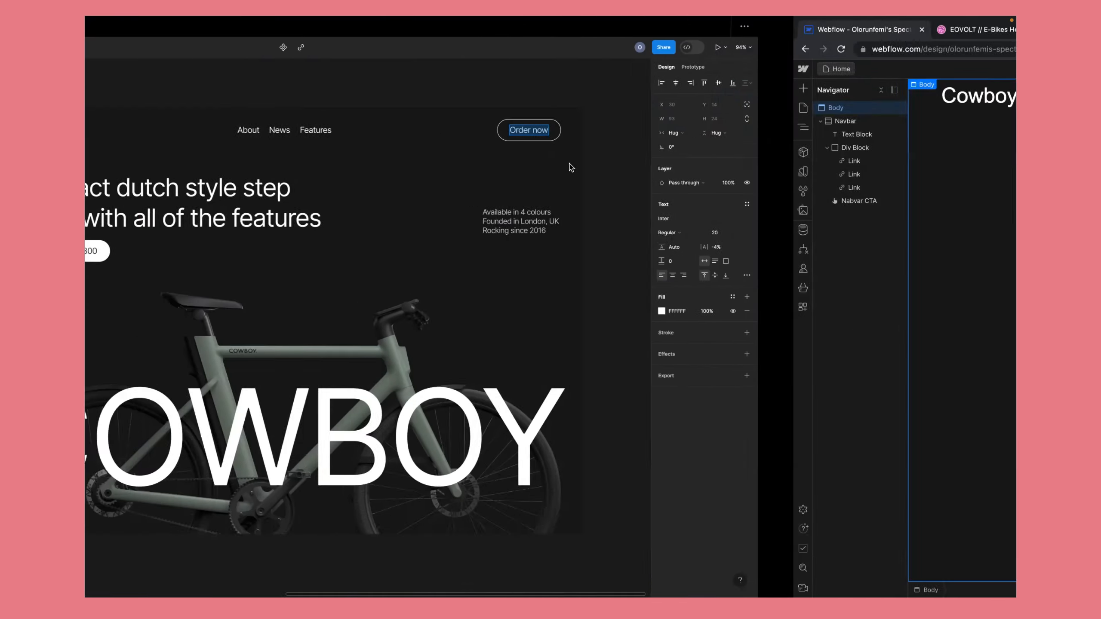
pyautogui.click(696, 173)
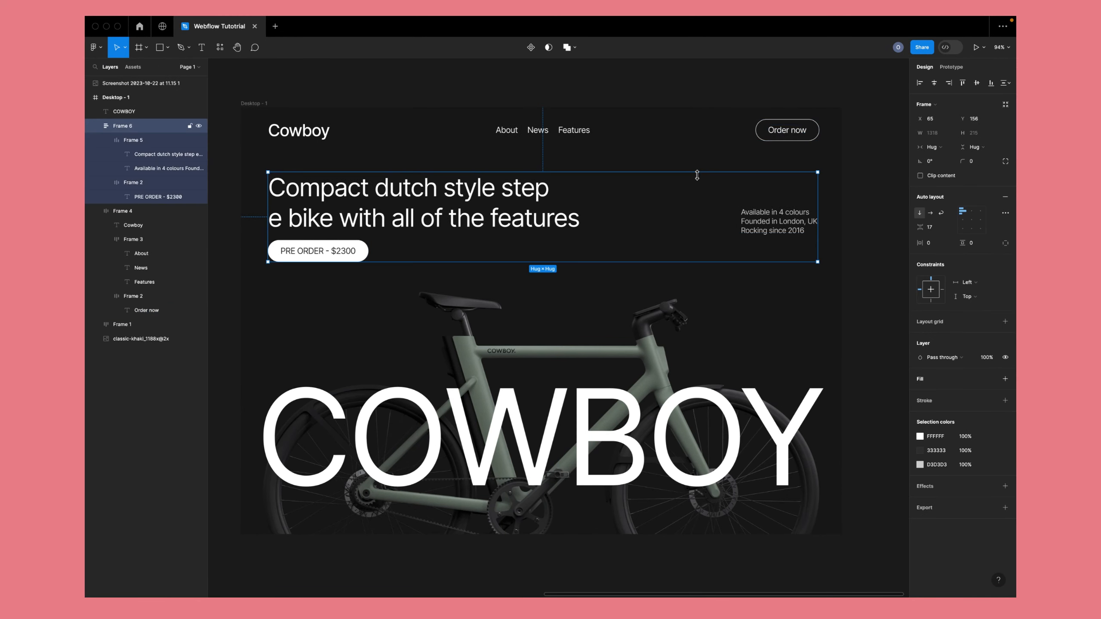
pyautogui.click(626, 140)
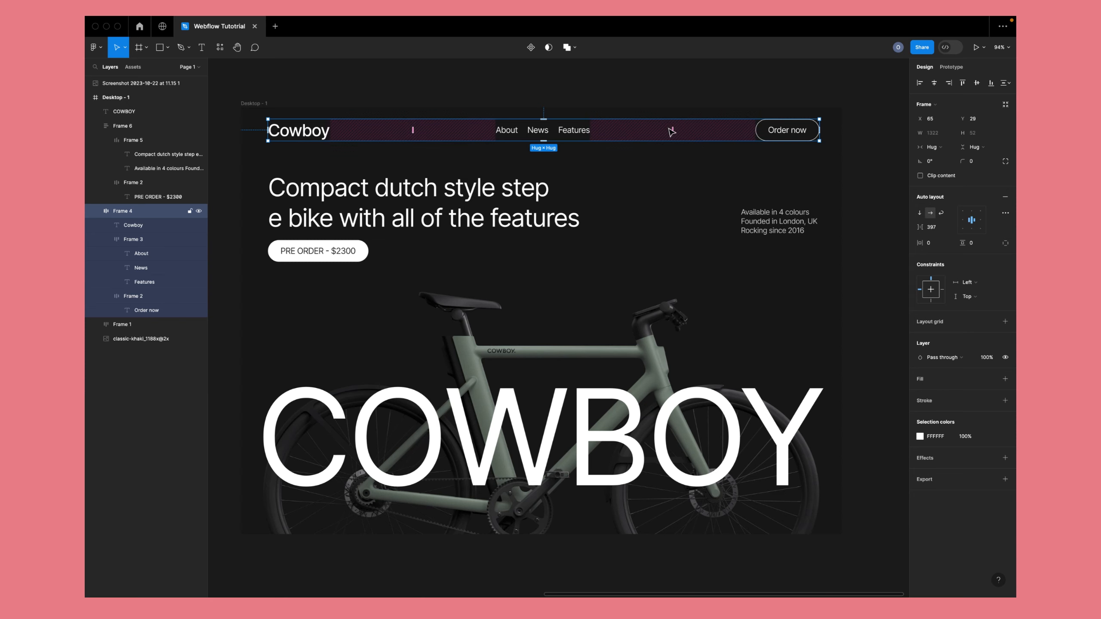
pyautogui.click(480, 94)
pyautogui.hotkey('ctrl', 'Right')
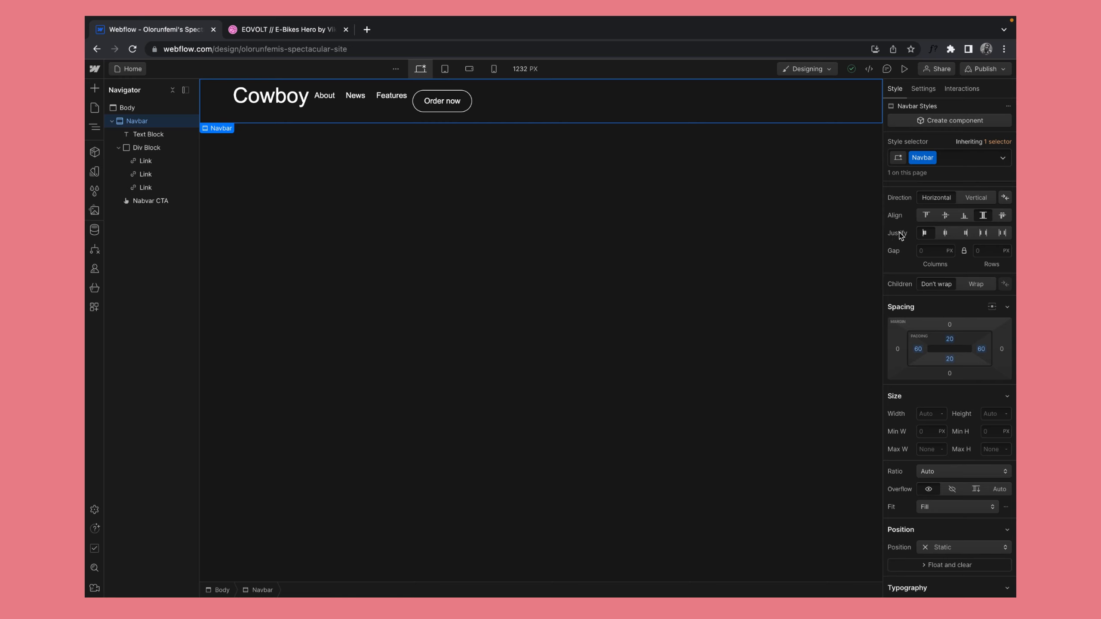
pyautogui.click(982, 233)
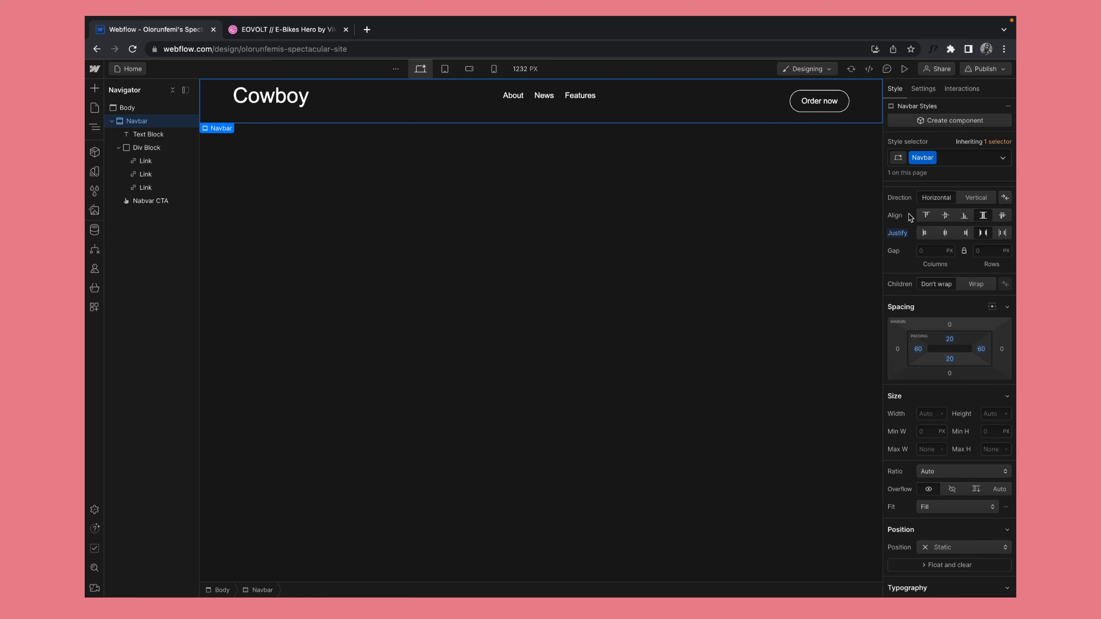
pyautogui.click(945, 215)
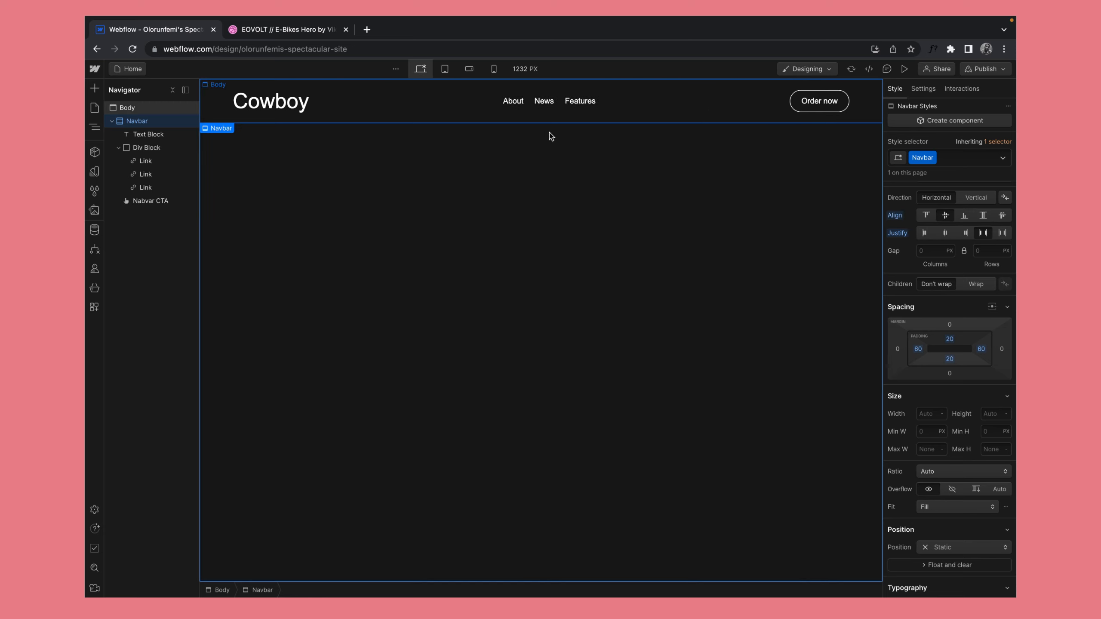
pyautogui.click(632, 160)
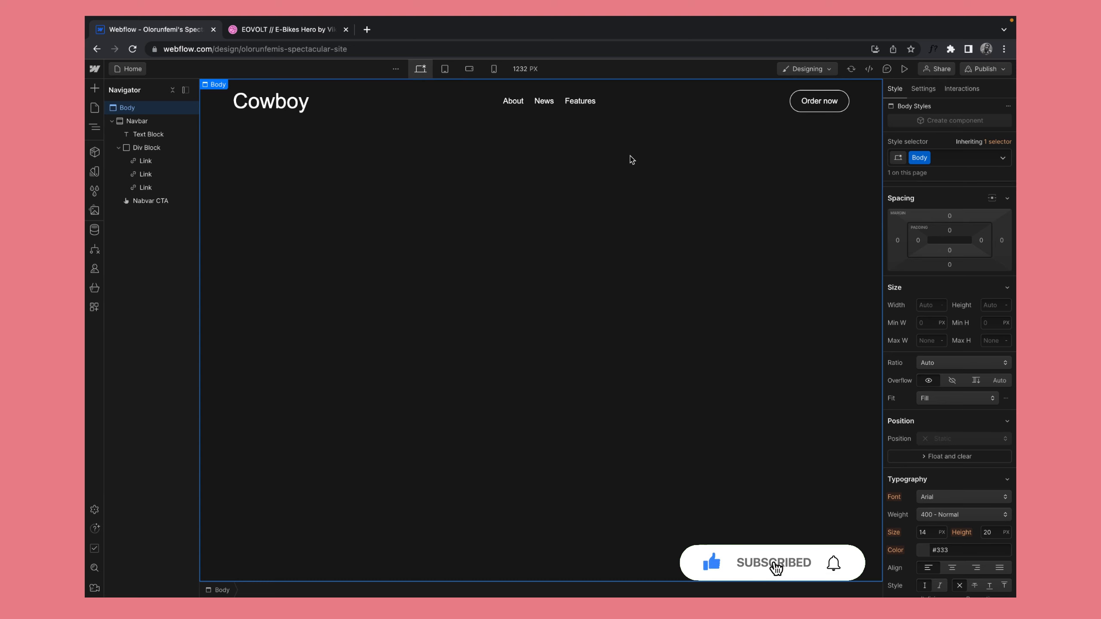
# - Copy the headline text from the Figma design and add a Div Block below the Navbar in Webflow
pyautogui.hotkey('ctrl', 'Left')
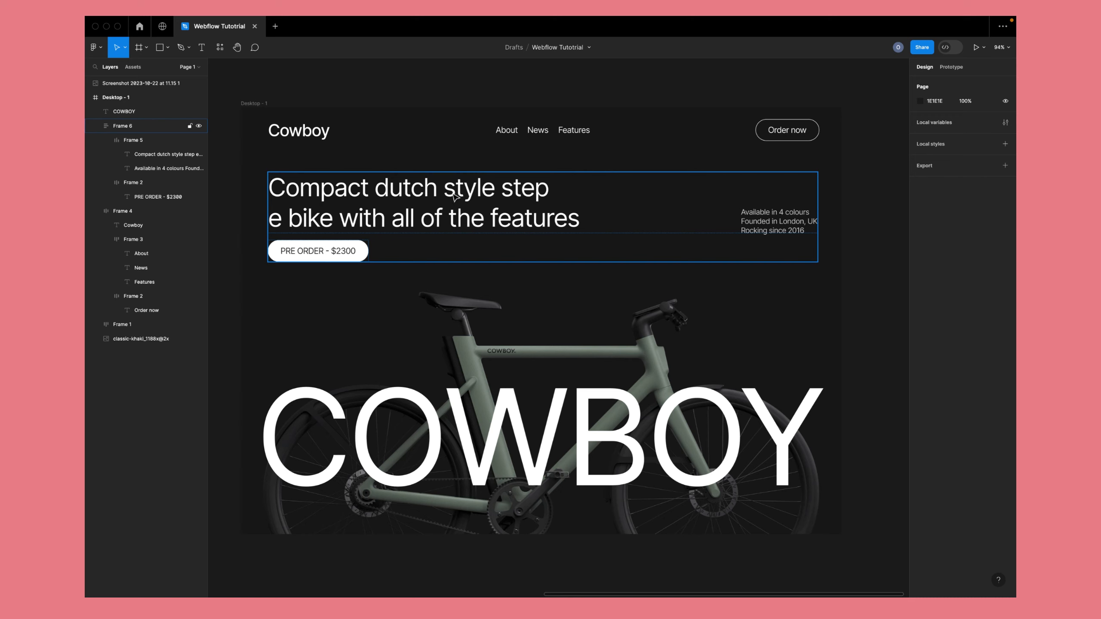
pyautogui.doubleClick(399, 192)
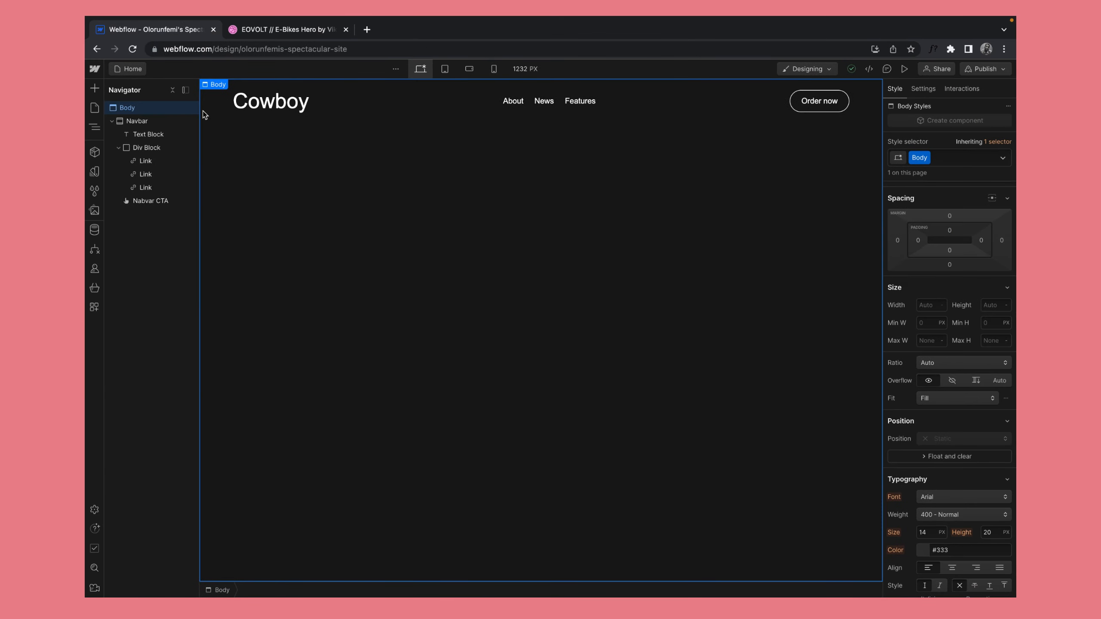
pyautogui.click(94, 89)
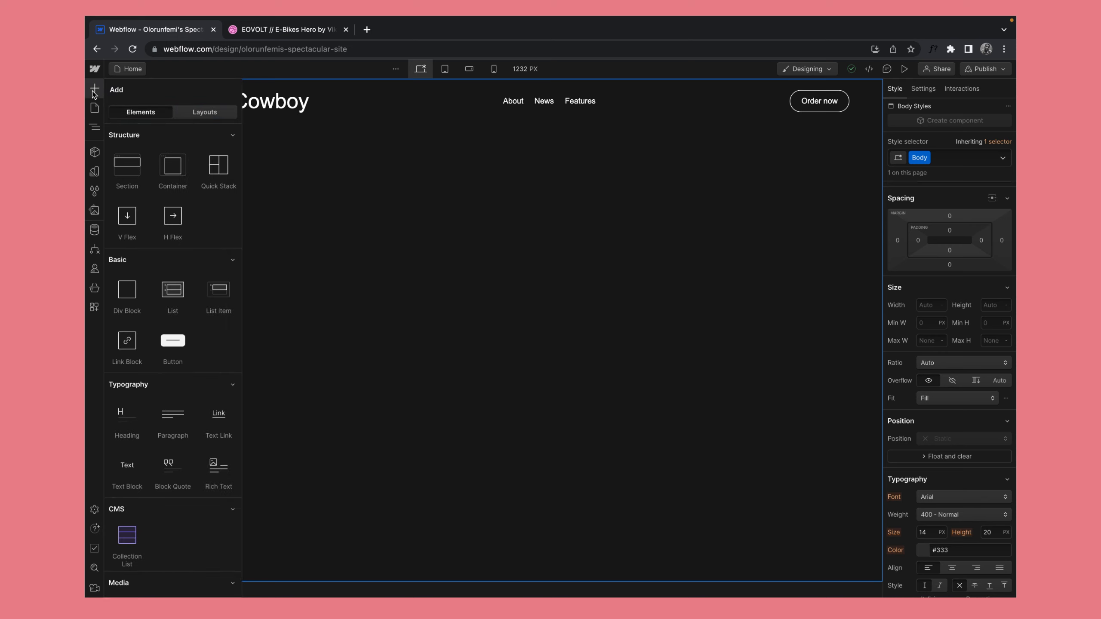
pyautogui.moveTo(442, 282); pyautogui.dragTo(515, 246)
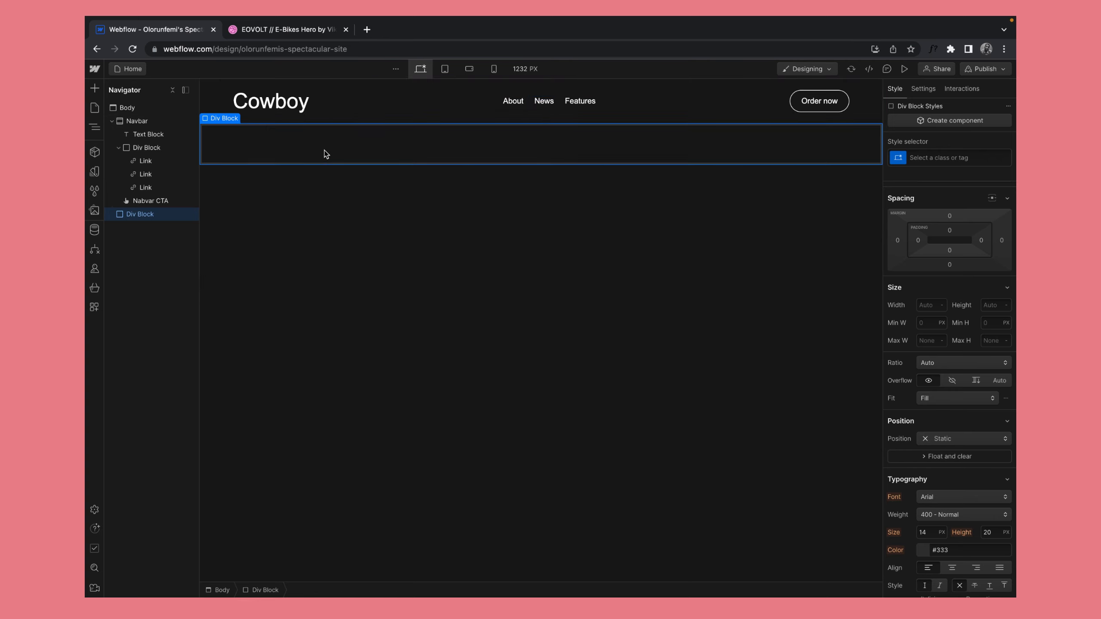
# - Add a Text Block inside the new div block and replace its text with "Compact dutch style stepe bike with all of the features"
pyautogui.click(94, 90)
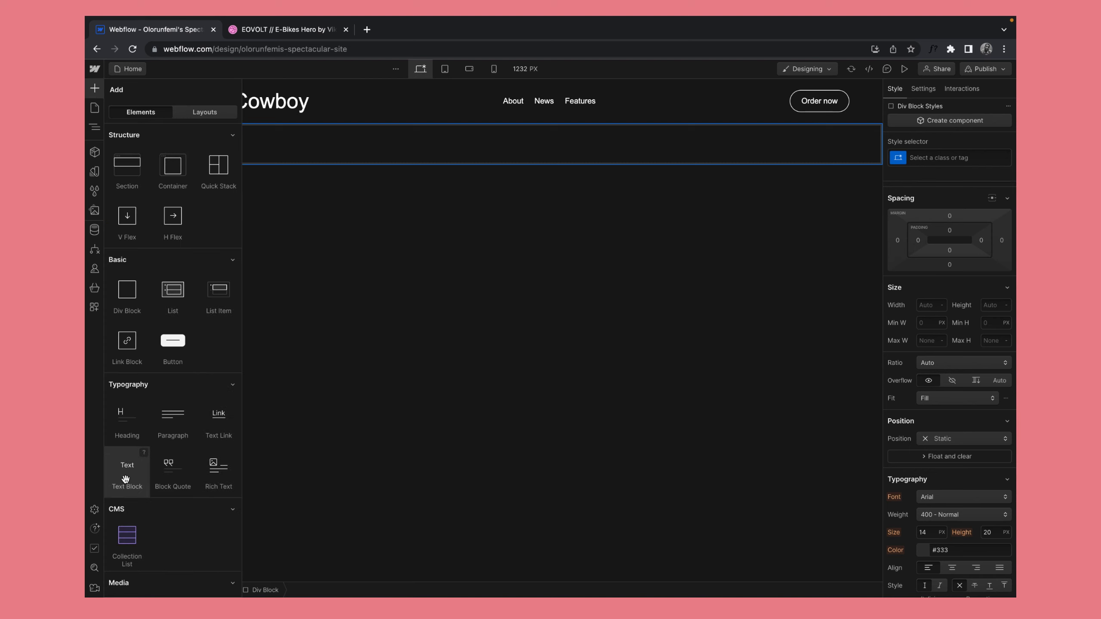
pyautogui.moveTo(125, 478); pyautogui.dragTo(461, 143)
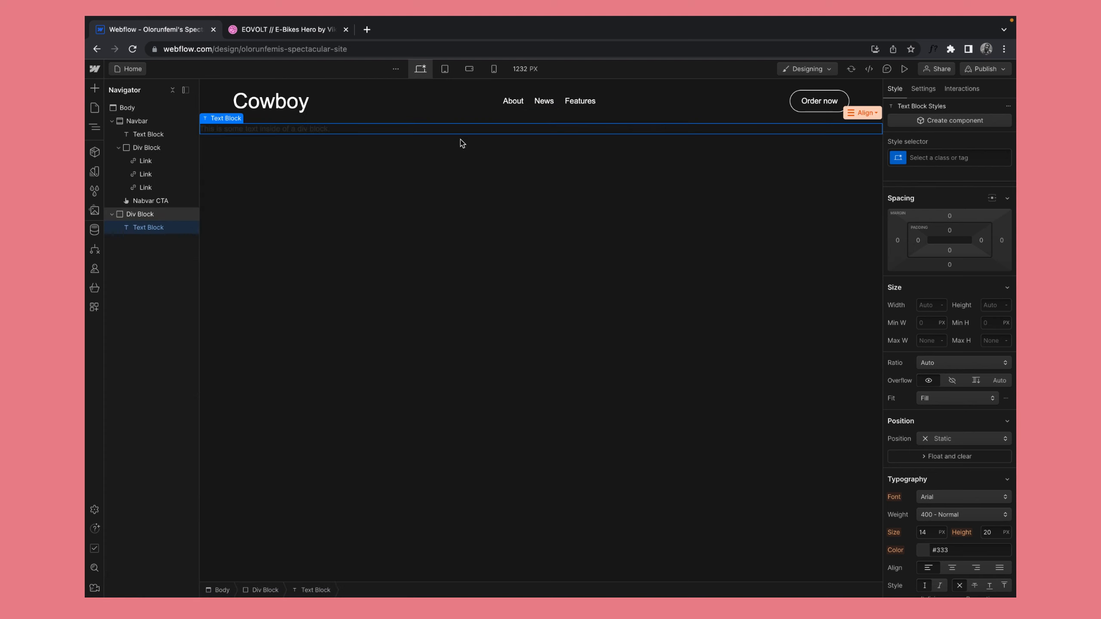
pyautogui.doubleClick(288, 132)
pyautogui.scroll(-3, 1006, 381)
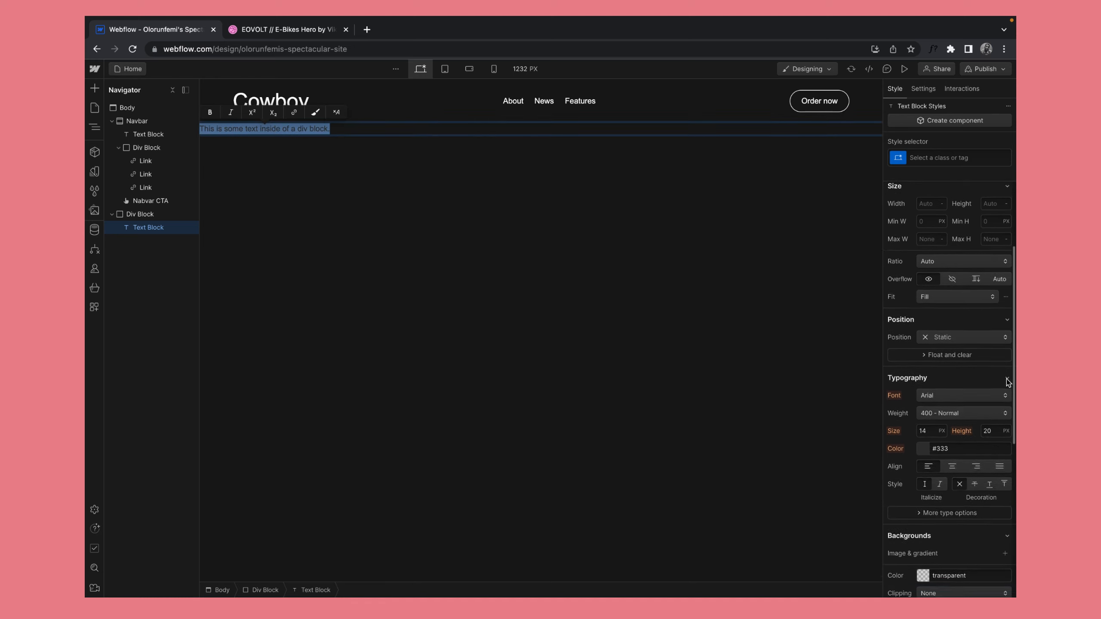
pyautogui.scroll(-3, 946, 428)
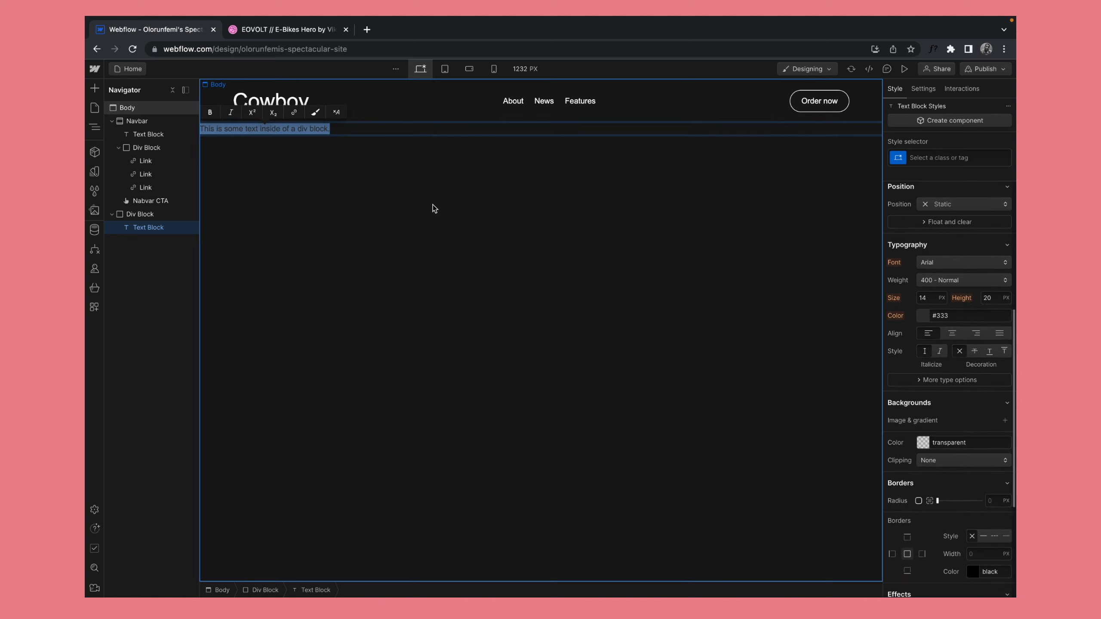
pyautogui.write('Compact dutch style stepe bike with all of the features')
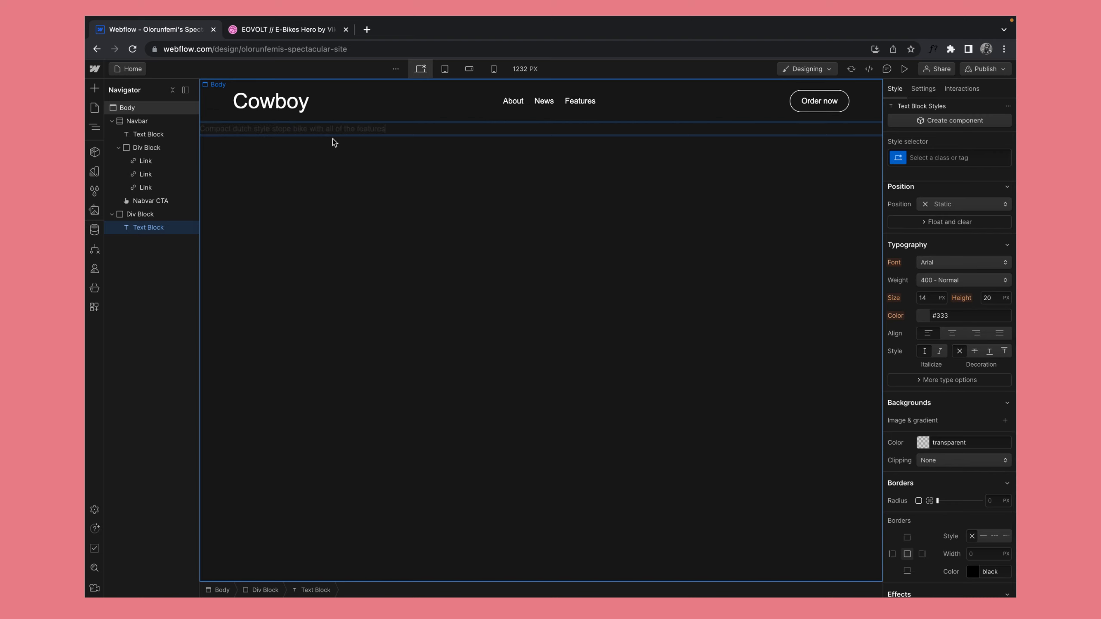
# - Set the headline text block's color to white and its font size to 60 px
pyautogui.press('super+a')
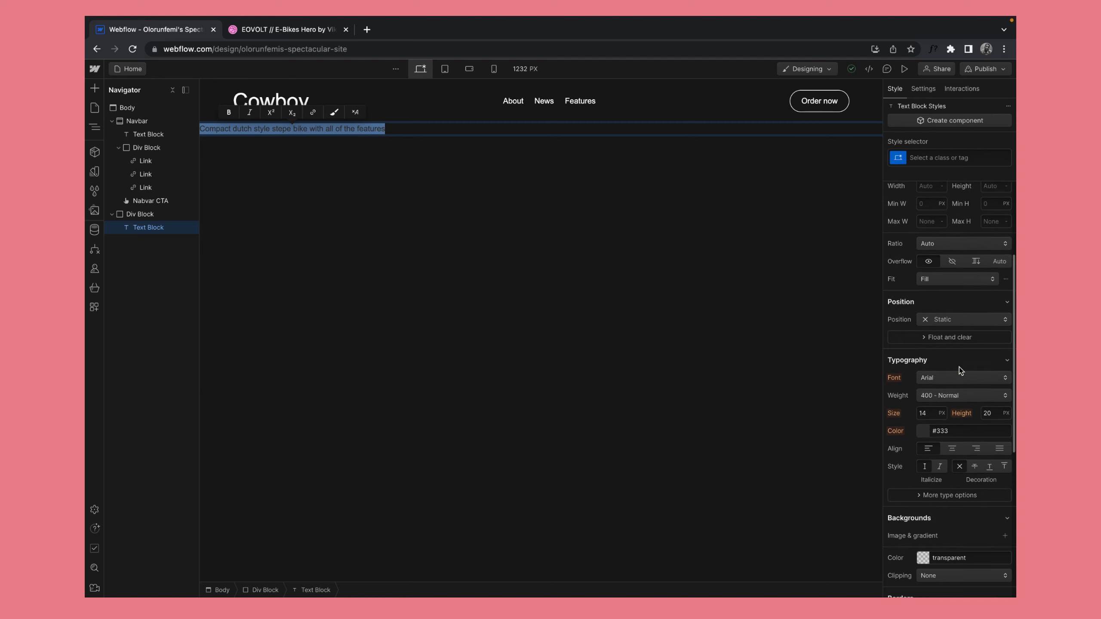
pyautogui.click(927, 433)
pyautogui.moveTo(910, 458); pyautogui.dragTo(860, 441)
pyautogui.click(969, 420)
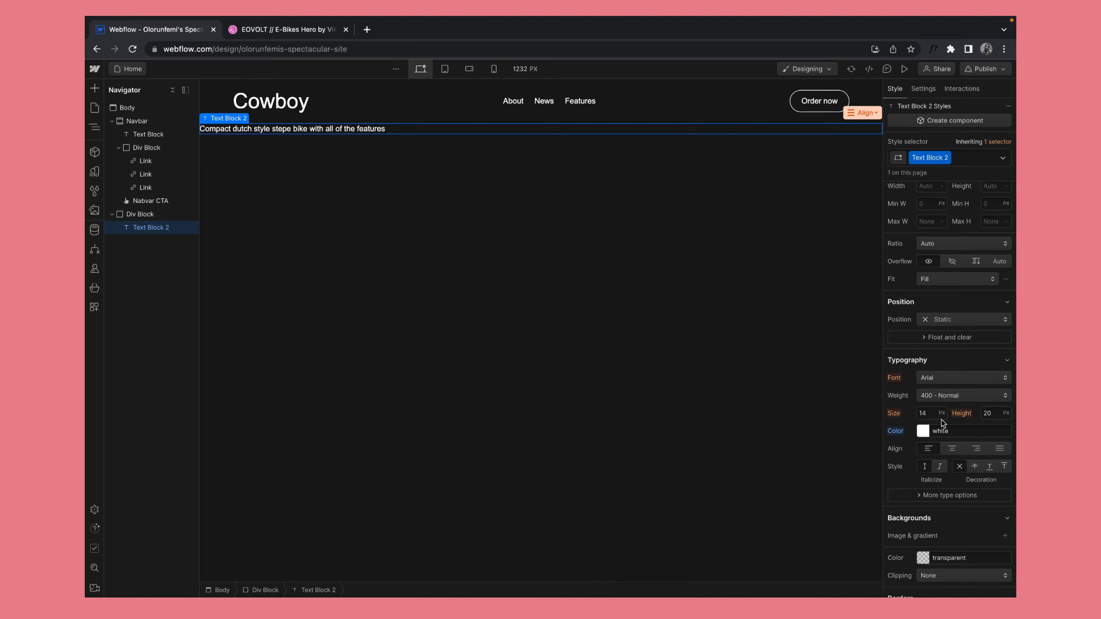
pyautogui.click(920, 414)
pyautogui.write('60')
pyautogui.press('Return')
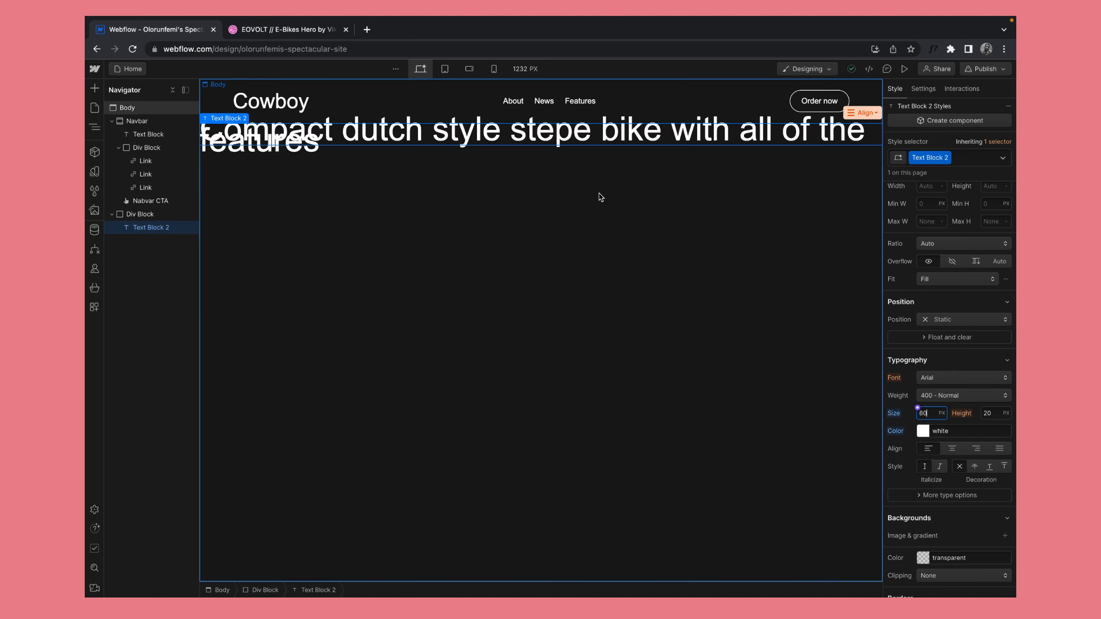
# - Break the headline text onto a second line before "bike" and set its line height to 60 px
pyautogui.doubleClick(597, 138)
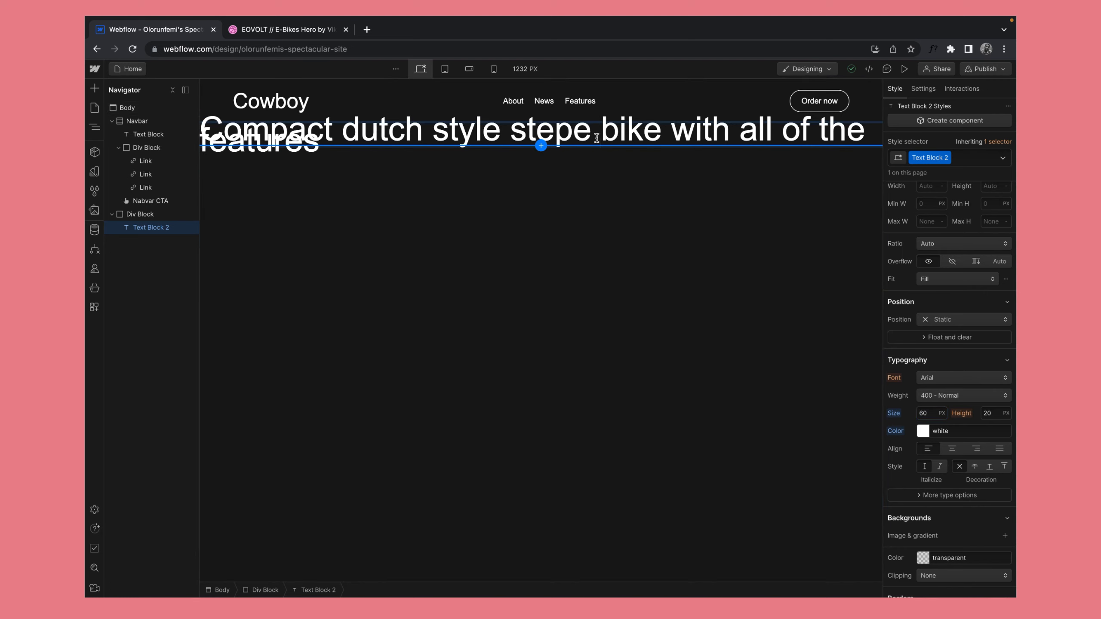
pyautogui.hotkey('shift', 'Return')
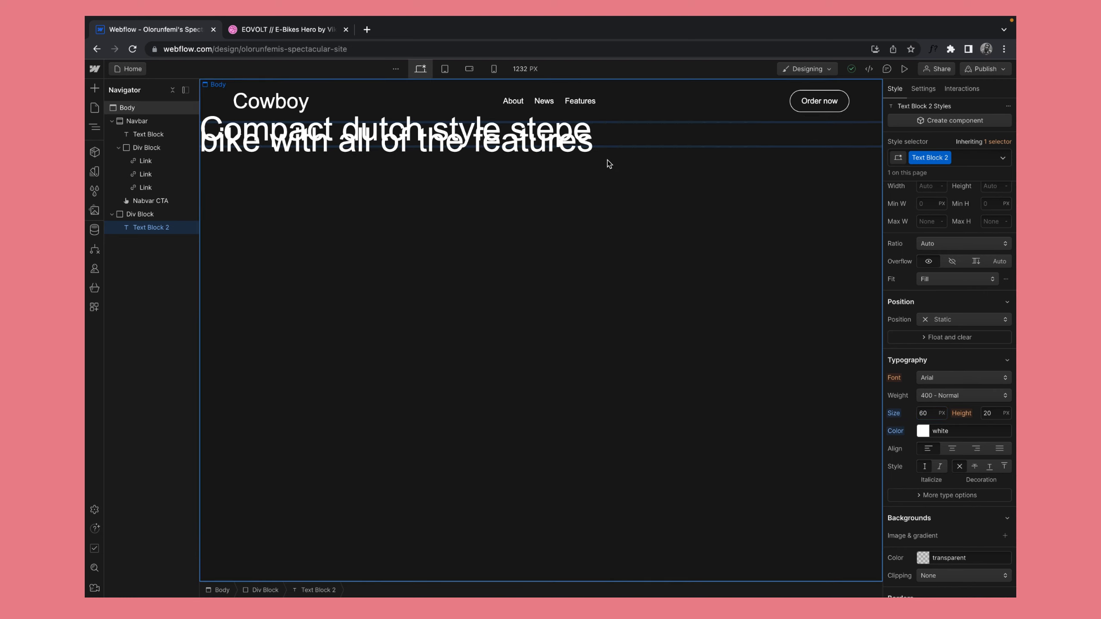
pyautogui.tripleClick(584, 136)
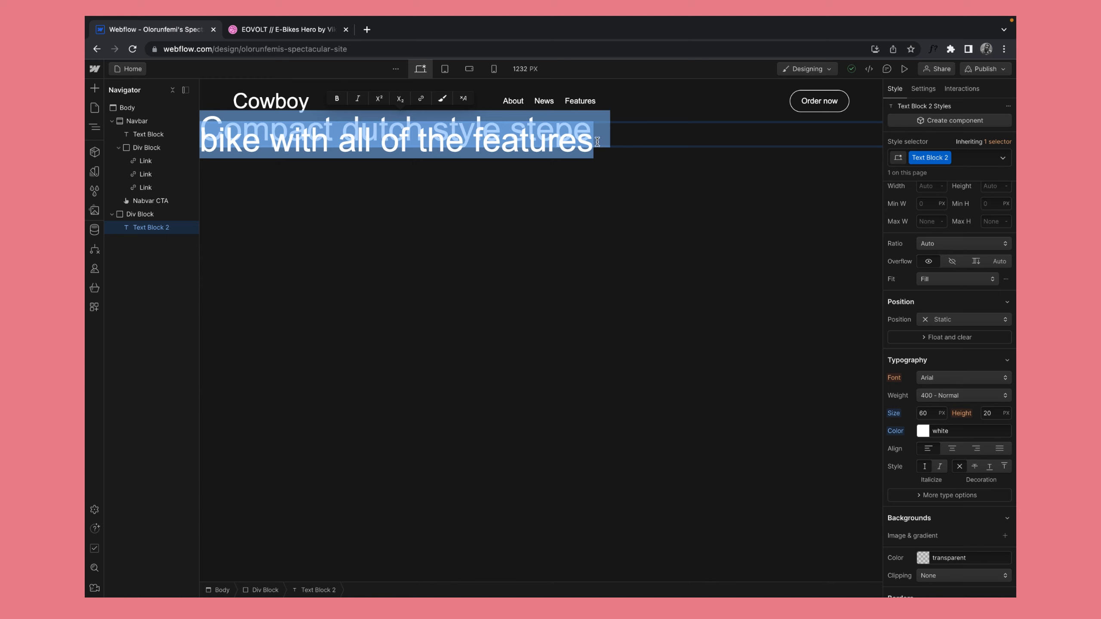
pyautogui.moveTo(995, 413); pyautogui.dragTo(983, 414)
pyautogui.write('4')
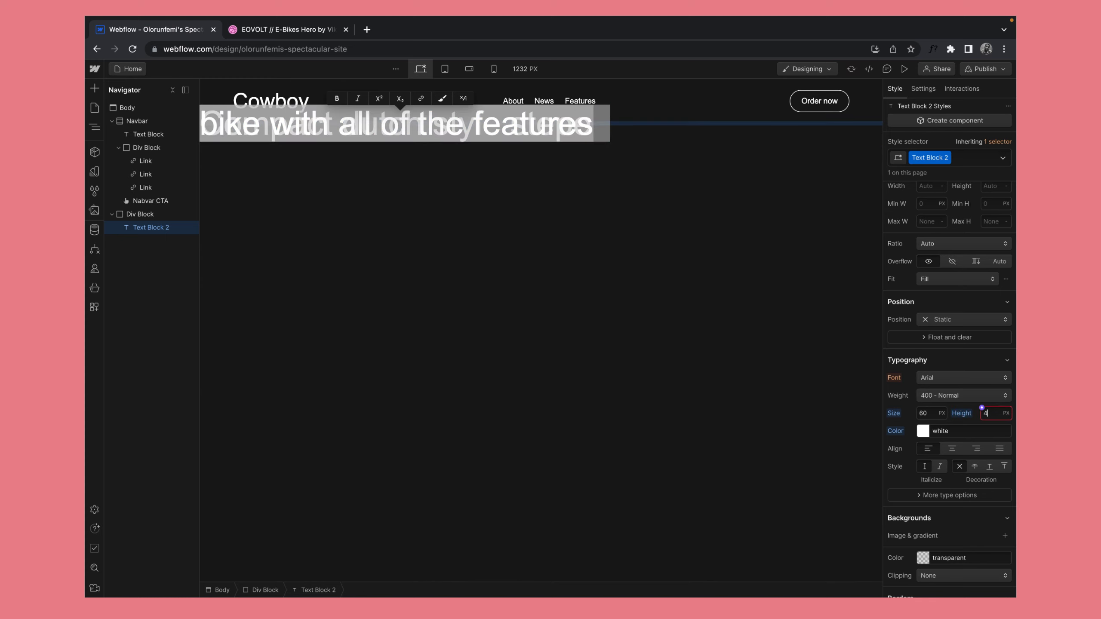
pyautogui.press('Return')
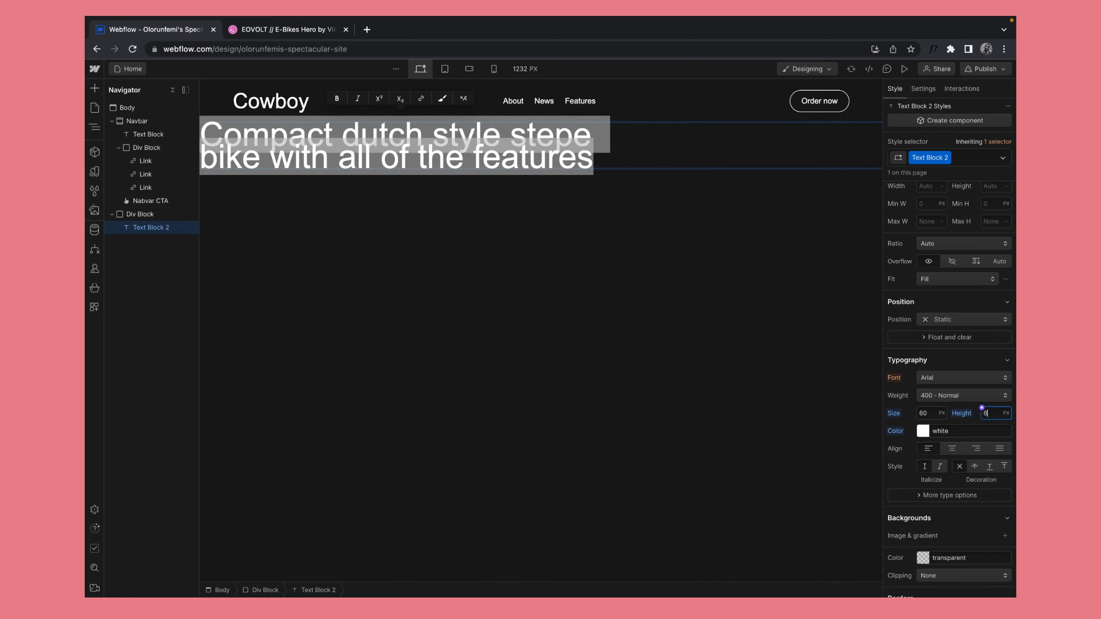
pyautogui.press('Return')
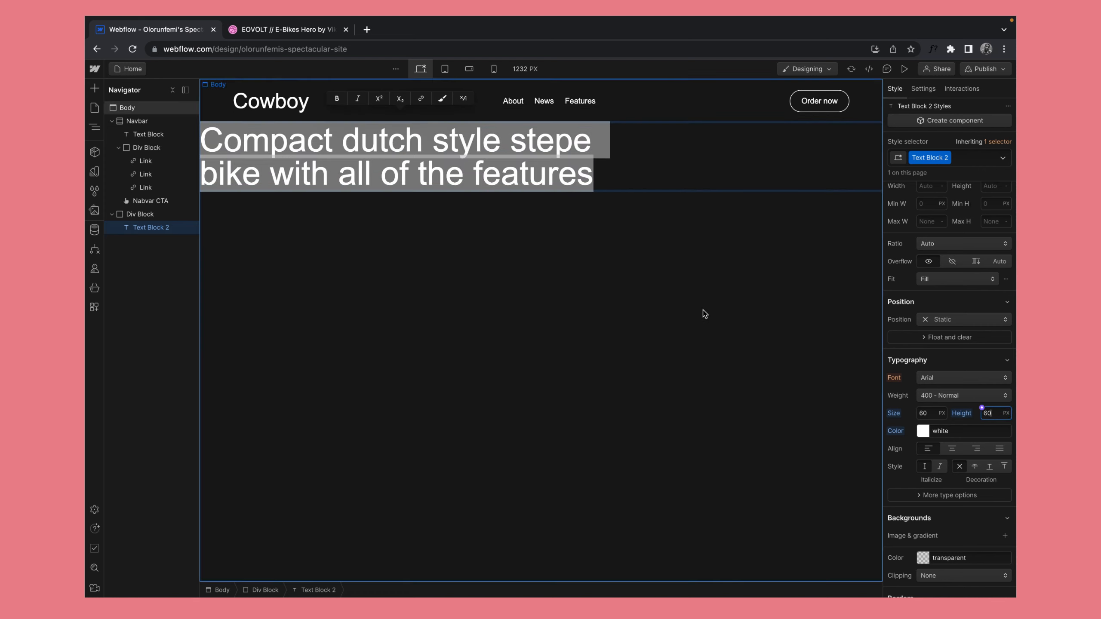
pyautogui.click(681, 240)
pyautogui.click(664, 166)
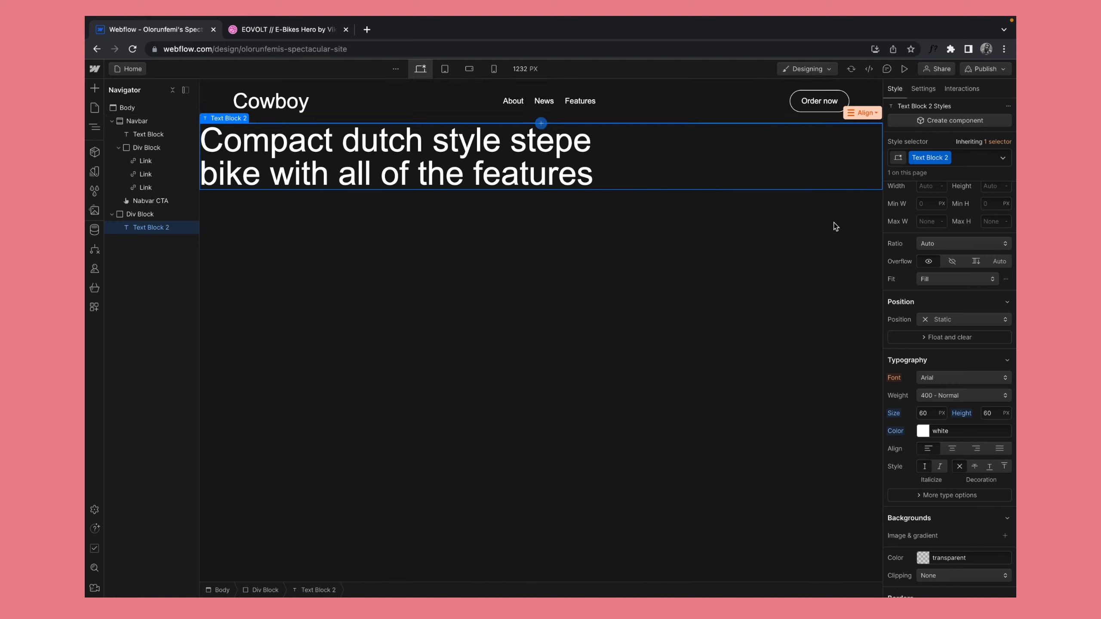
# - Set the left and right padding of the headline's div block to 60 px
pyautogui.click(132, 217)
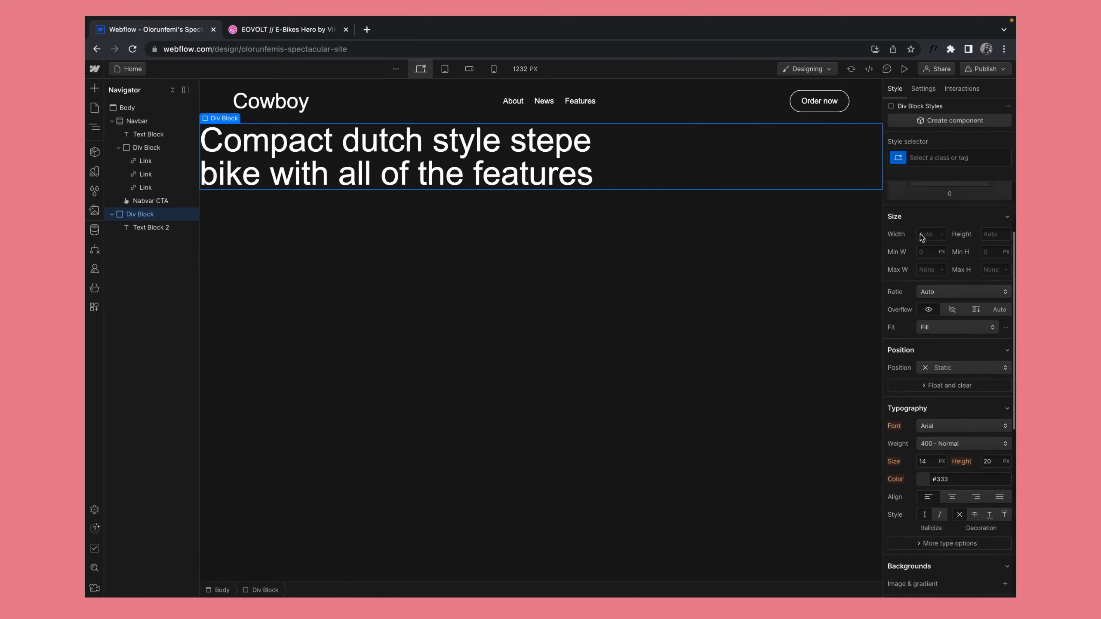
pyautogui.click(918, 277)
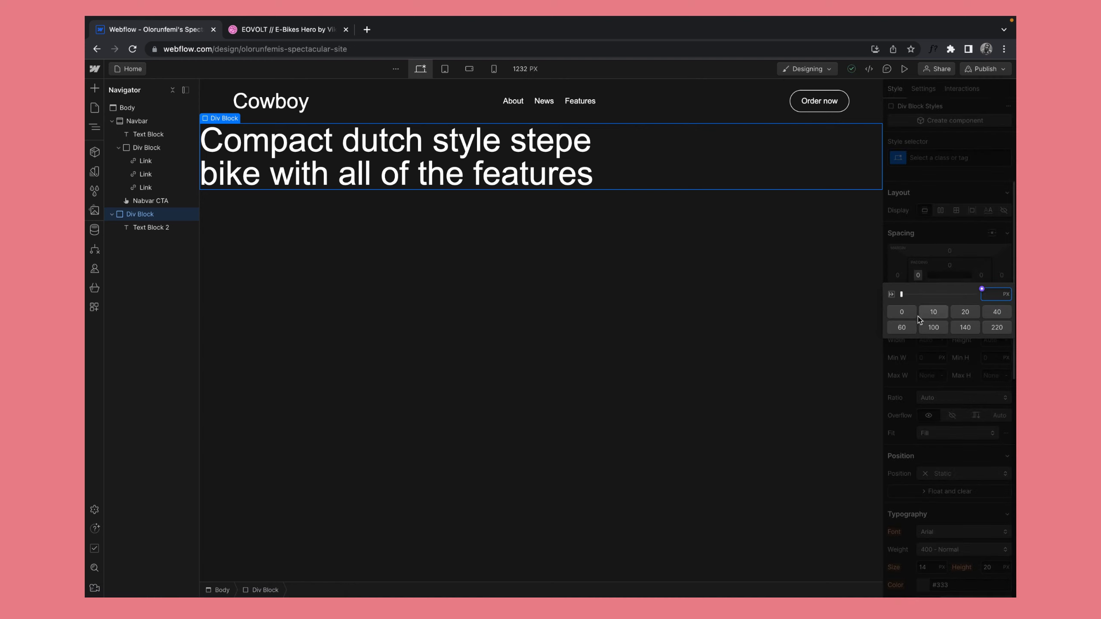
pyautogui.click(914, 327)
pyautogui.click(981, 275)
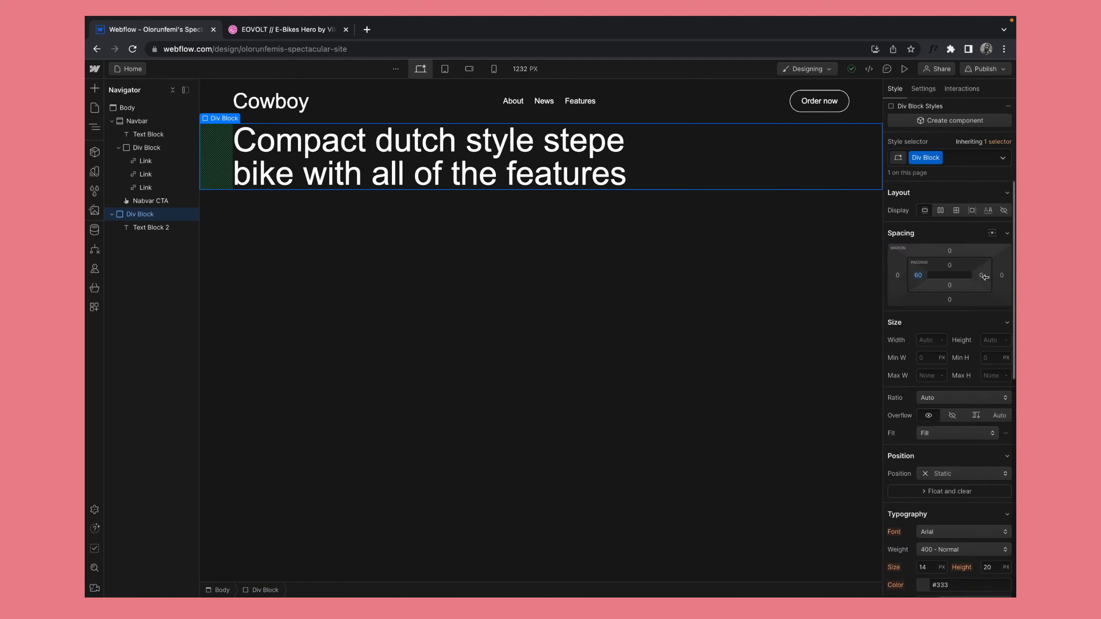
pyautogui.click(981, 275)
pyautogui.click(912, 329)
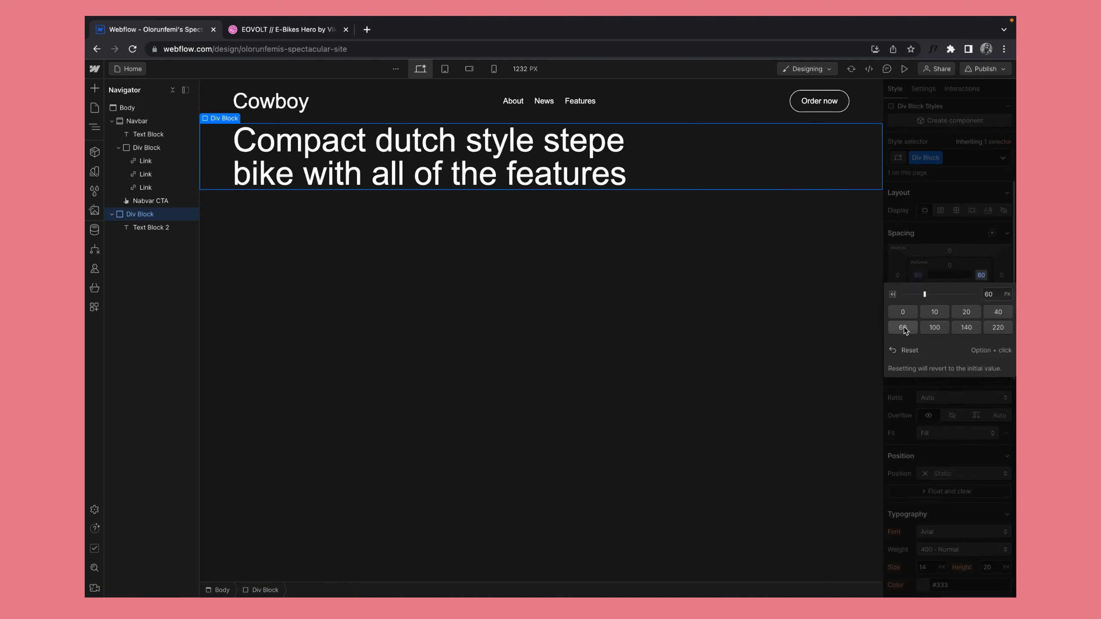
pyautogui.click(818, 261)
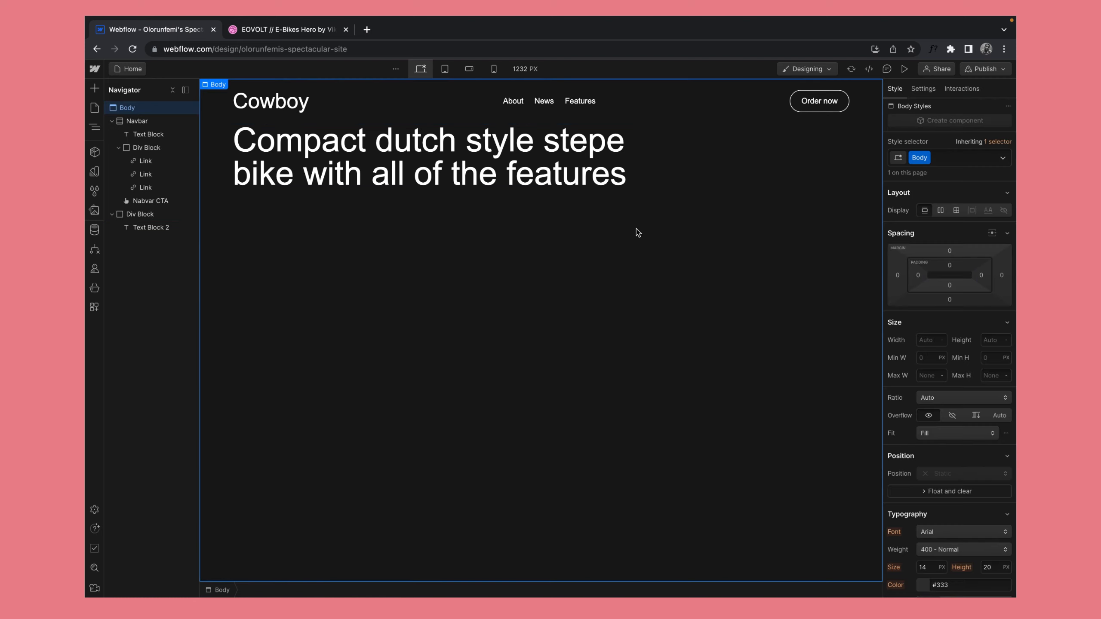
# - Give the headline's div block a top padding of 60 px and a bottom padding of 20 px
pyautogui.click(613, 187)
pyautogui.click(131, 215)
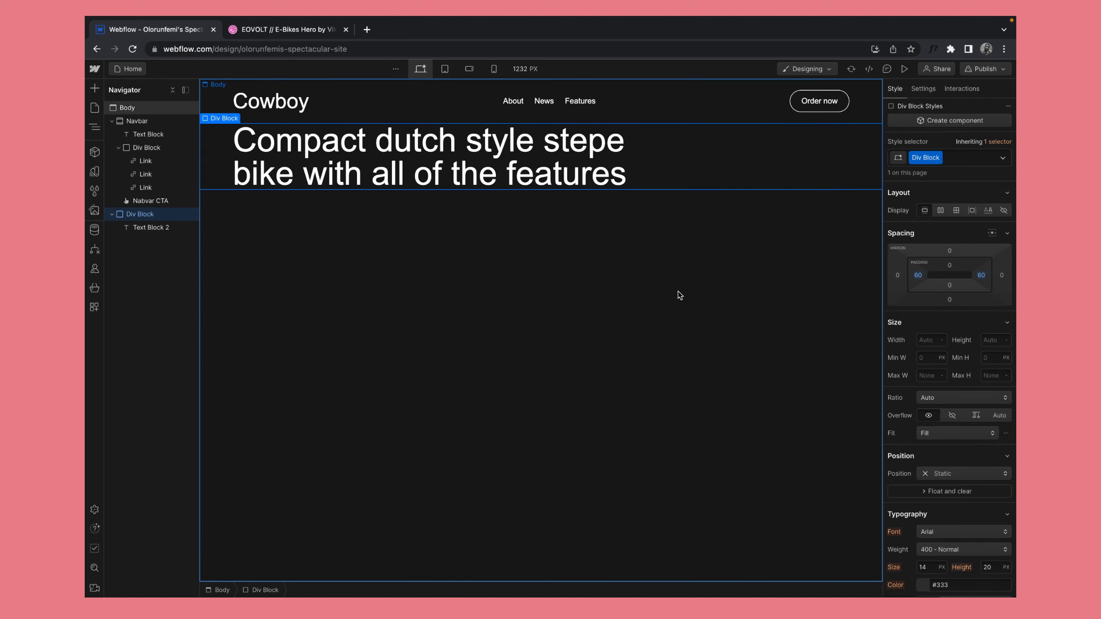
pyautogui.click(947, 268)
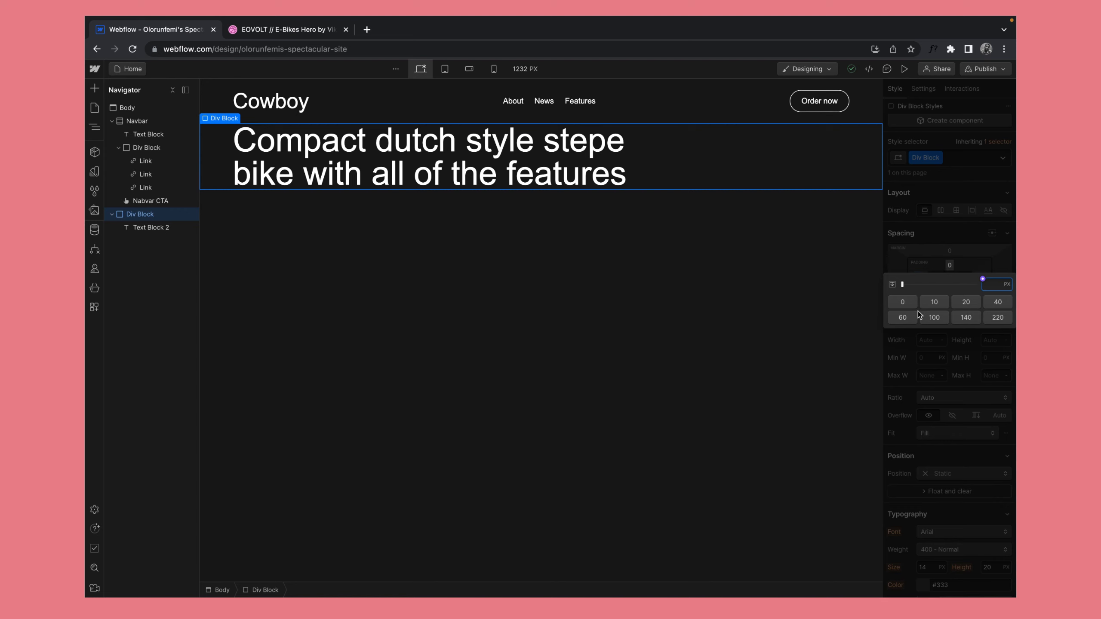
pyautogui.click(906, 317)
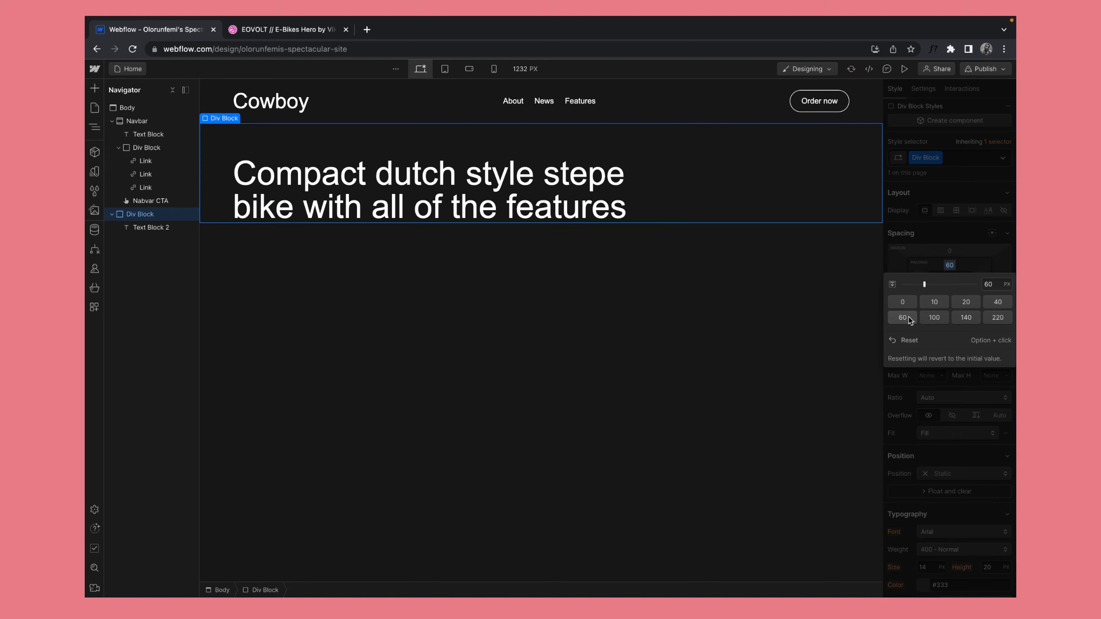
pyautogui.click(964, 303)
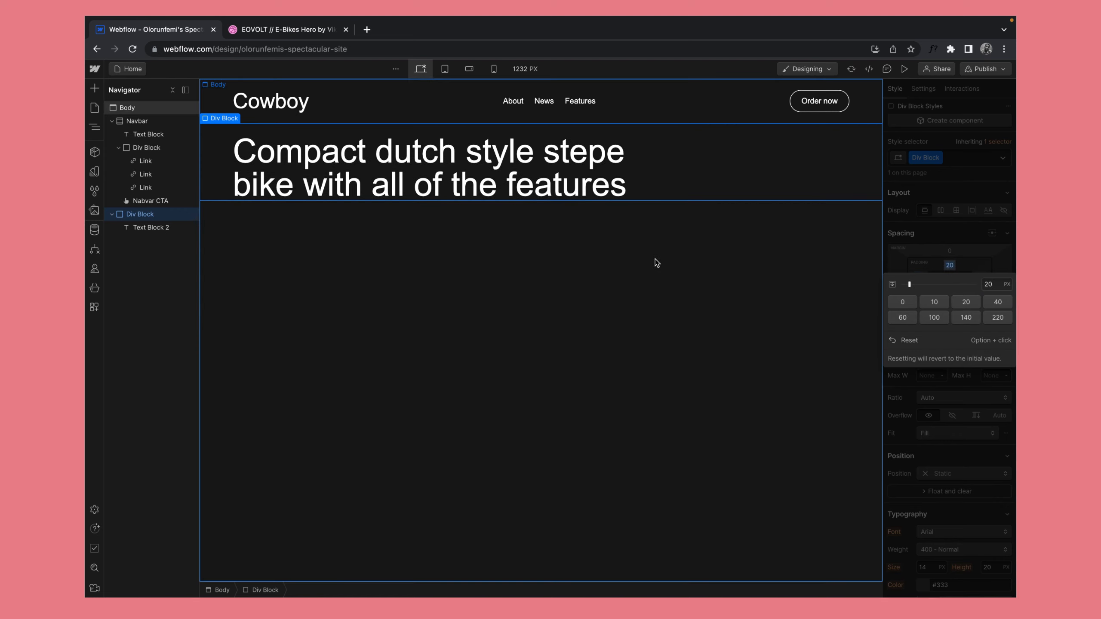
pyautogui.click(902, 317)
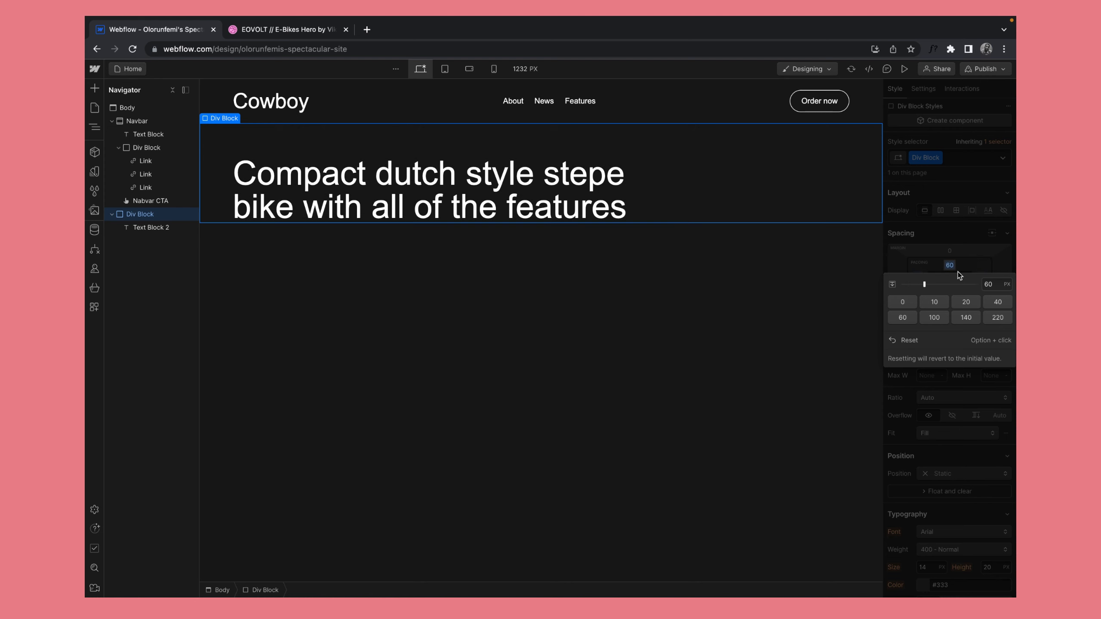
pyautogui.click(949, 289)
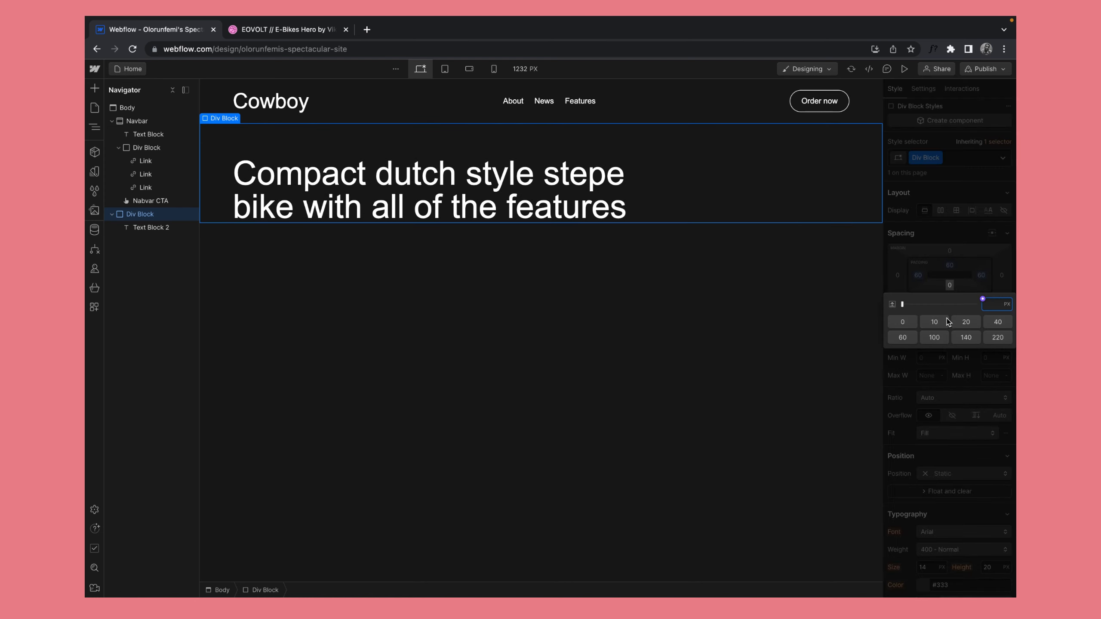
pyautogui.click(966, 322)
pyautogui.click(784, 288)
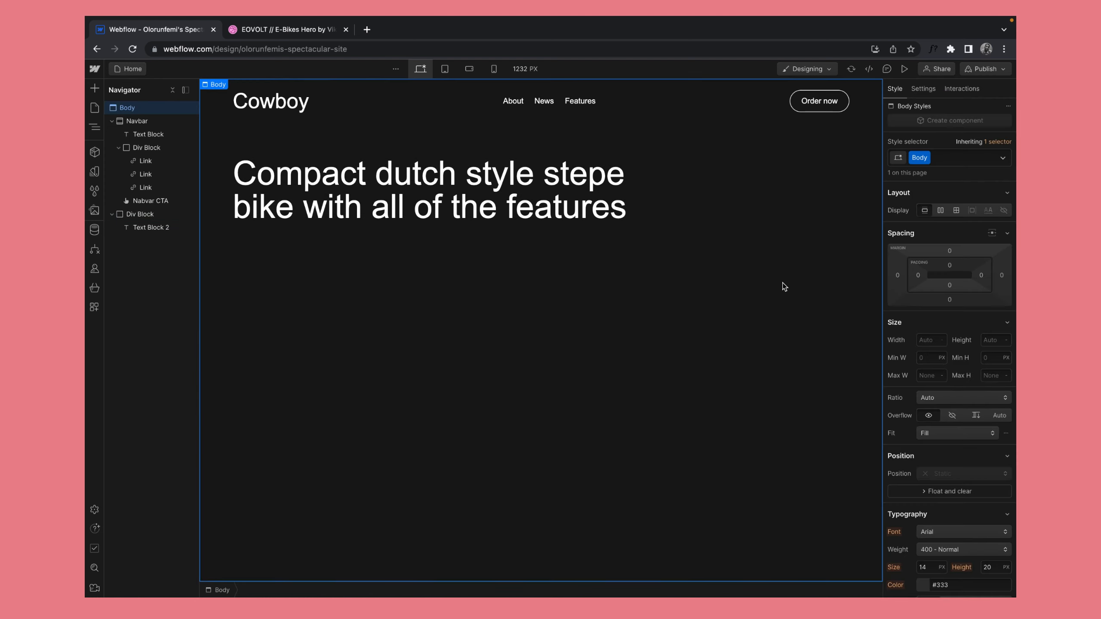
# - Switch to Figma, copy the "Available in 4 colours" three-line text from the design and return to Webflow
pyautogui.hotkey('ctrl', 'Left')
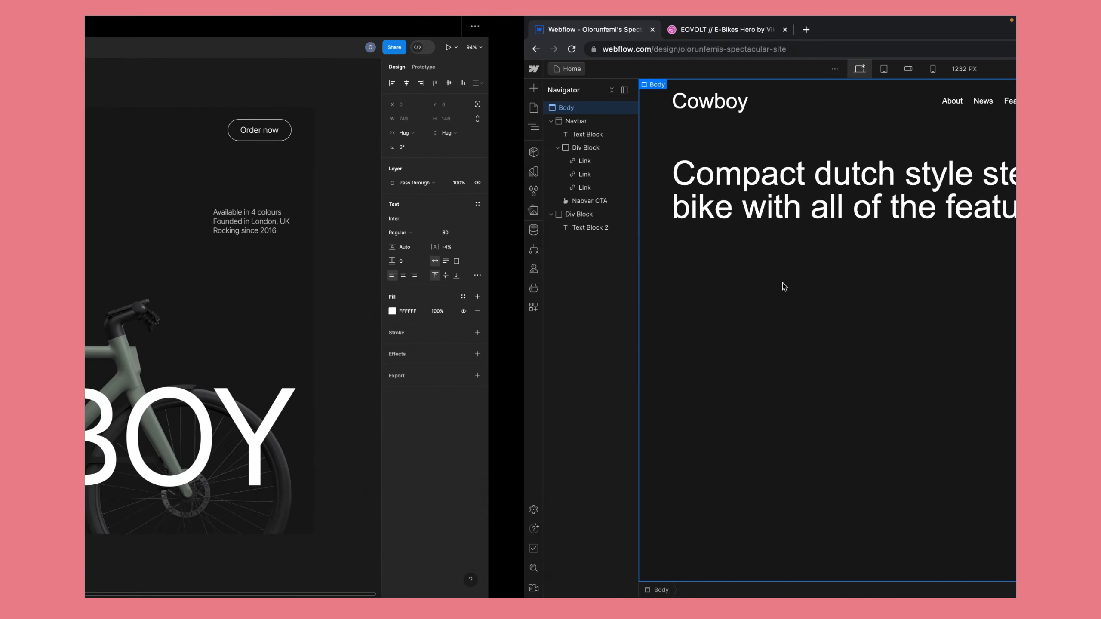
pyautogui.click(785, 218)
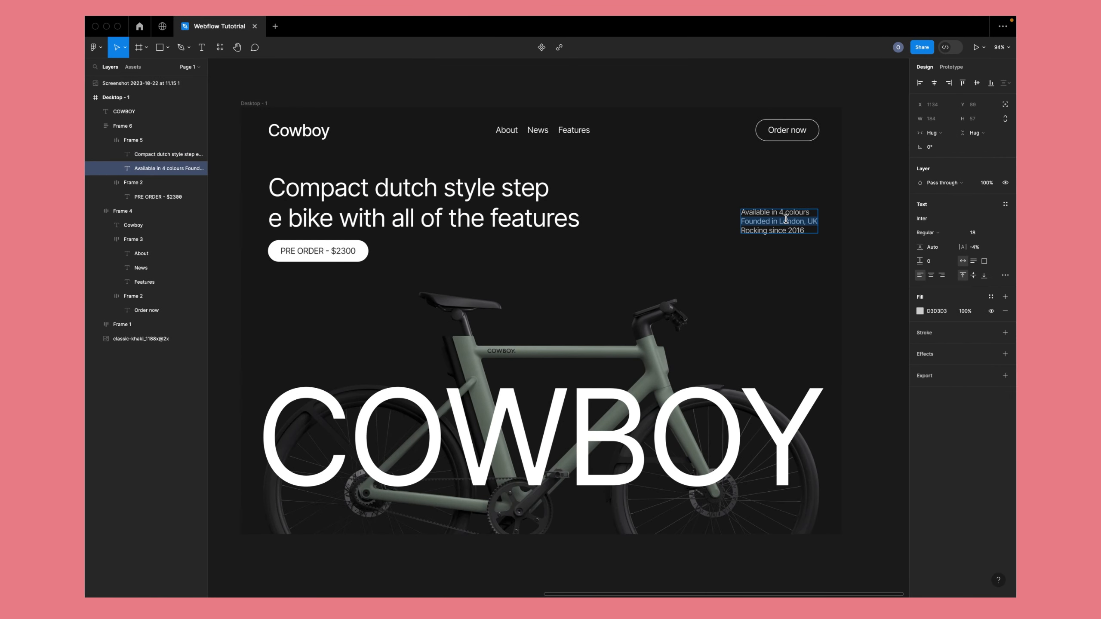
pyautogui.press('super+a')
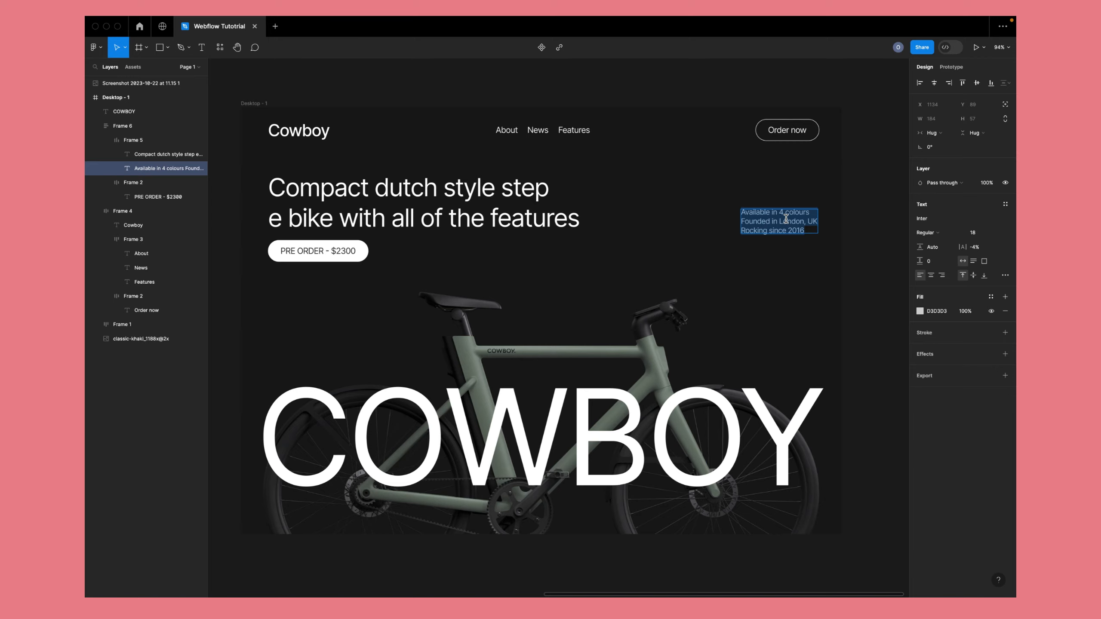
pyautogui.hotkey('ctrl', 'Right')
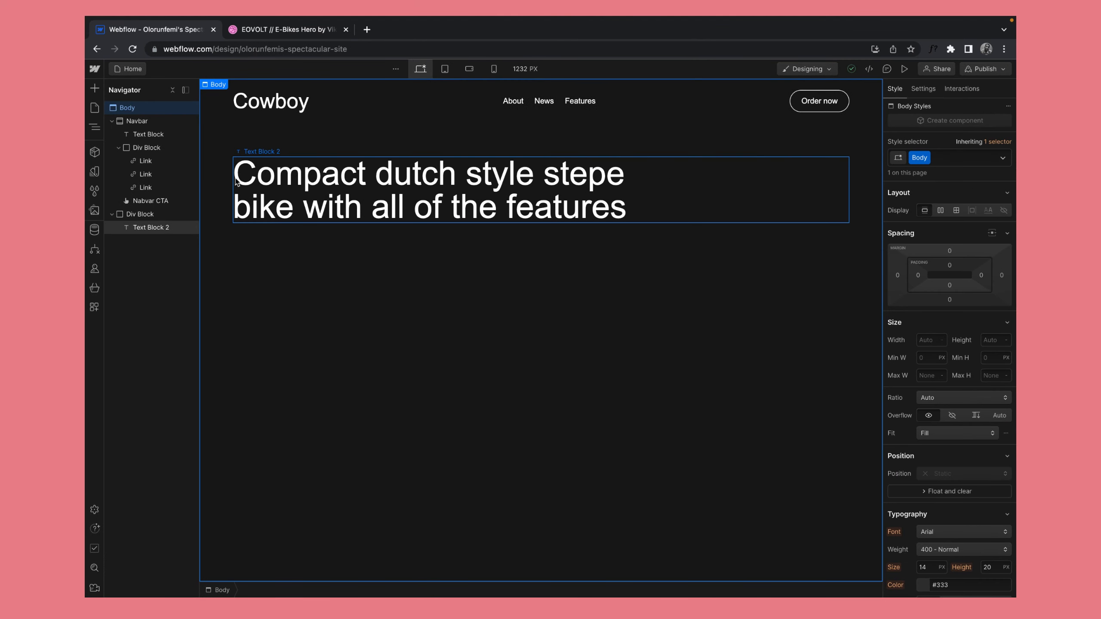
# - Add a Text Block below the headline and replace its text with the copied "Available in 4 colours, Founded in London, UK, Rocking since 2016" lines
pyautogui.click(95, 91)
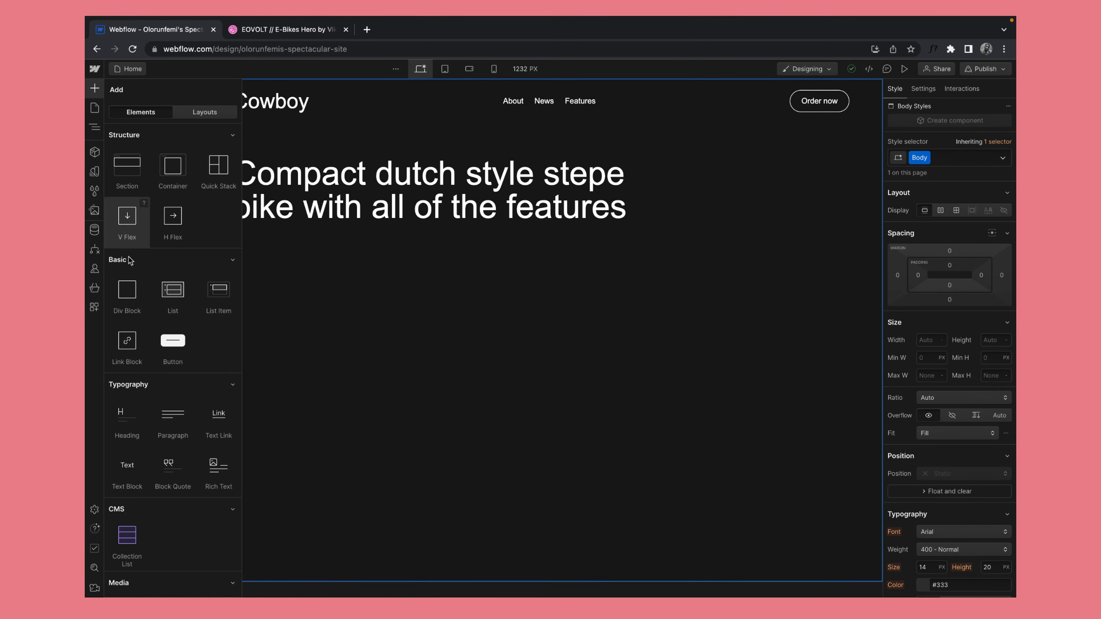
pyautogui.moveTo(126, 475); pyautogui.dragTo(737, 204)
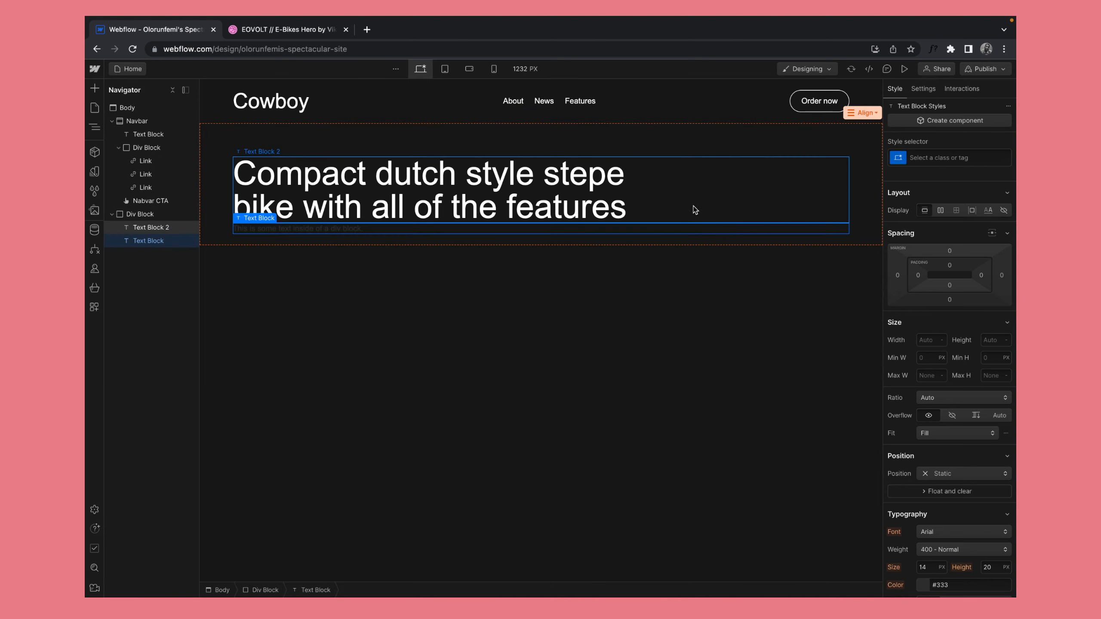
pyautogui.doubleClick(306, 227)
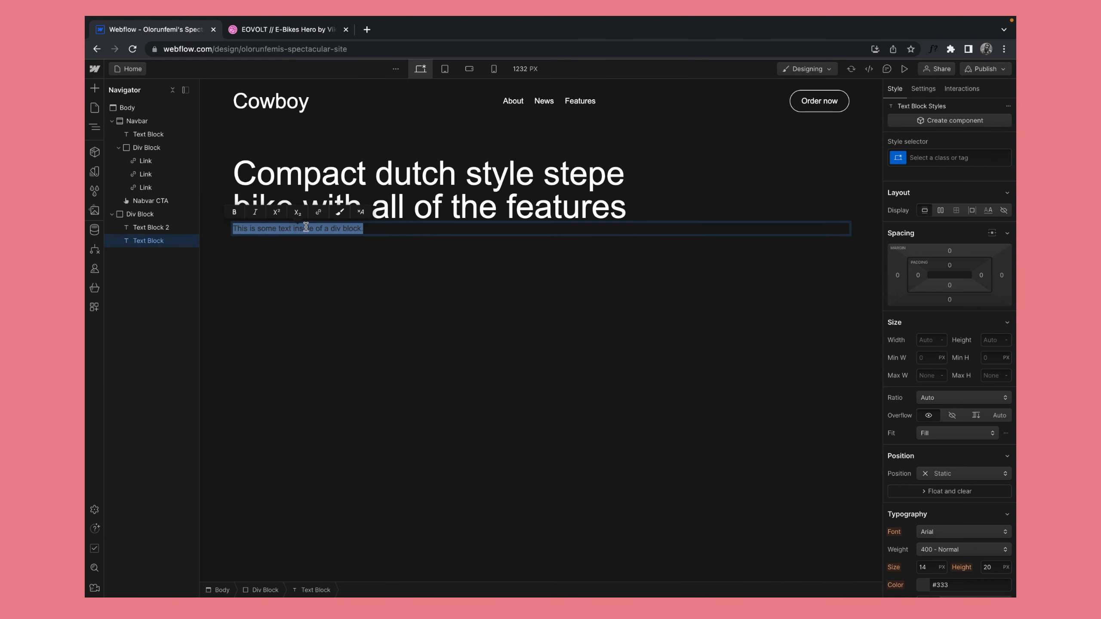
pyautogui.write('Available in 4 colours Founded in London, UKRocking since 2016')
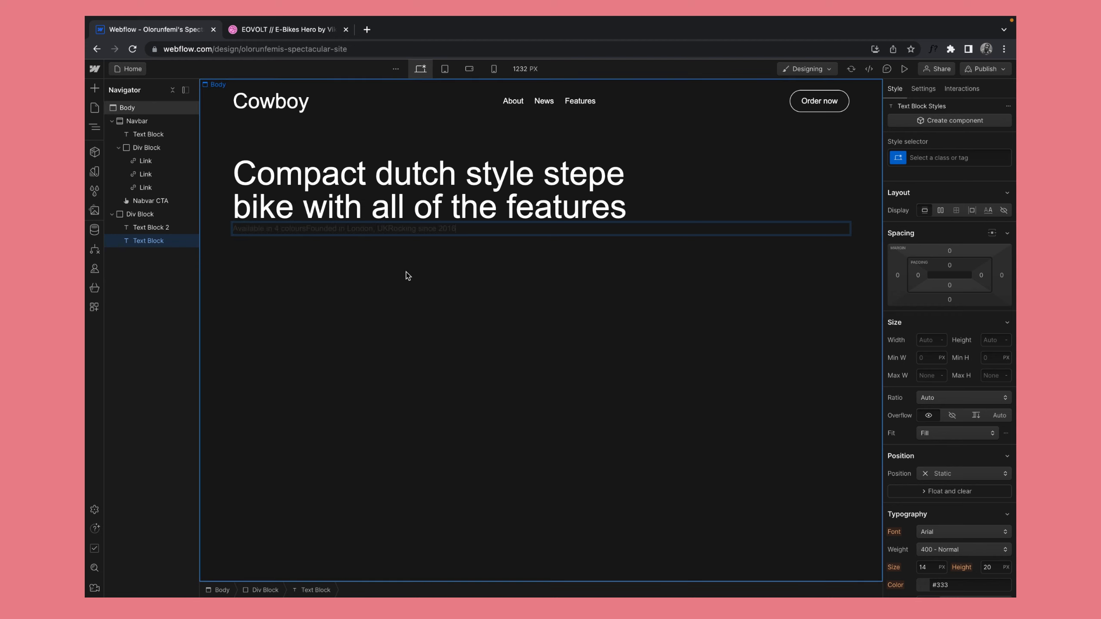
# - Set the text color of the "Available in 4 colours" text block to white
pyautogui.press('Return')
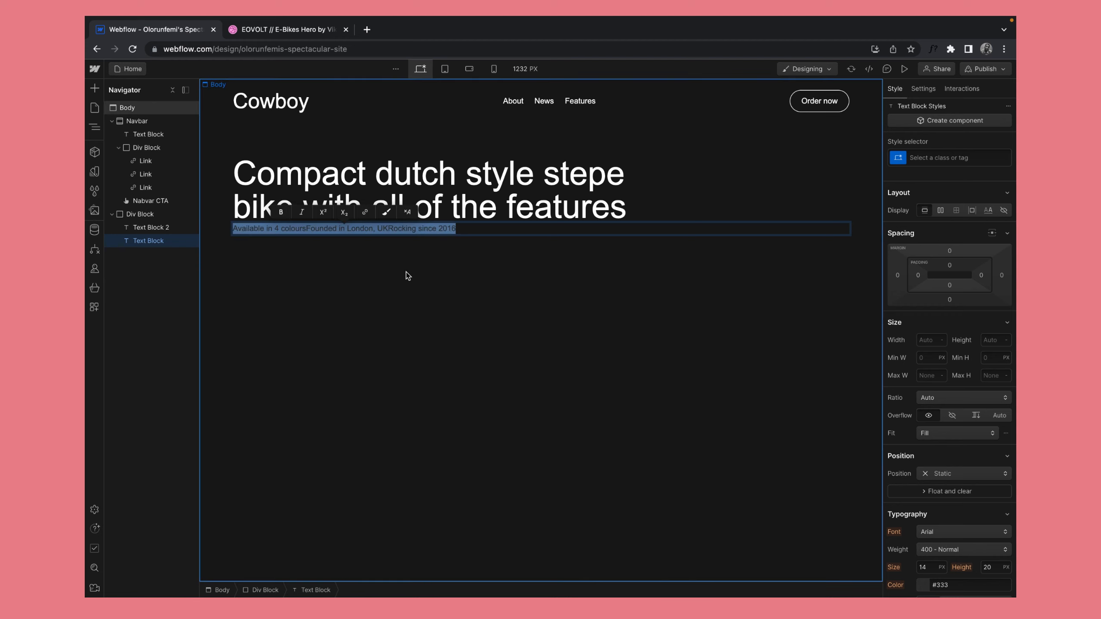
pyautogui.scroll(-5, 971, 396)
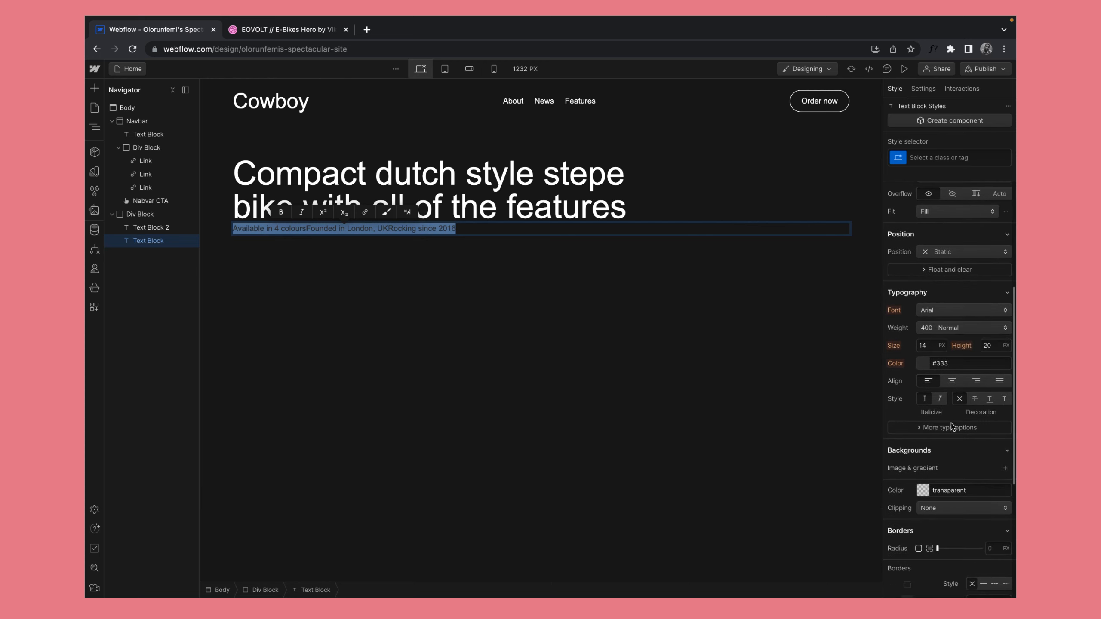
pyautogui.click(922, 363)
pyautogui.moveTo(892, 392); pyautogui.dragTo(847, 355)
# - Switch to Figma to check the hero frame holding the headline and supporting text, and return to Webflow
pyautogui.hotkey('ctrl', 'Left')
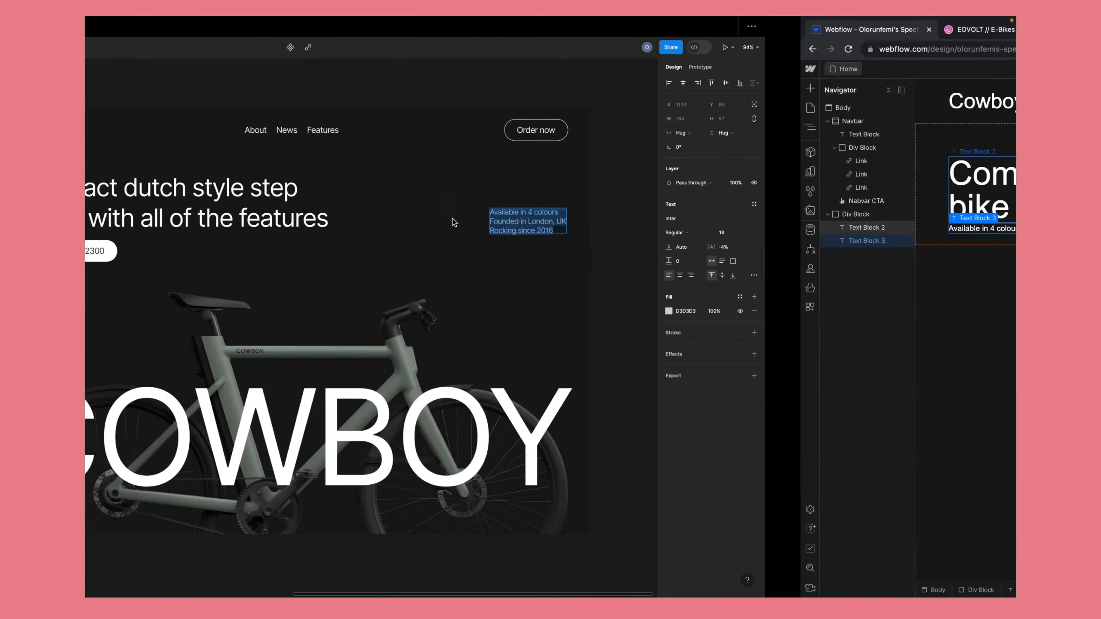
pyautogui.click(793, 251)
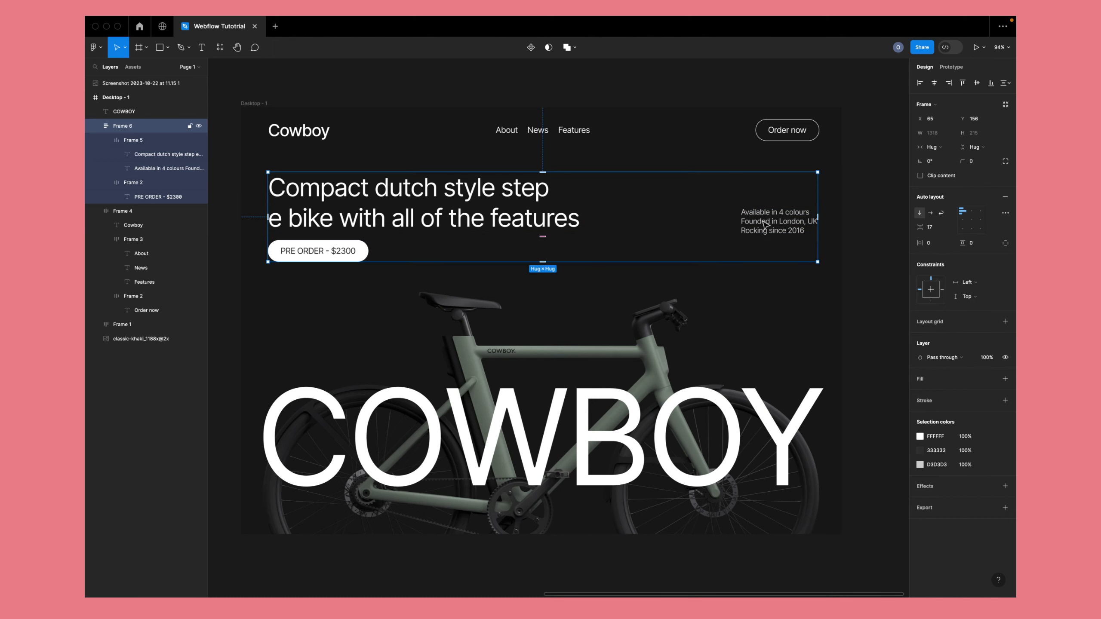
pyautogui.hotkey('ctrl', 'Right')
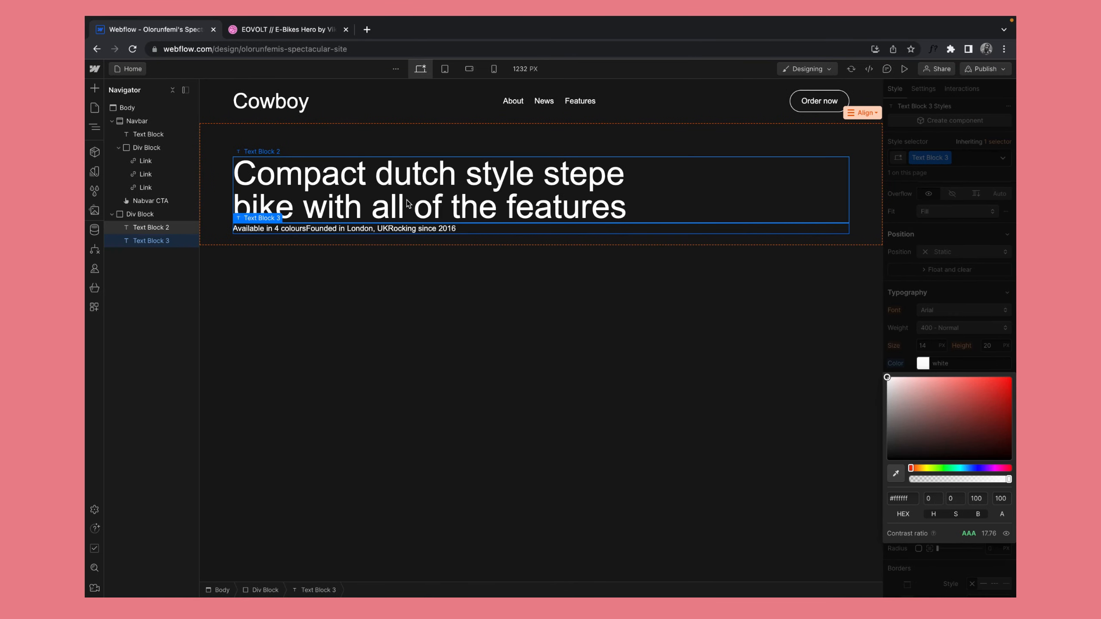
# - Set the "Available in 4 colours" text block's font to system-ui and its weight to 200 - Extra Light
pyautogui.doubleClick(394, 228)
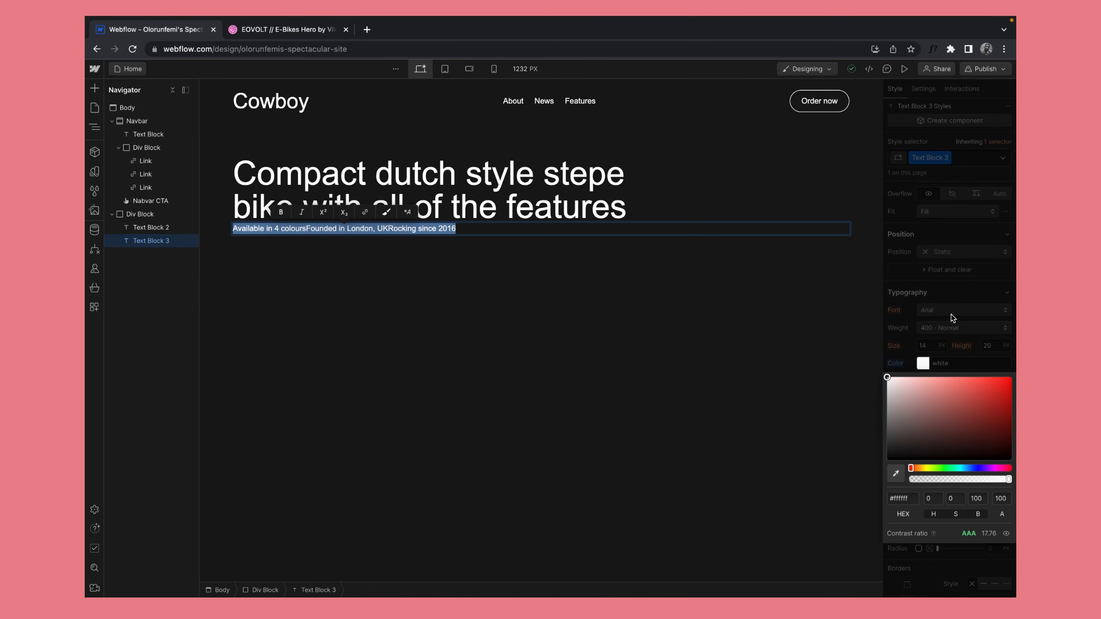
pyautogui.click(961, 328)
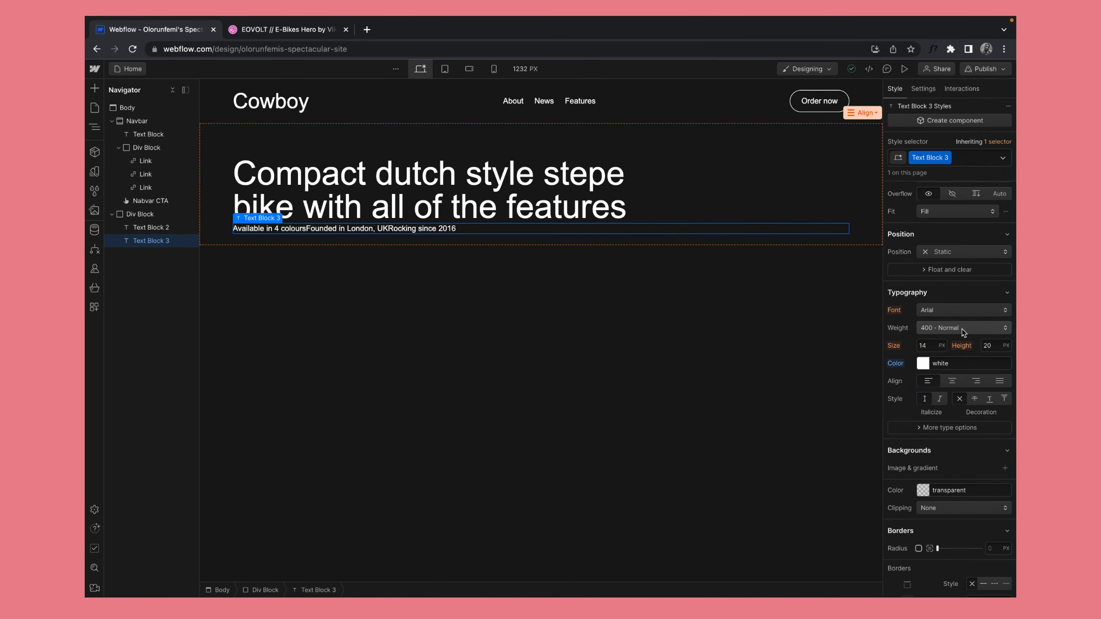
pyautogui.click(942, 311)
pyautogui.click(886, 345)
pyautogui.click(940, 329)
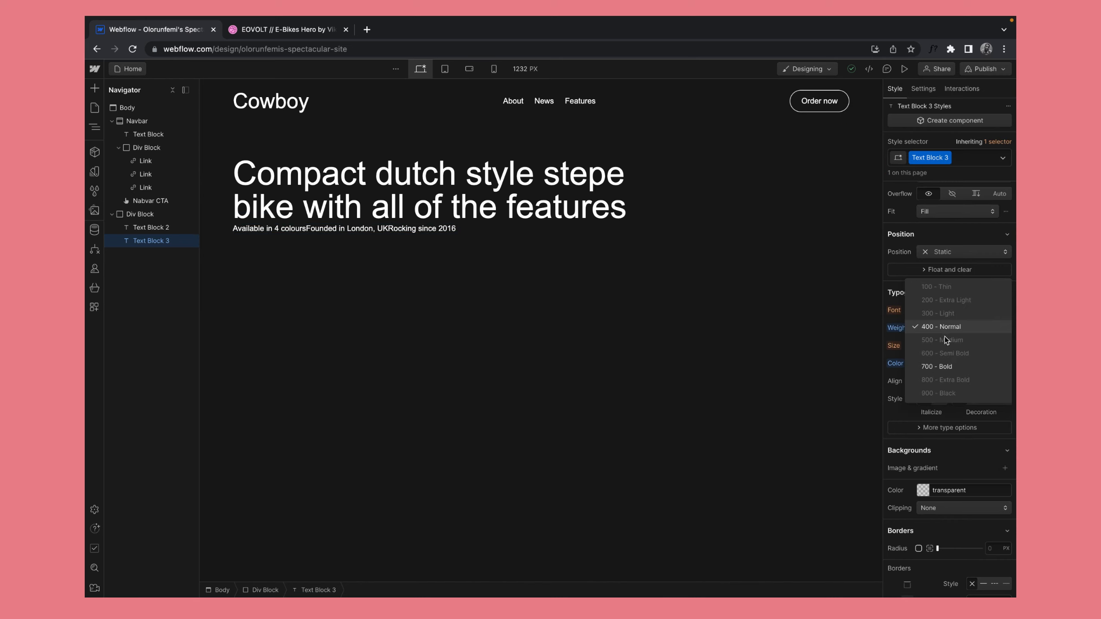
pyautogui.click(940, 326)
pyautogui.click(941, 313)
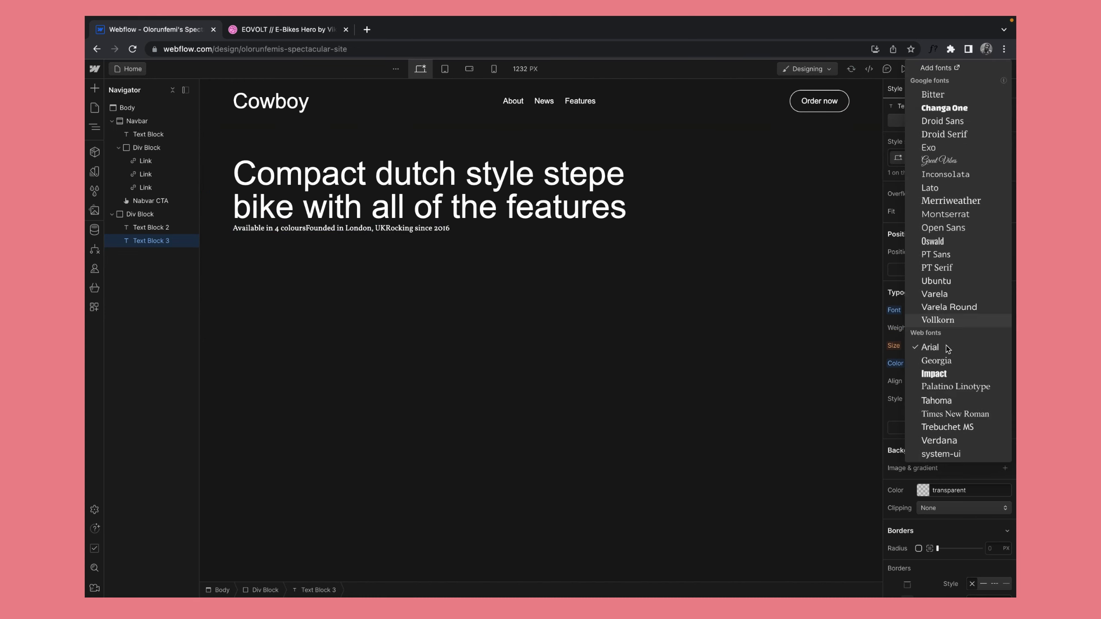
pyautogui.click(949, 454)
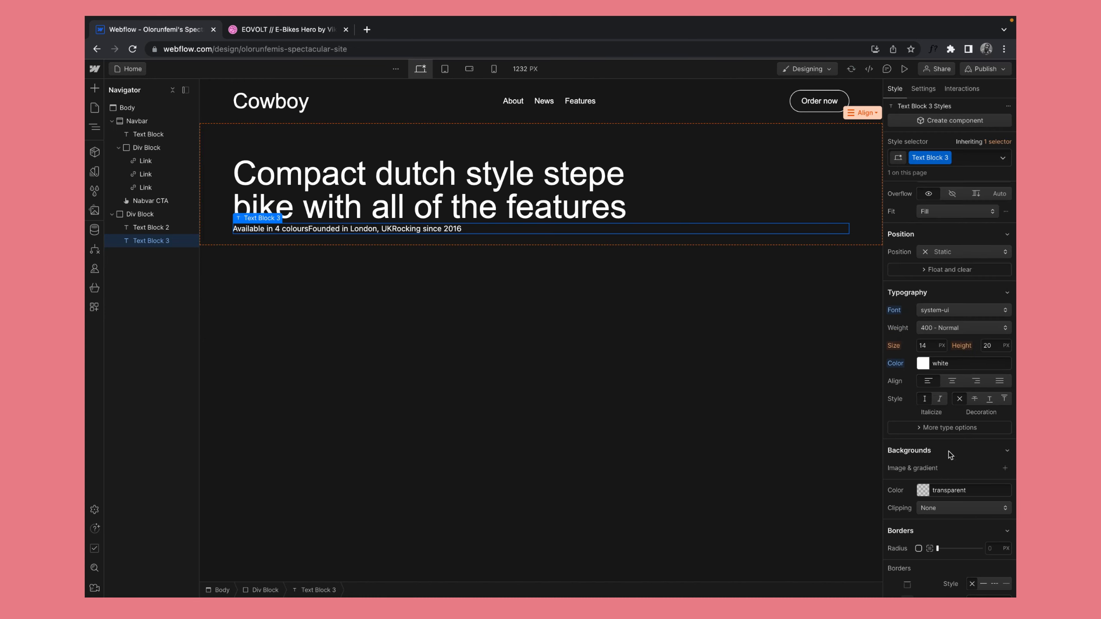
pyautogui.click(944, 329)
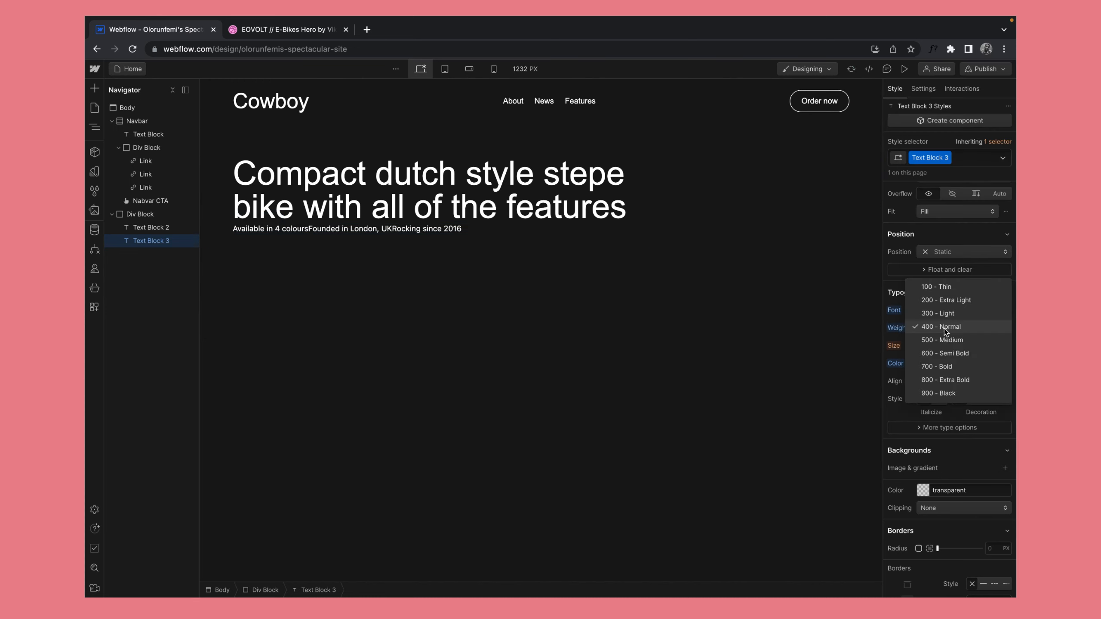
pyautogui.click(938, 301)
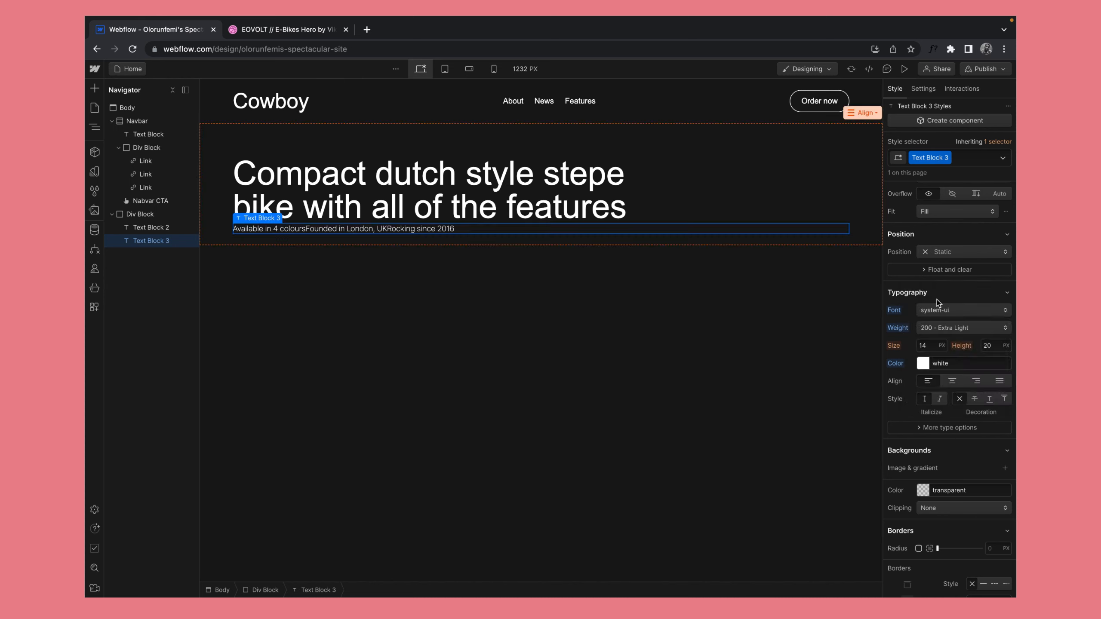
# - Tone the "Available in 4 colours" text color down from white to a light grey
pyautogui.click(924, 363)
pyautogui.moveTo(896, 388); pyautogui.dragTo(878, 397)
pyautogui.click(749, 326)
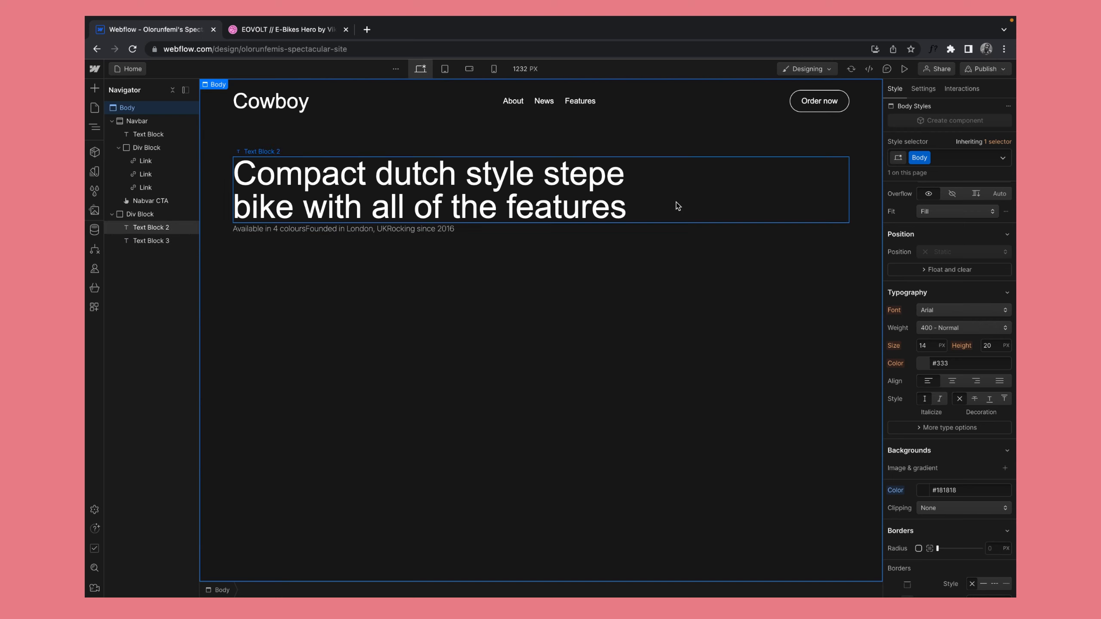
# - Set the hero div block's display to flex so the headline and supporting text sit side by side
pyautogui.click(858, 179)
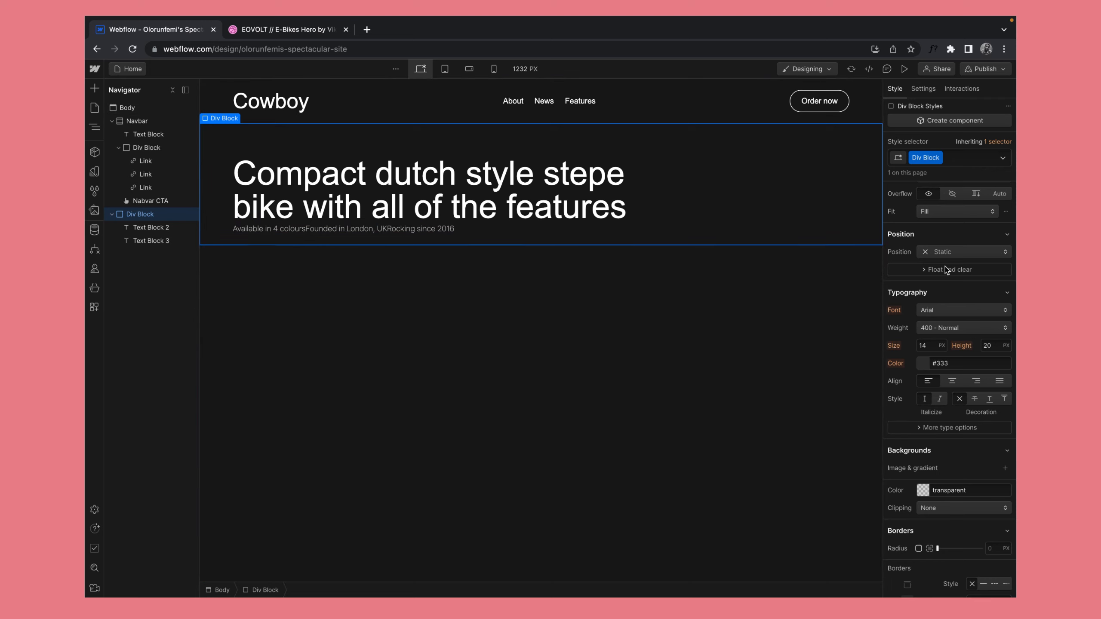
pyautogui.scroll(2, 944, 266)
pyautogui.scroll(3, 944, 266)
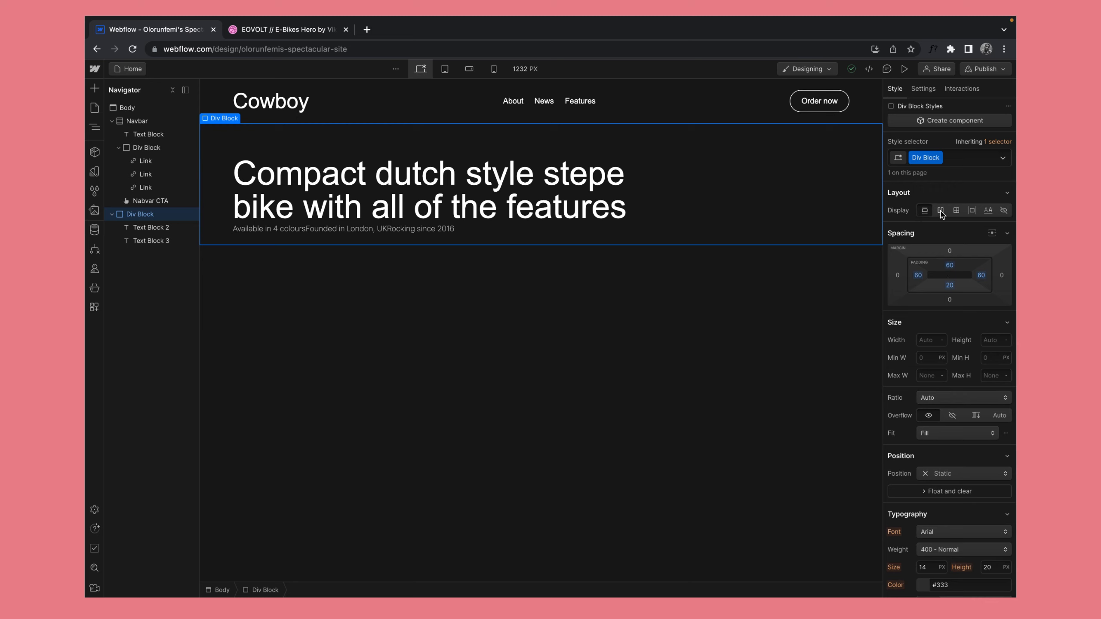
pyautogui.click(940, 210)
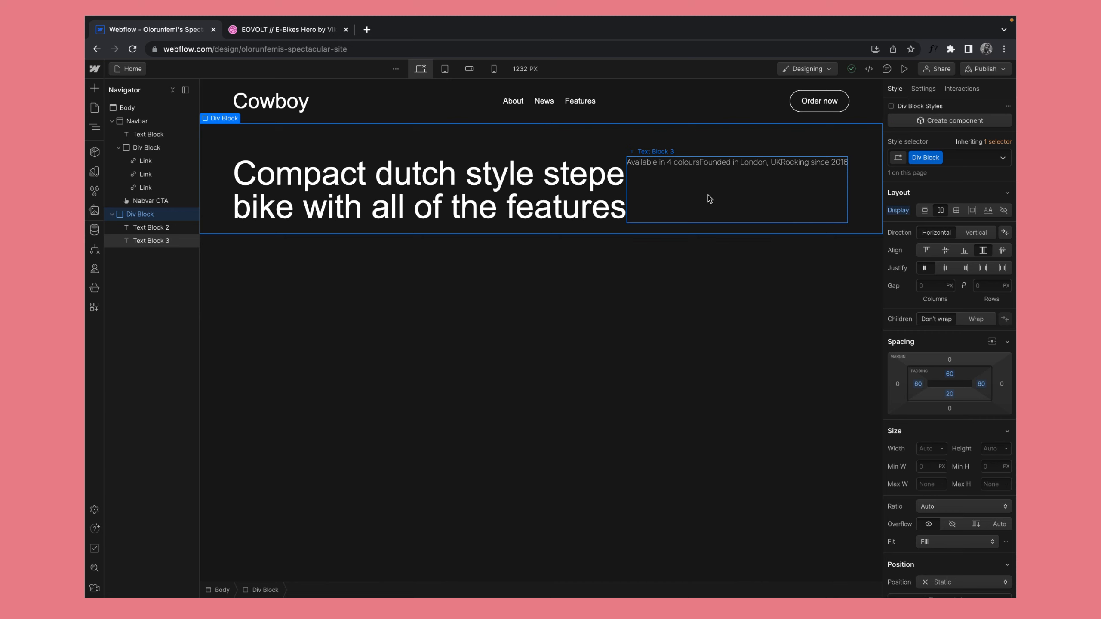
# - Split the supporting text into three lines with line breaks before "Founded" and before "UK"
pyautogui.click(705, 167)
pyautogui.doubleClick(703, 167)
pyautogui.click(700, 163)
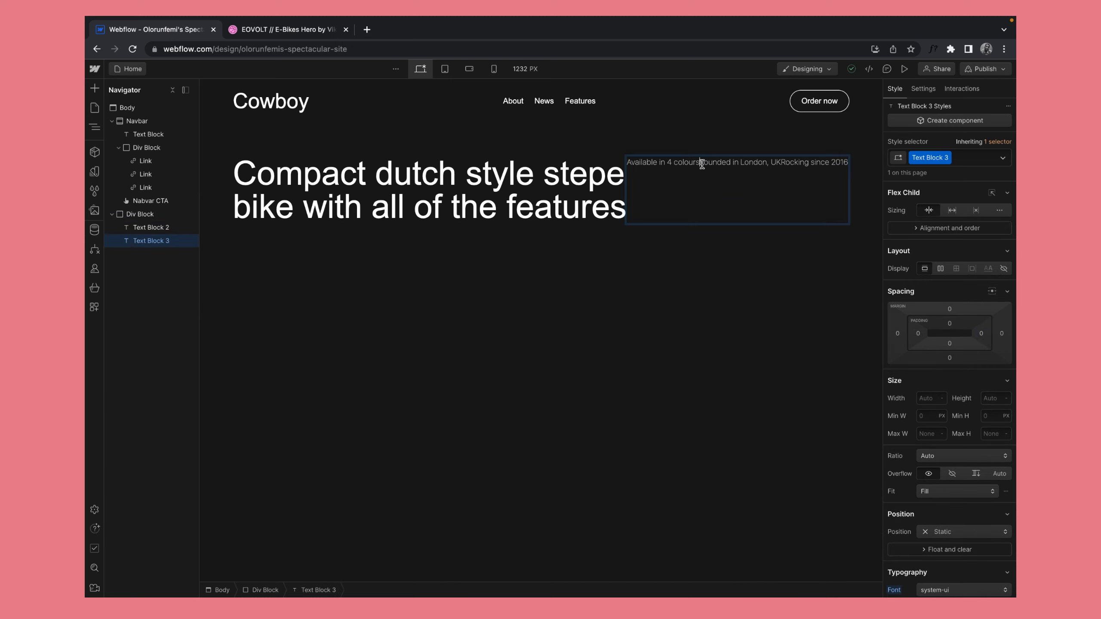
pyautogui.hotkey('shift', 'Return')
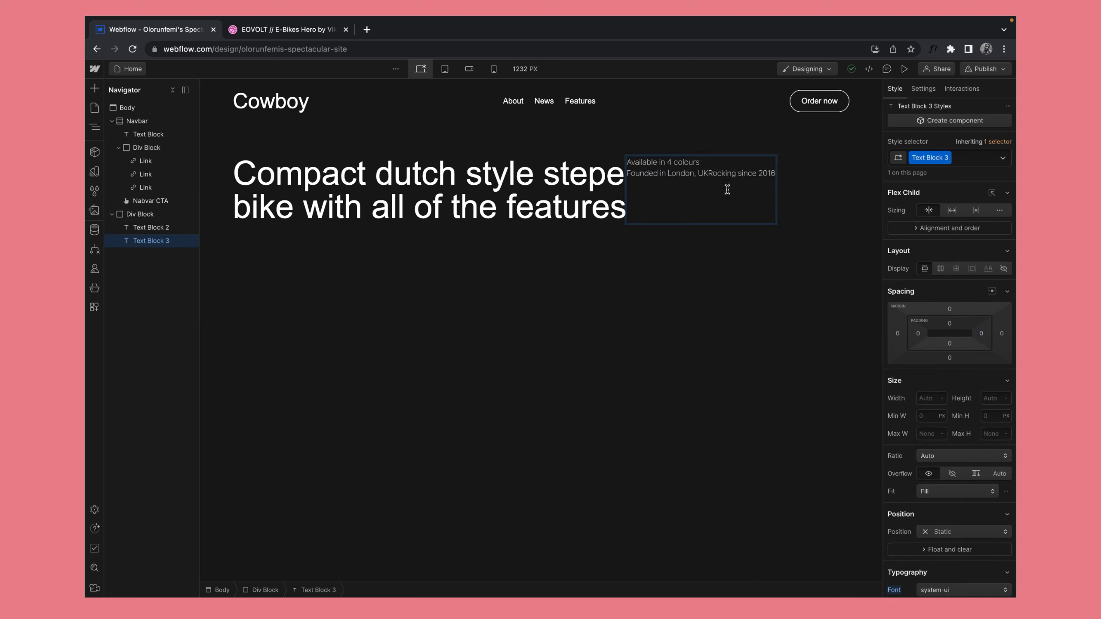
pyautogui.click(698, 174)
pyautogui.hotkey('shift', 'Return')
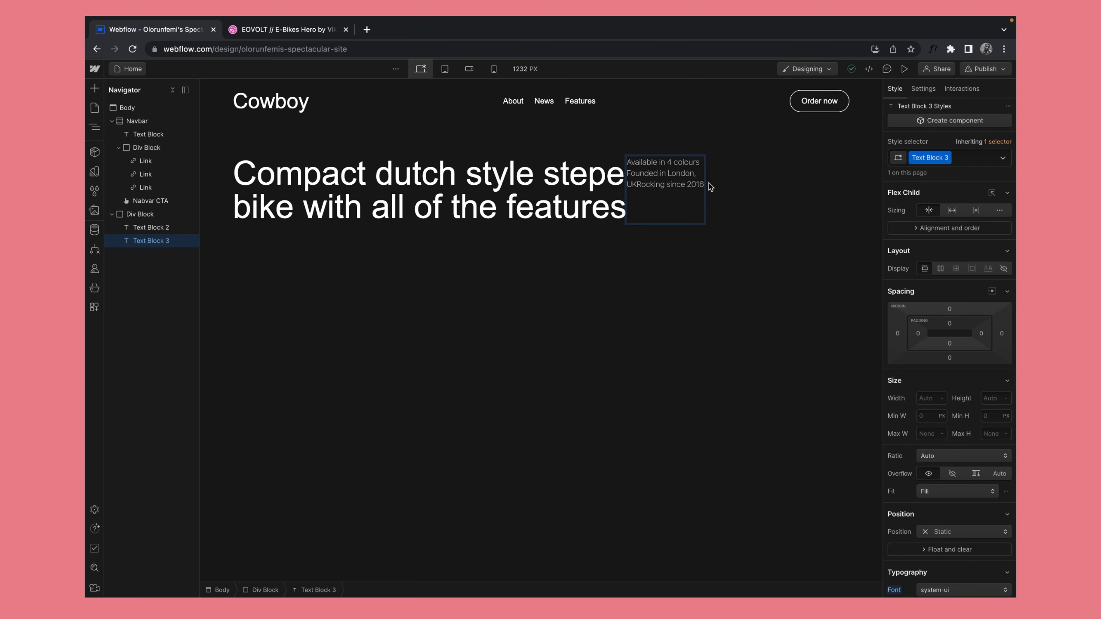
# - Justify the hero div block's children with space between and align them to the end
pyautogui.click(745, 205)
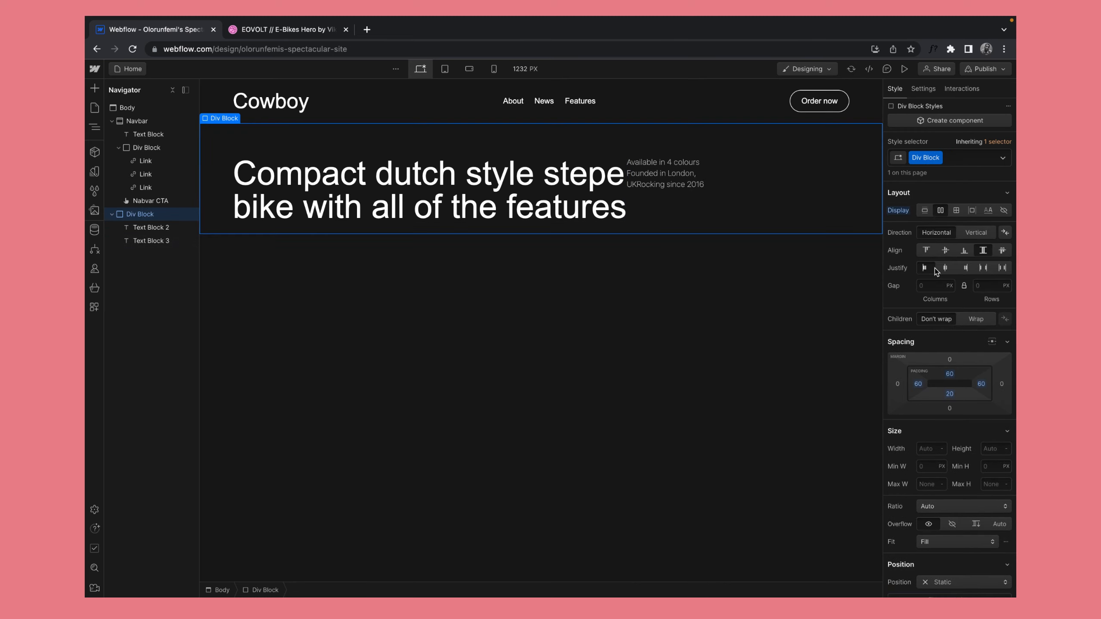
pyautogui.click(984, 271)
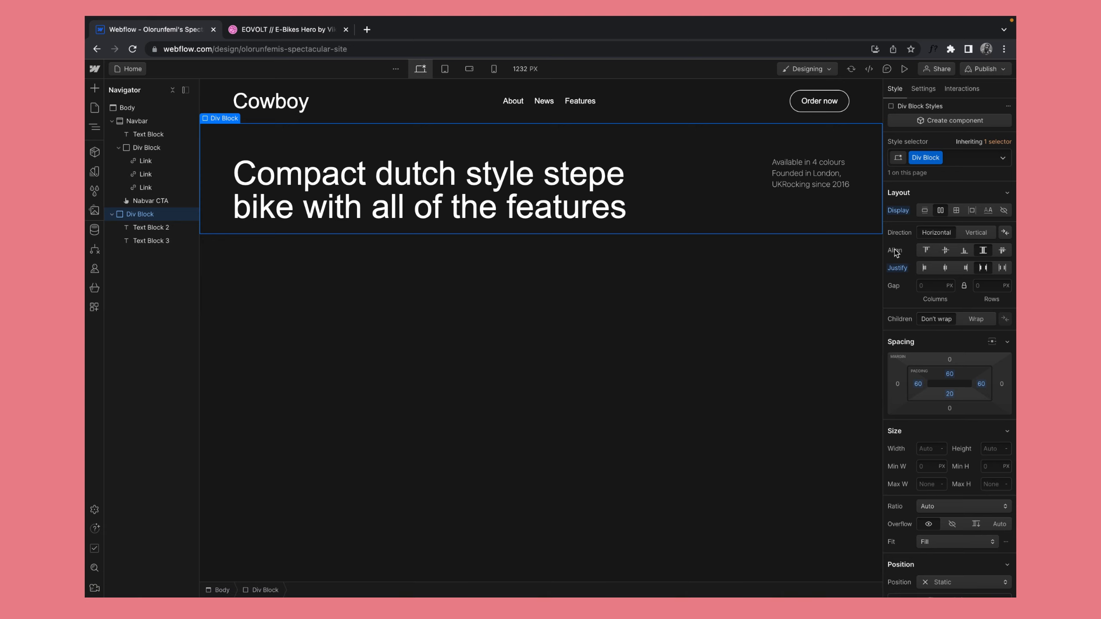
pyautogui.click(964, 251)
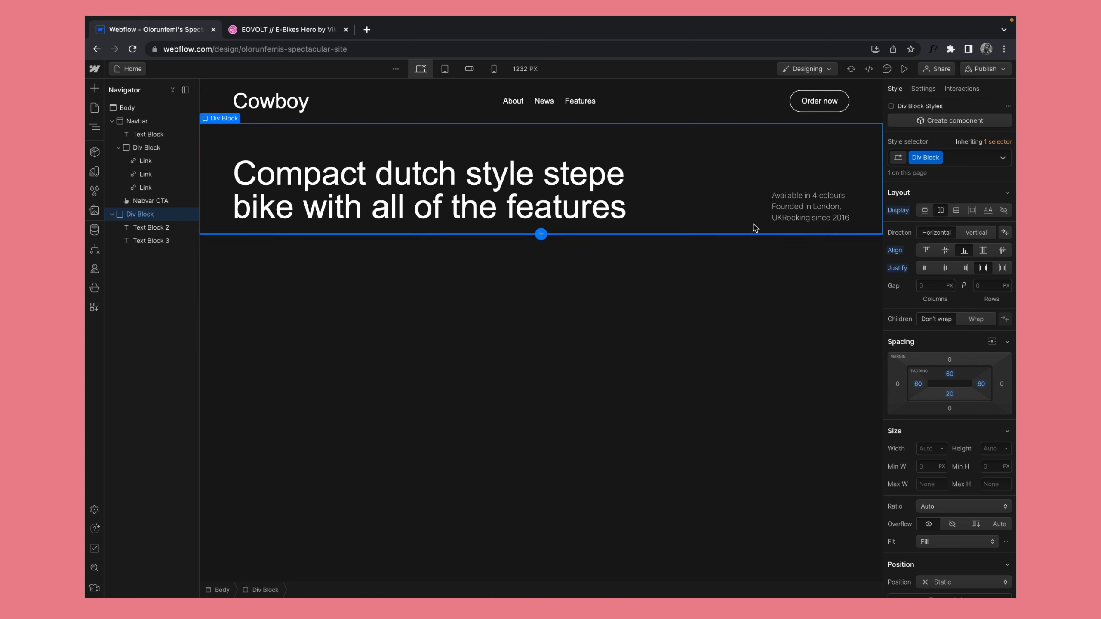
# - Switch to Figma to check the "PRE ORDER - $2300" button in the hero design, and return to Webflow
pyautogui.click(782, 261)
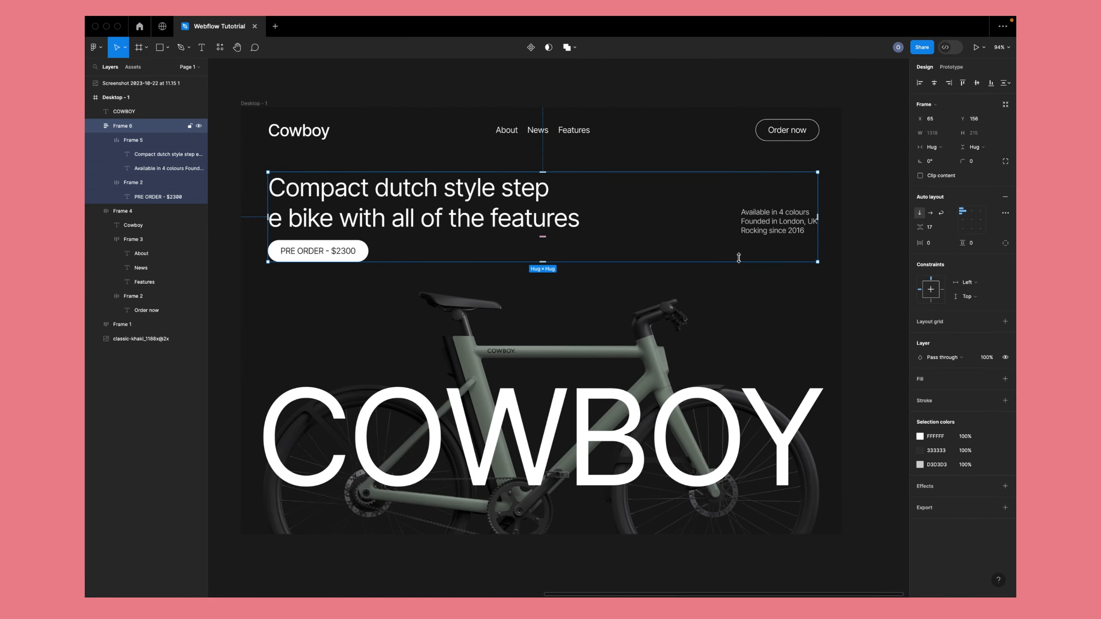
pyautogui.click(852, 268)
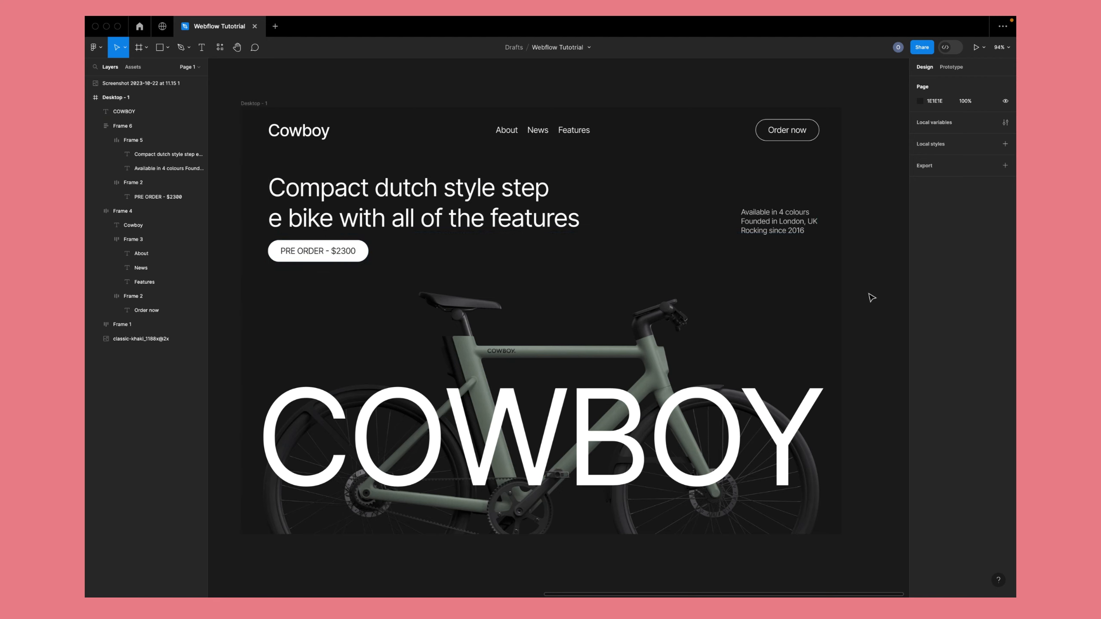
pyautogui.doubleClick(311, 252)
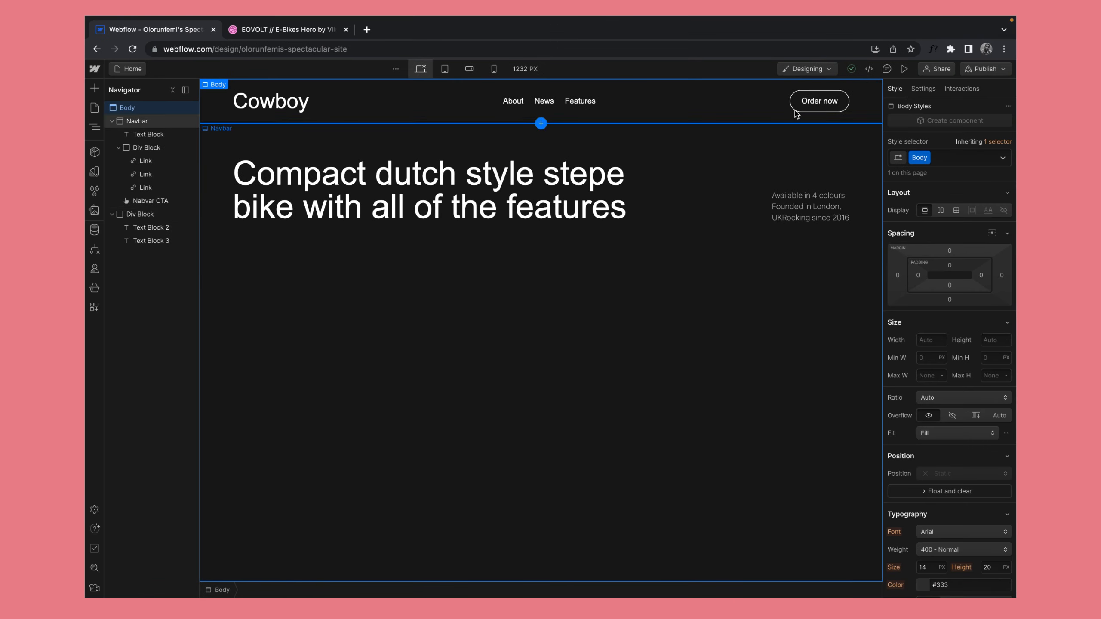
# - Copy the navbar's "Order now" button and paste it into a new Div Block added below the hero div
pyautogui.click(804, 109)
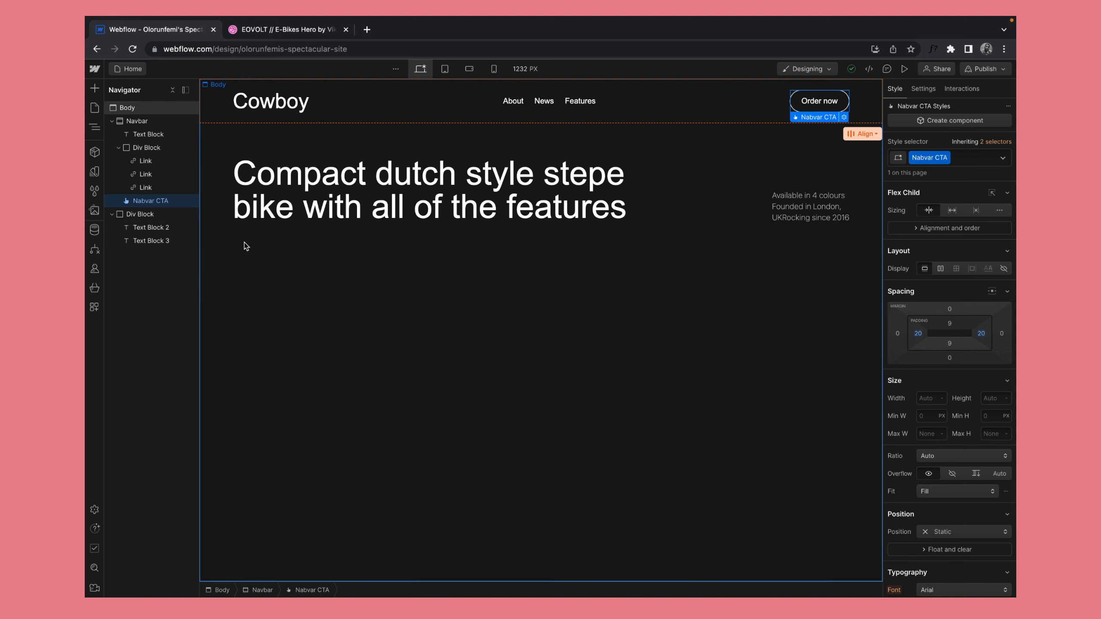
pyautogui.click(727, 203)
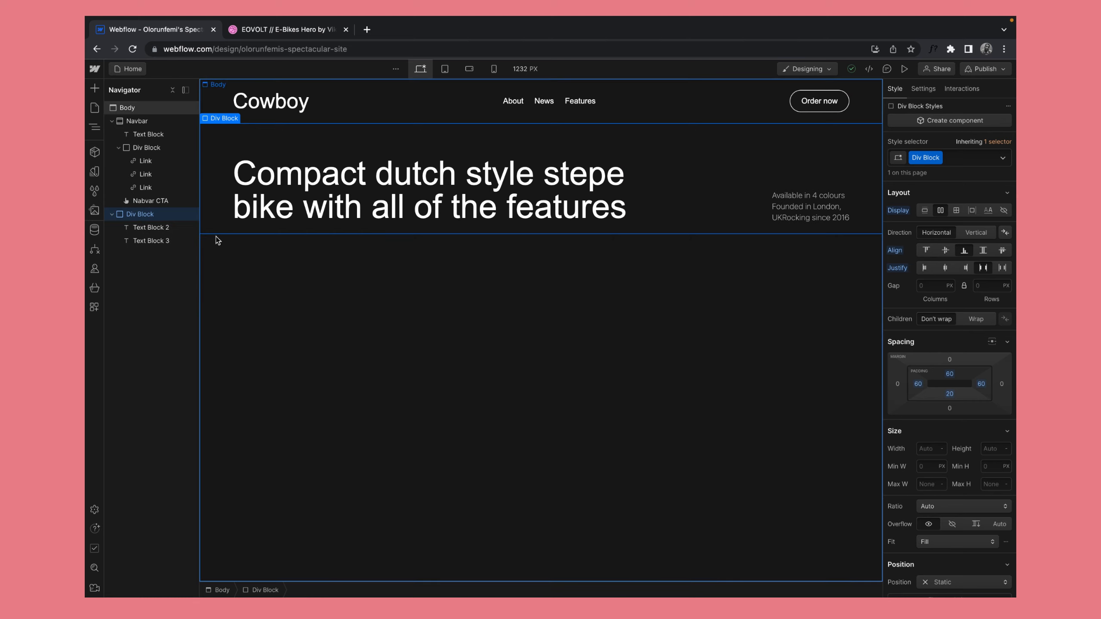
pyautogui.click(94, 89)
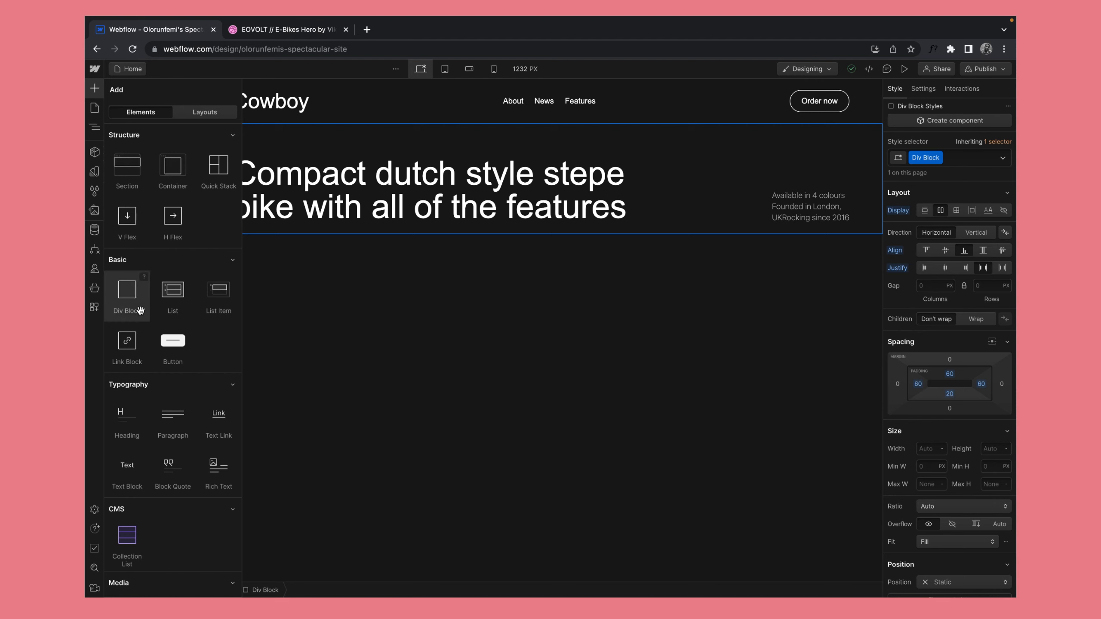
pyautogui.moveTo(127, 300); pyautogui.dragTo(441, 258)
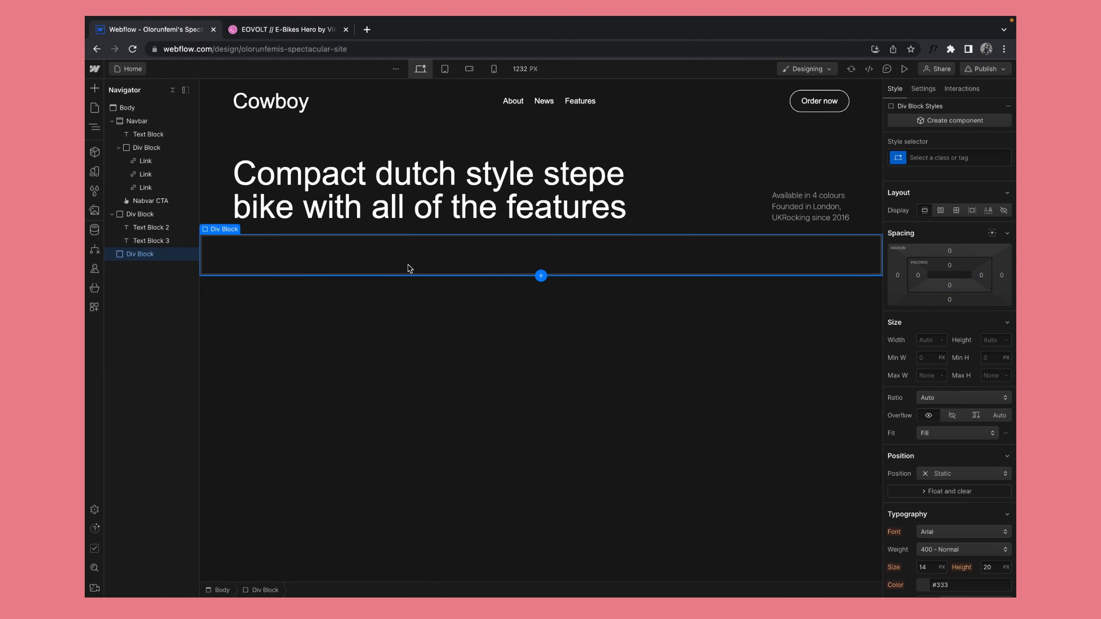
pyautogui.hotkey('ctrl', 'v')
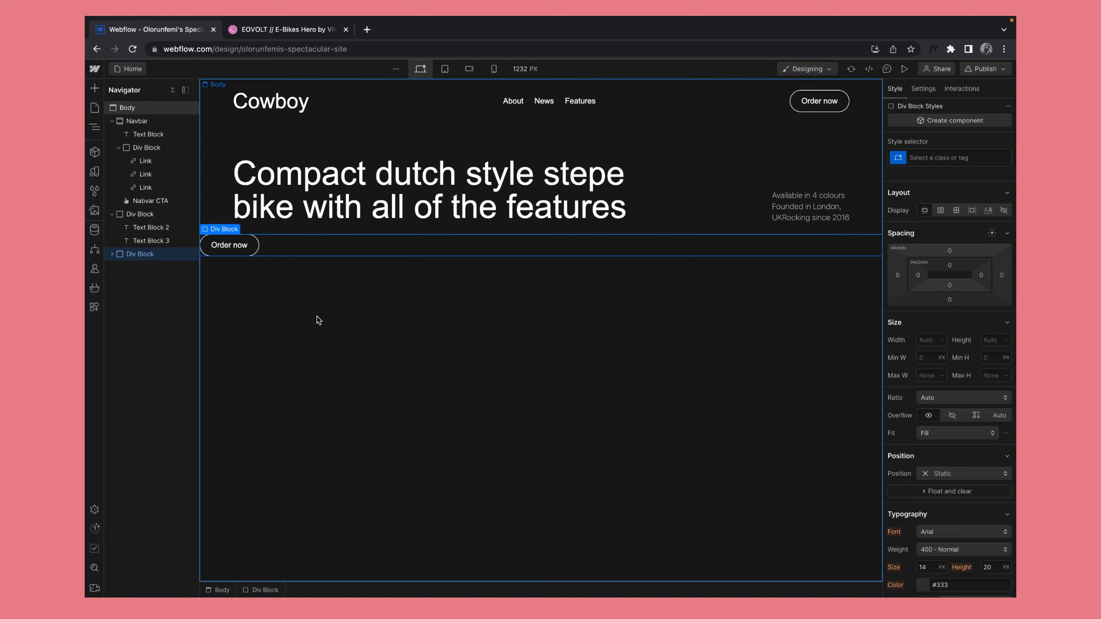
pyautogui.click(114, 254)
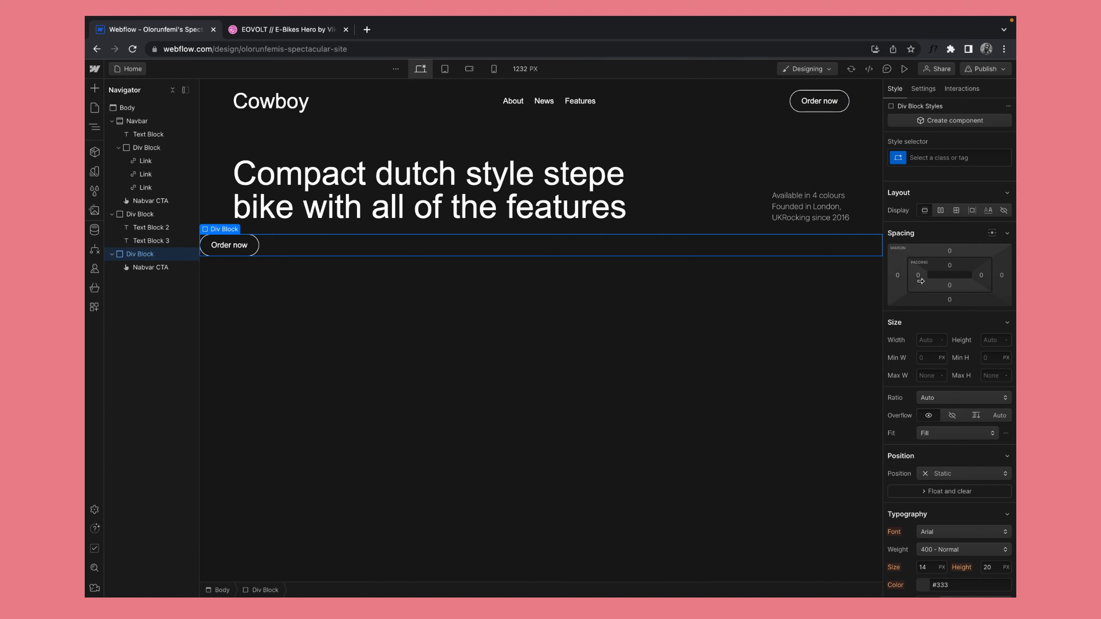
# - Set the left and right padding of the new button div to 60 px
pyautogui.click(918, 276)
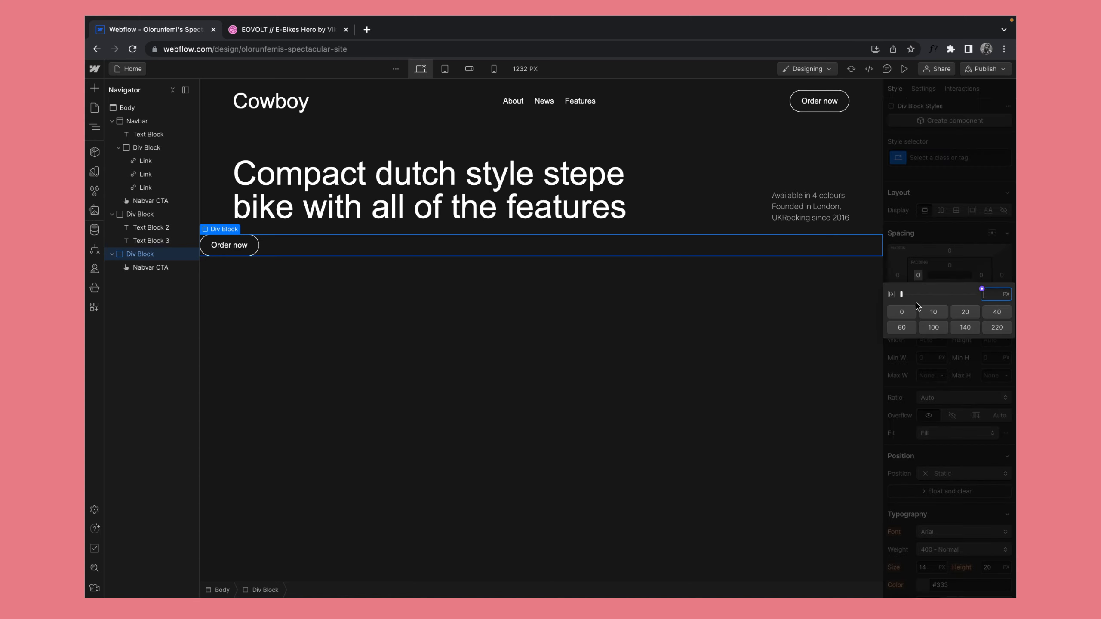
pyautogui.click(902, 326)
pyautogui.click(980, 275)
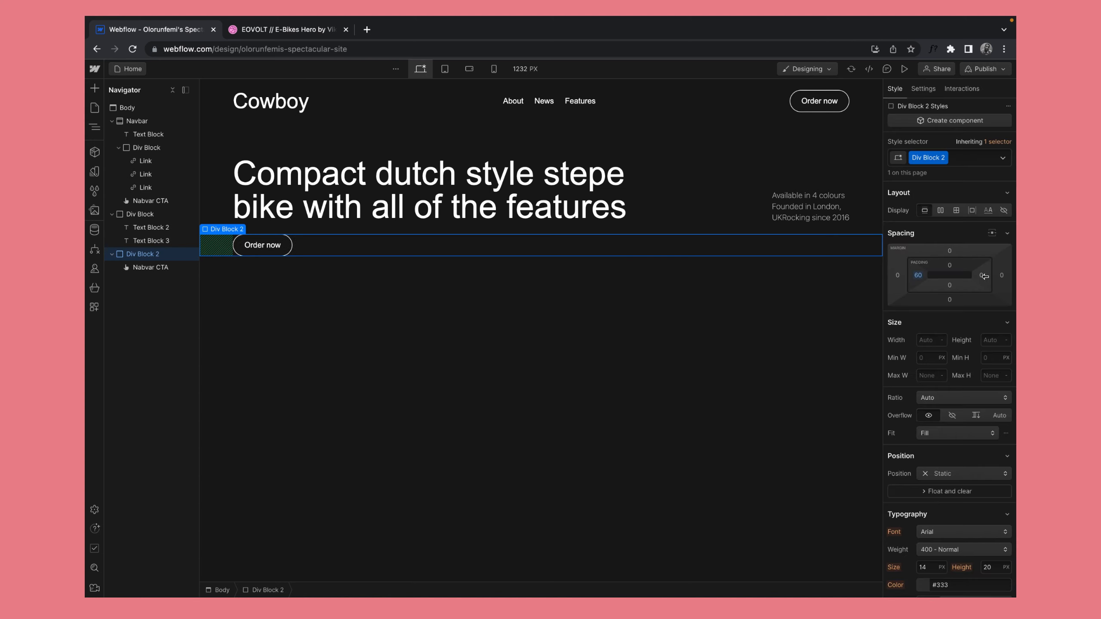
pyautogui.click(982, 276)
pyautogui.click(906, 329)
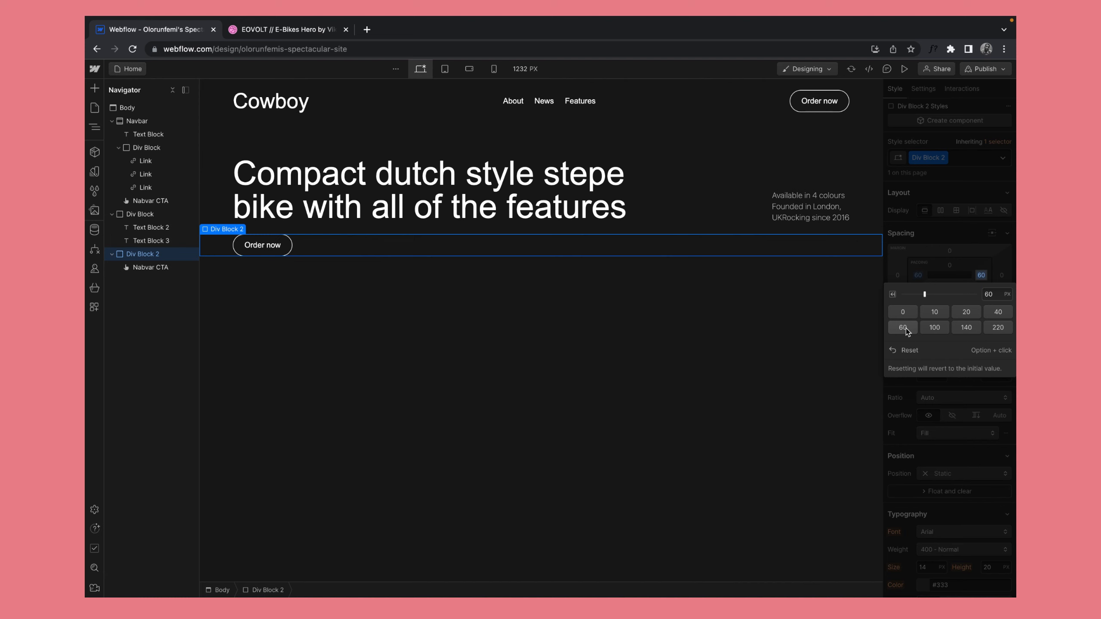
pyautogui.click(736, 322)
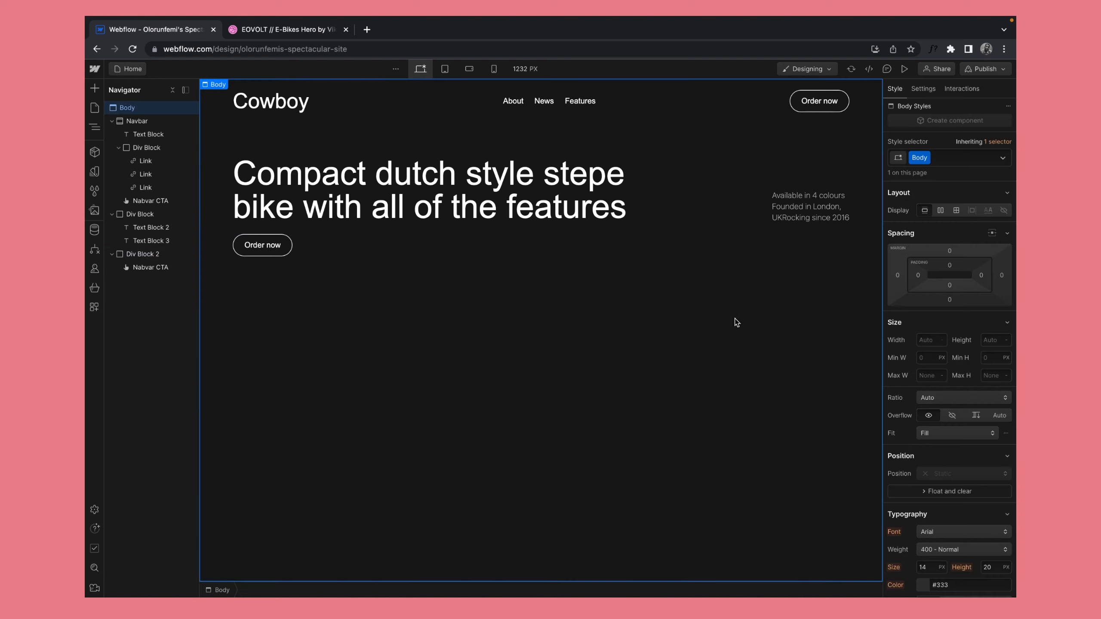
# - Try a white background on the hero button's shared Nabvar CTA class, and undo the change
pyautogui.click(267, 245)
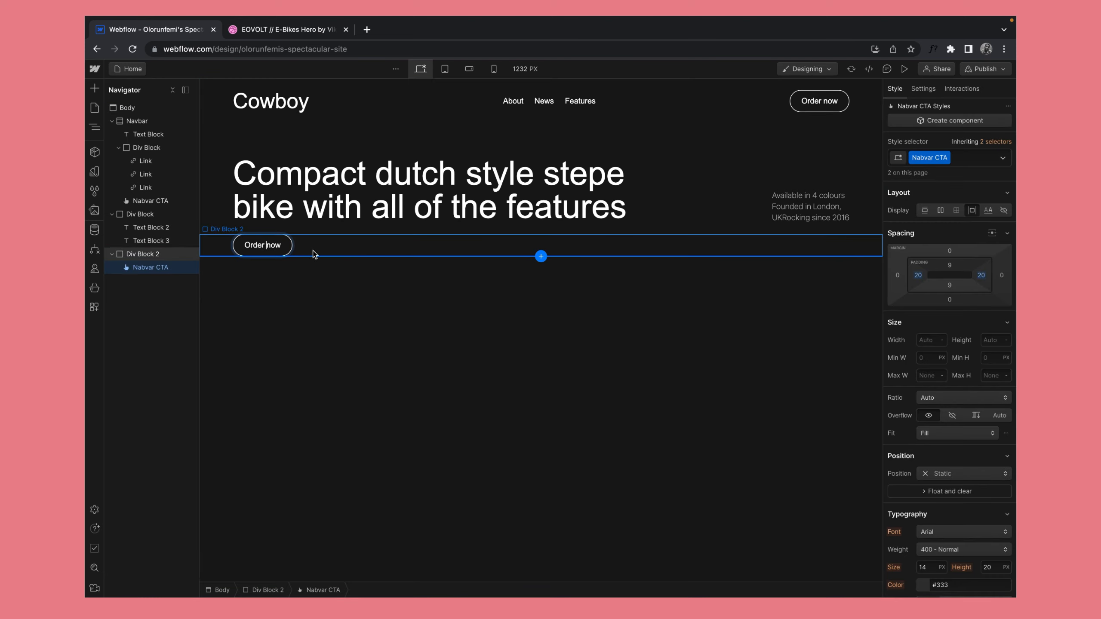
pyautogui.press('Escape')
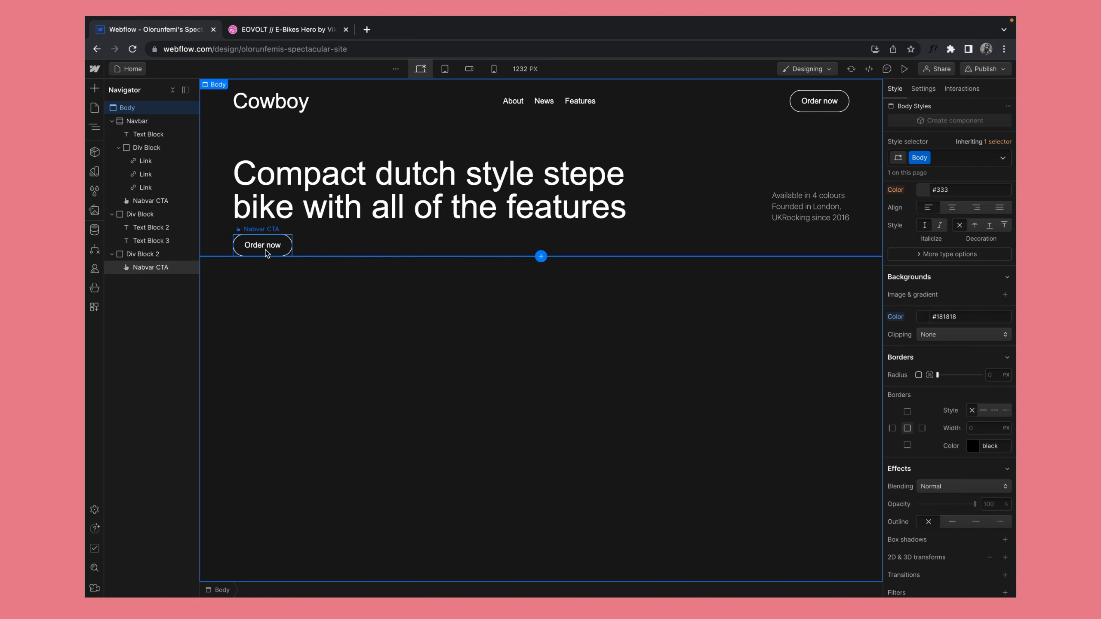
pyautogui.click(261, 252)
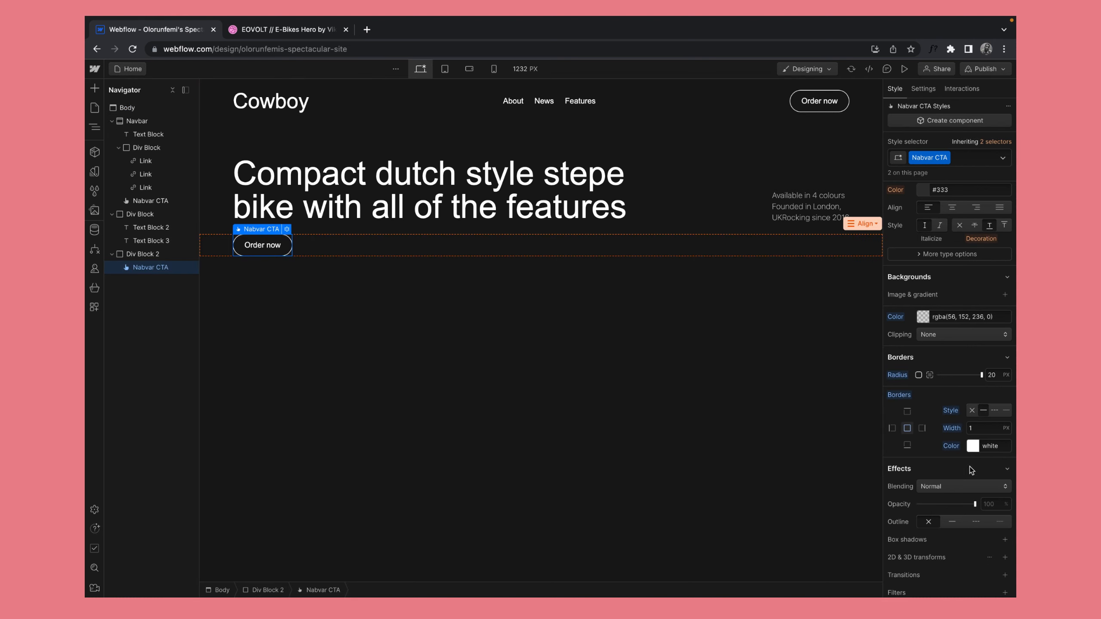
pyautogui.scroll(3, 971, 468)
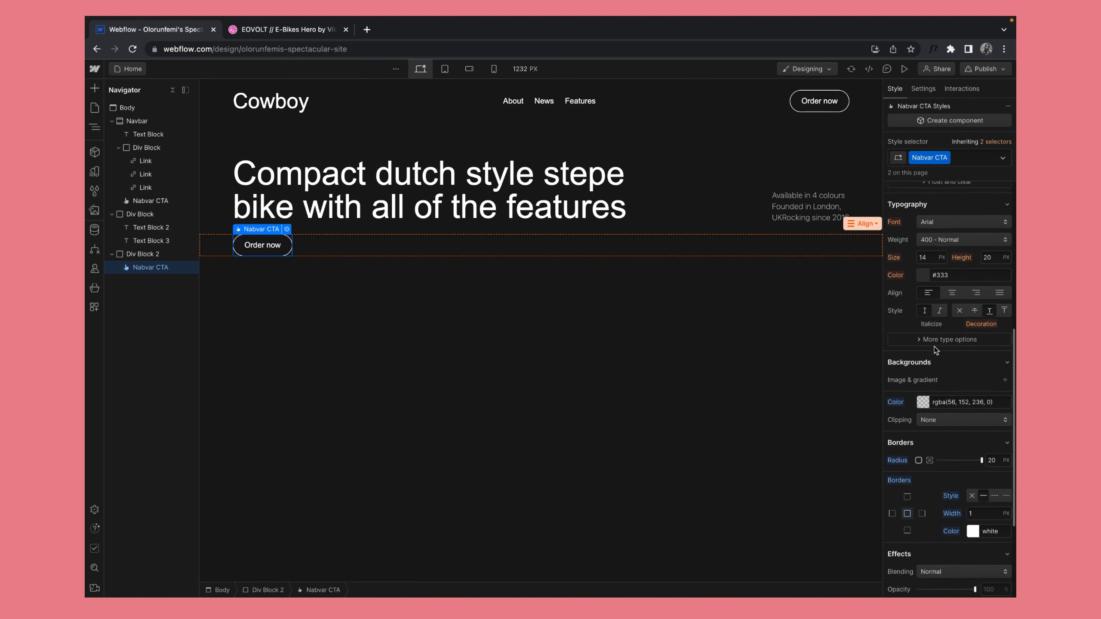
pyautogui.scroll(1, 935, 360)
pyautogui.click(925, 422)
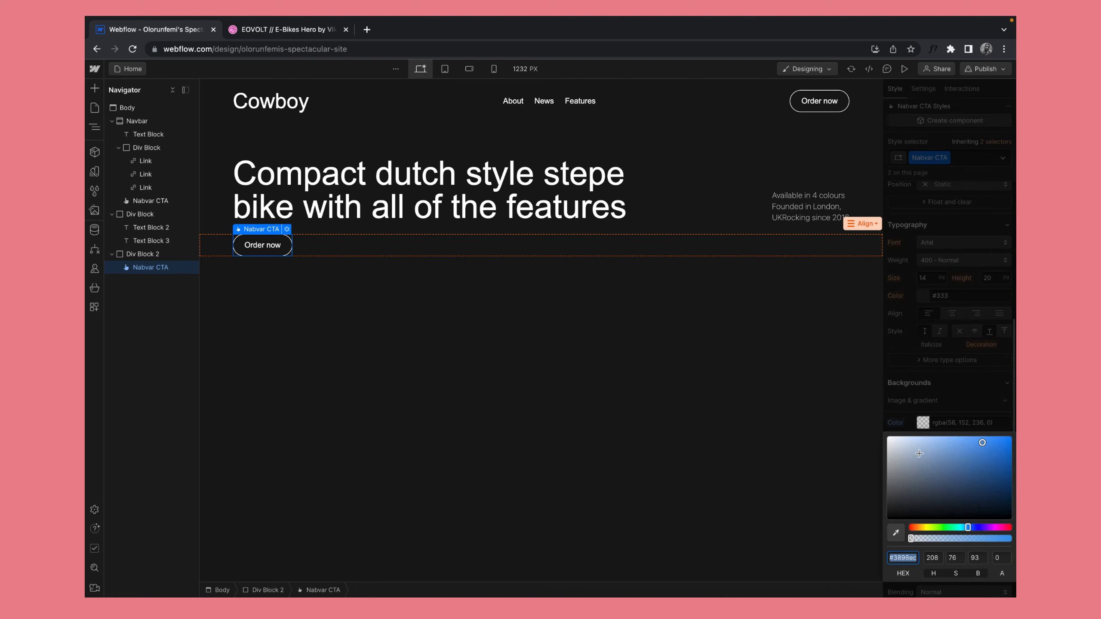
pyautogui.moveTo(919, 454); pyautogui.dragTo(872, 432)
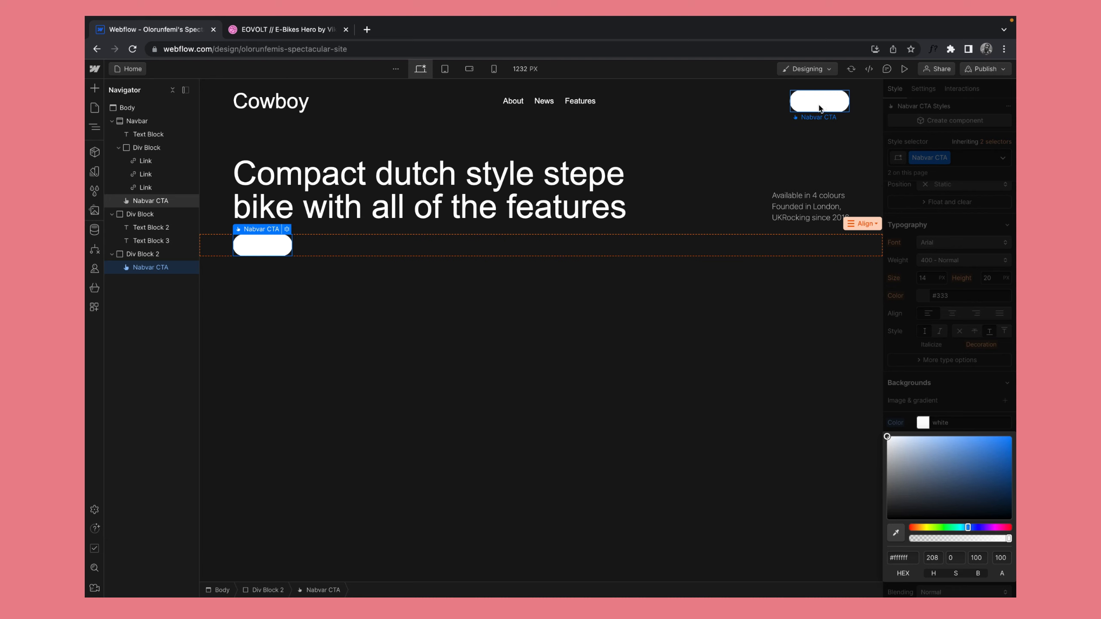
pyautogui.click(931, 361)
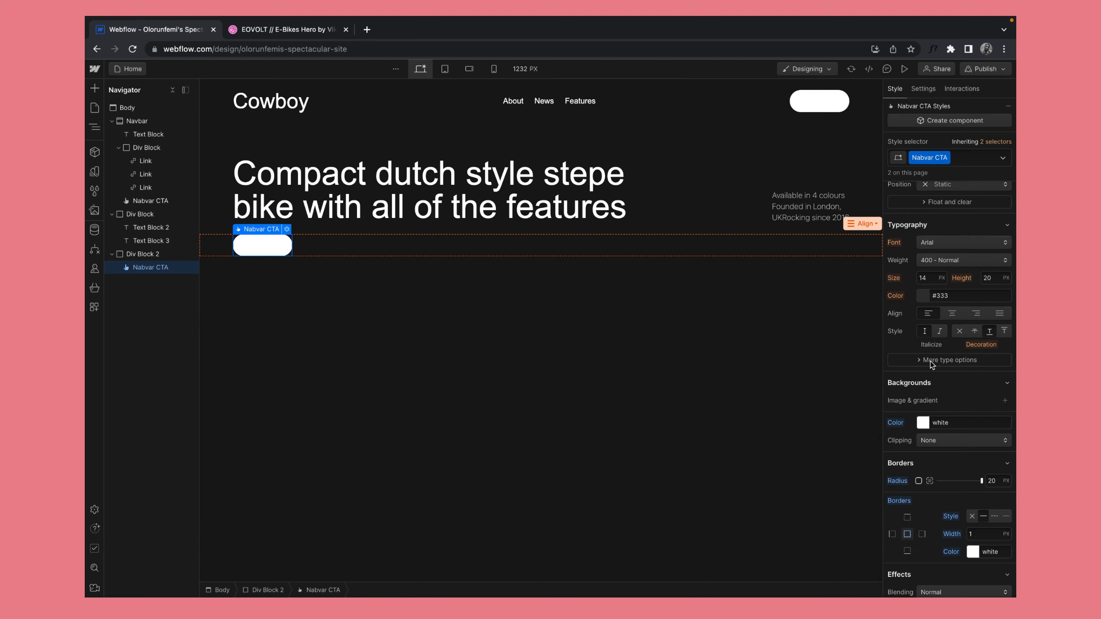
pyautogui.click(835, 101)
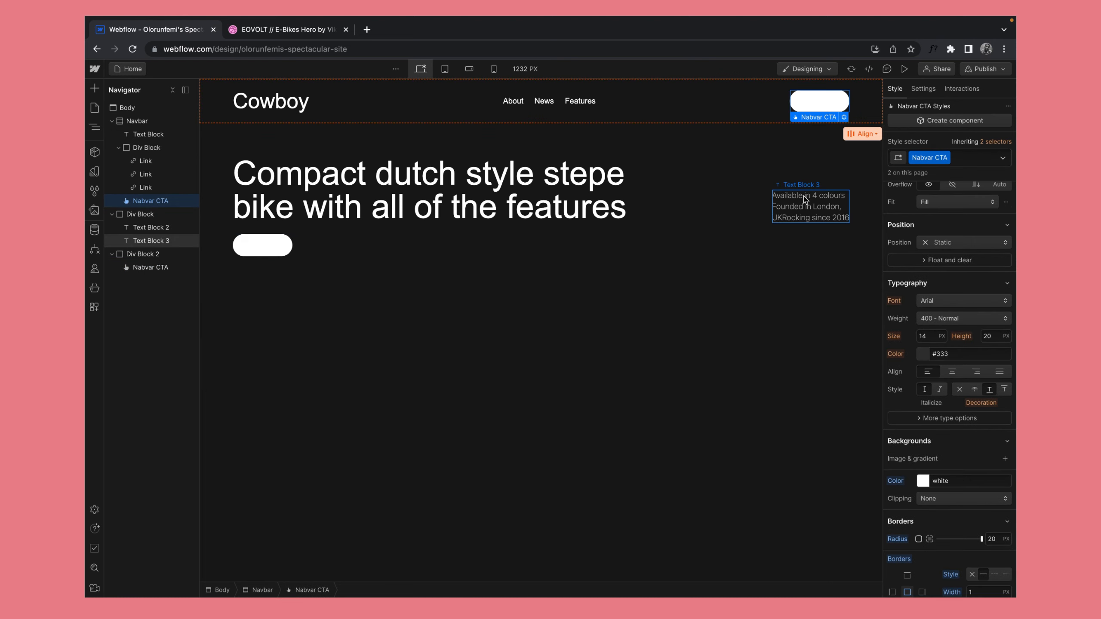
pyautogui.press('super+z')
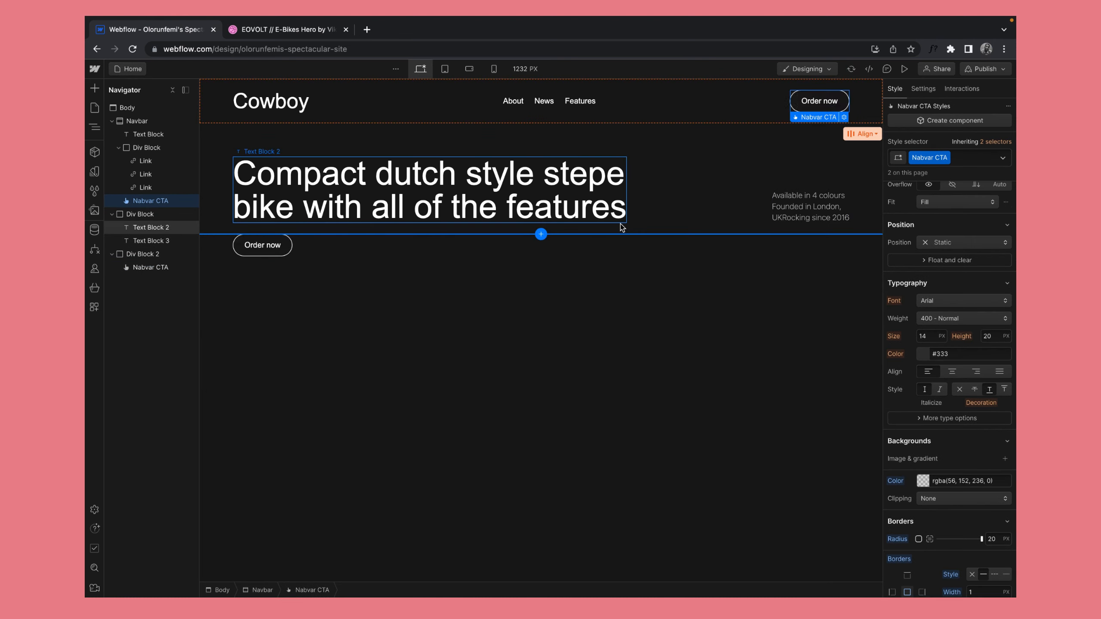
# - Add the combo class order-btn to the hero button and set its background color to #2b5274
pyautogui.click(276, 251)
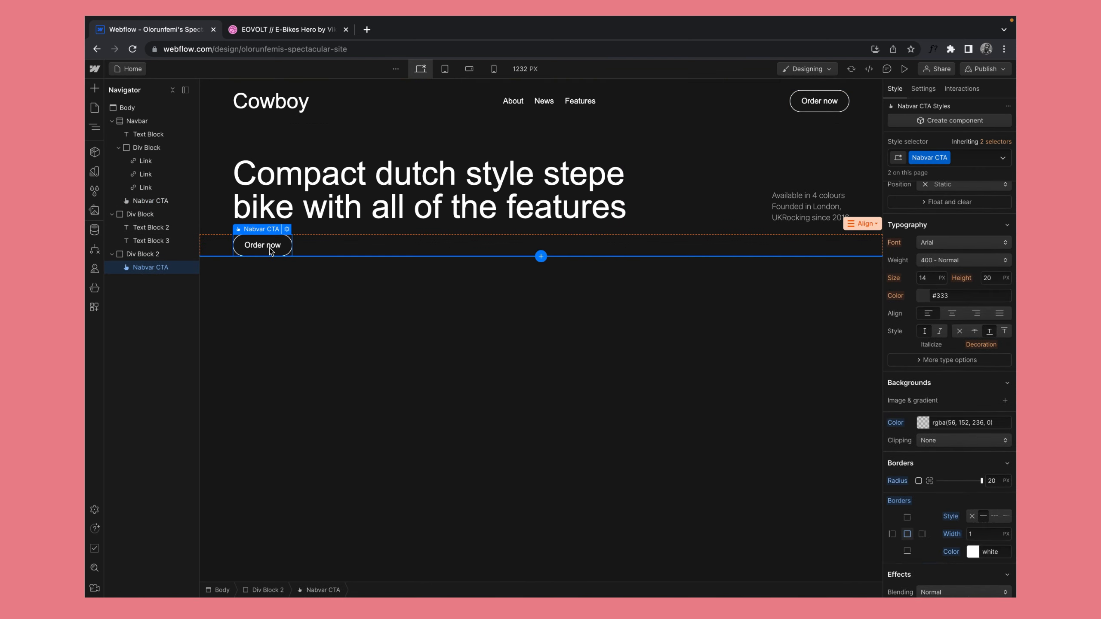
pyautogui.click(961, 159)
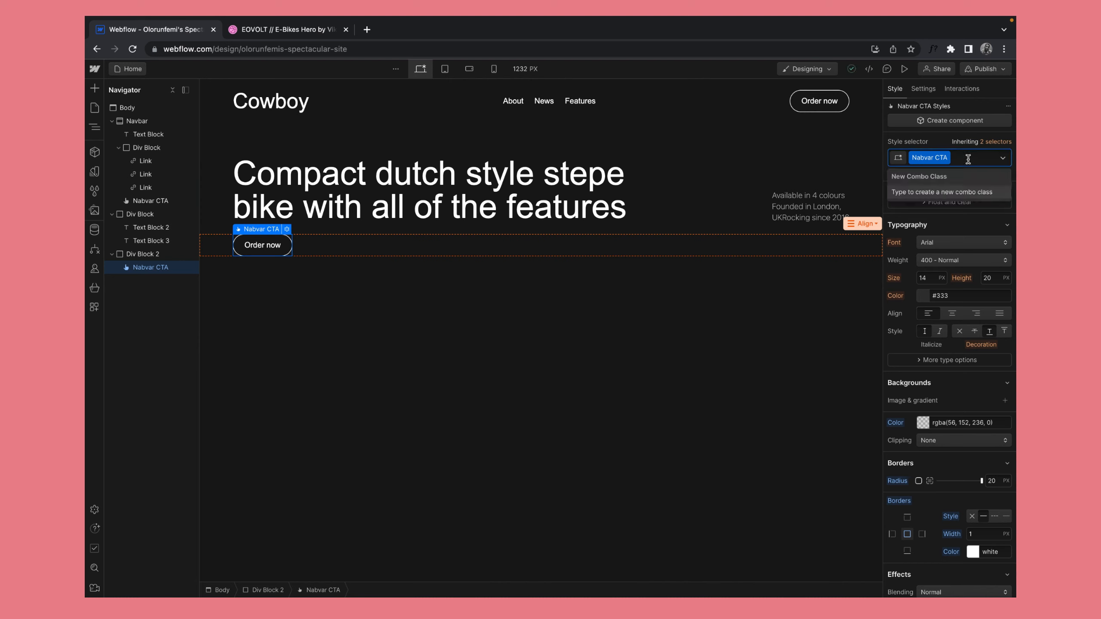
pyautogui.write('order-btn')
pyautogui.press('Return')
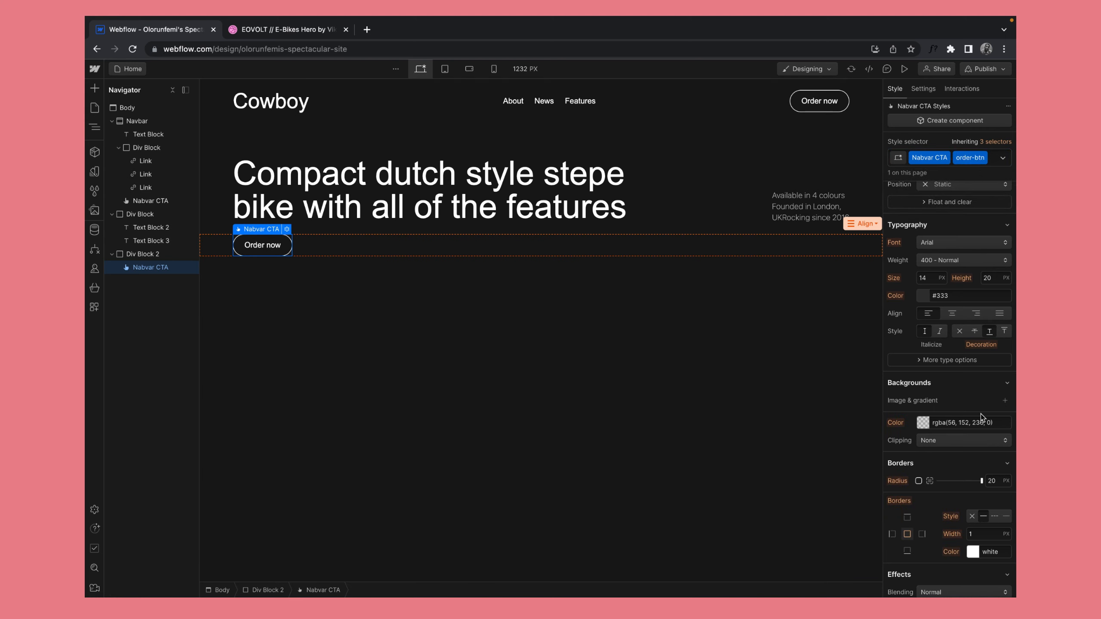
pyautogui.click(924, 427)
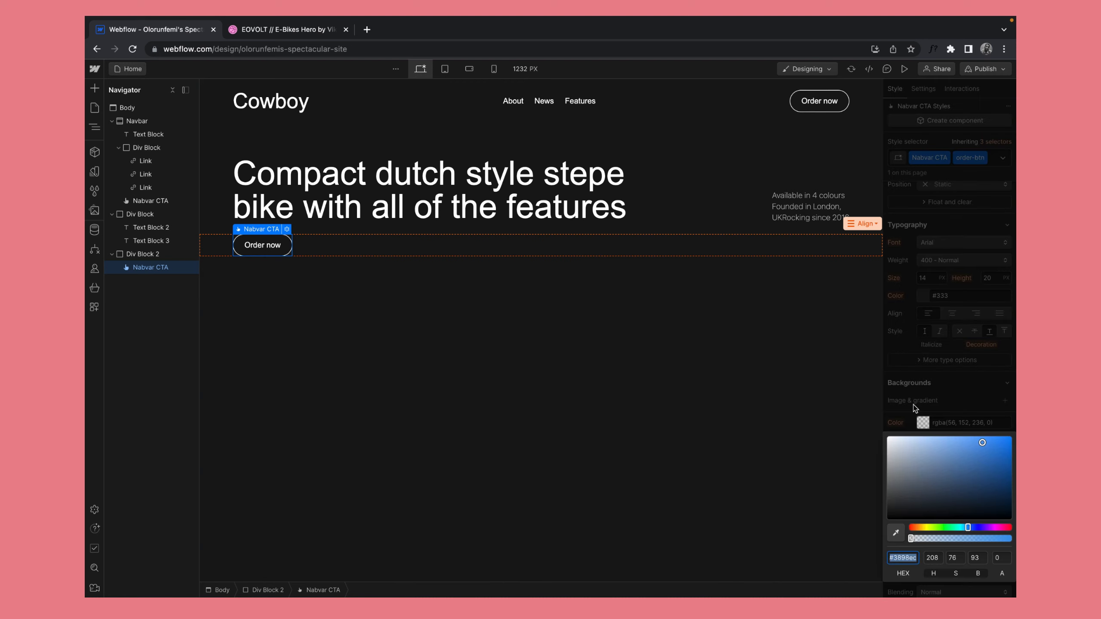
pyautogui.moveTo(926, 469); pyautogui.dragTo(966, 482)
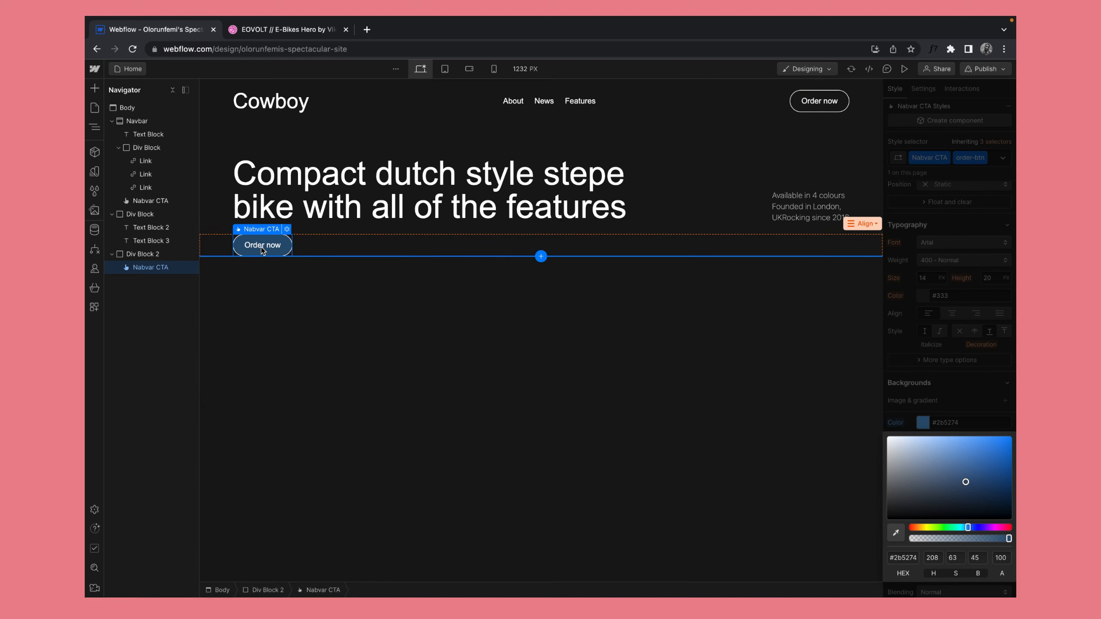
# - Switch to Figma to check the pre-order text's fill and the Desktop - 1 frame's 181818 fill, and return to Webflow
pyautogui.hotkey('ctrl', 'Left')
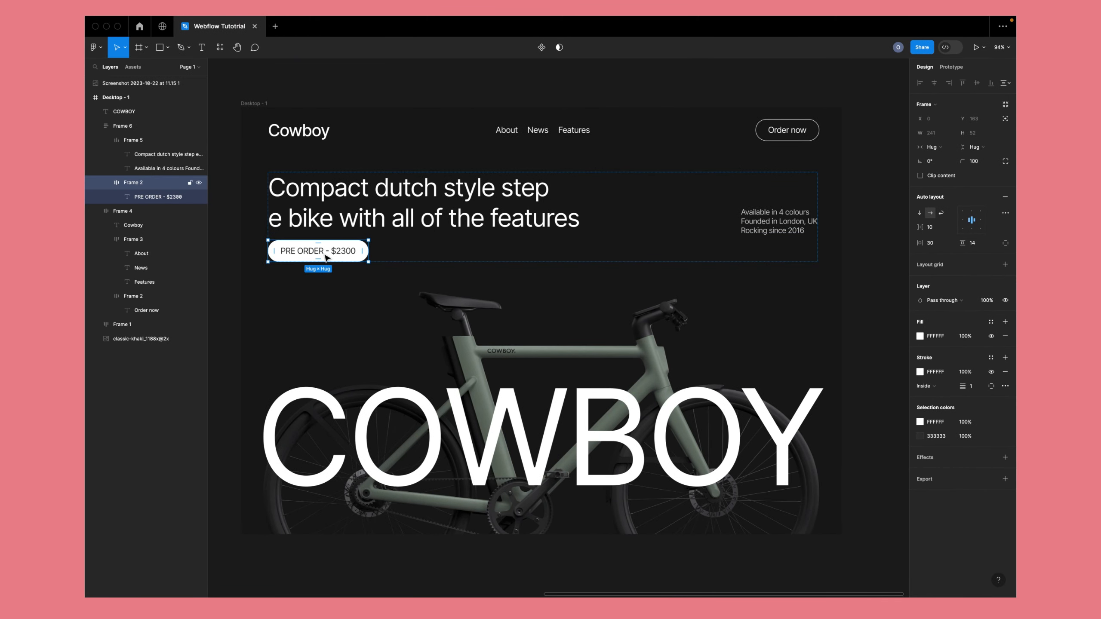
pyautogui.doubleClick(325, 255)
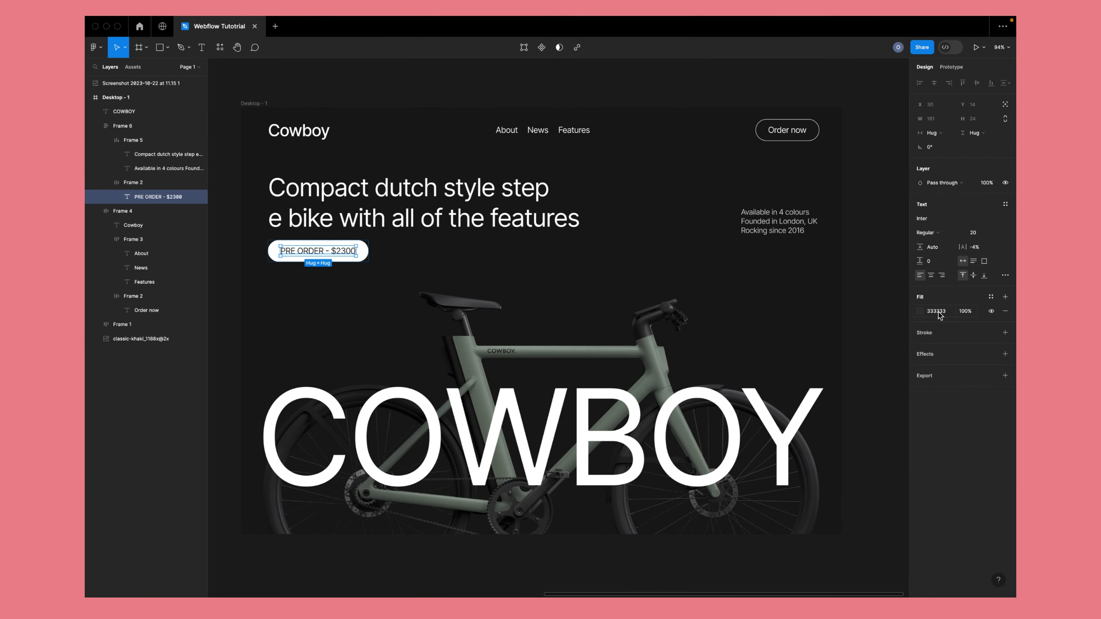
pyautogui.click(265, 103)
pyautogui.click(935, 274)
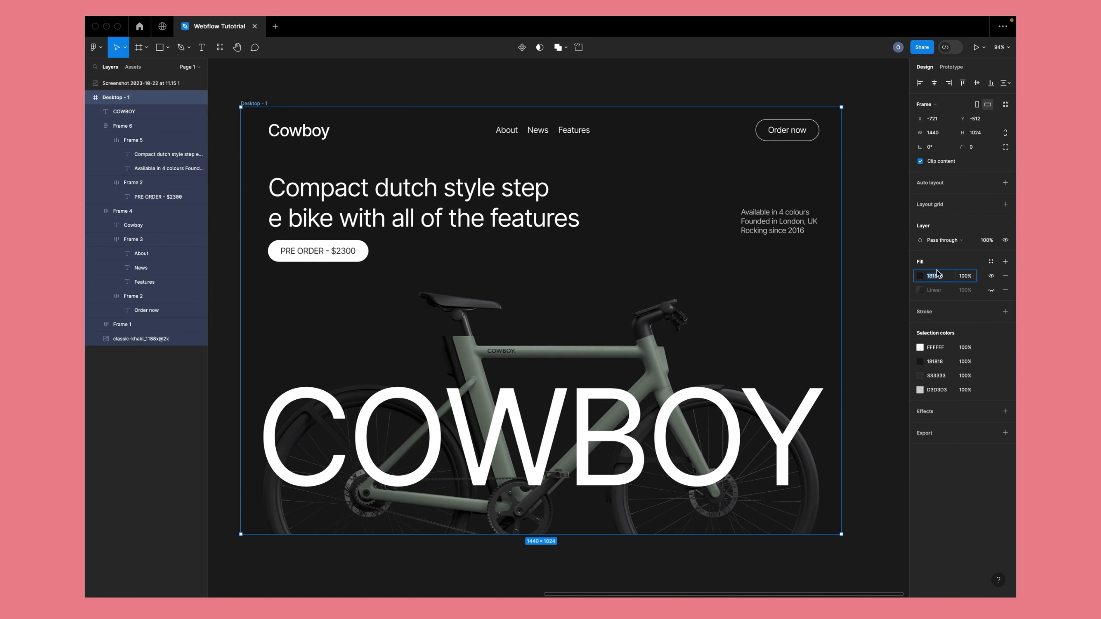
pyautogui.hotkey('ctrl', 'Right')
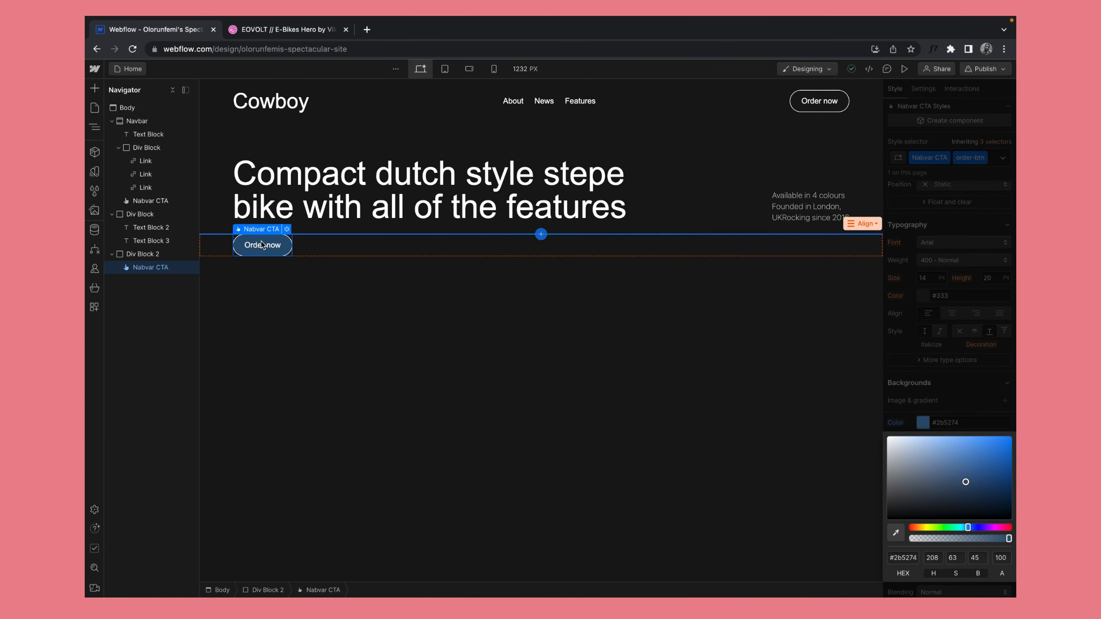
# - Set the hero button's text color to #181818
pyautogui.doubleClick(262, 244)
pyautogui.tripleClick(273, 245)
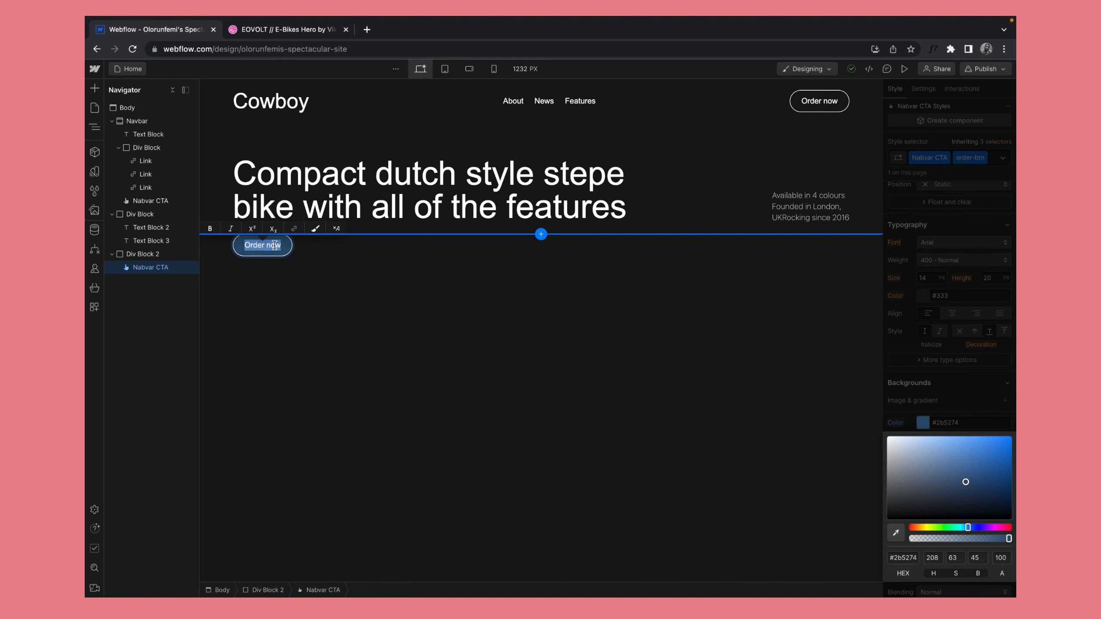
pyautogui.click(960, 383)
pyautogui.scroll(2, 960, 384)
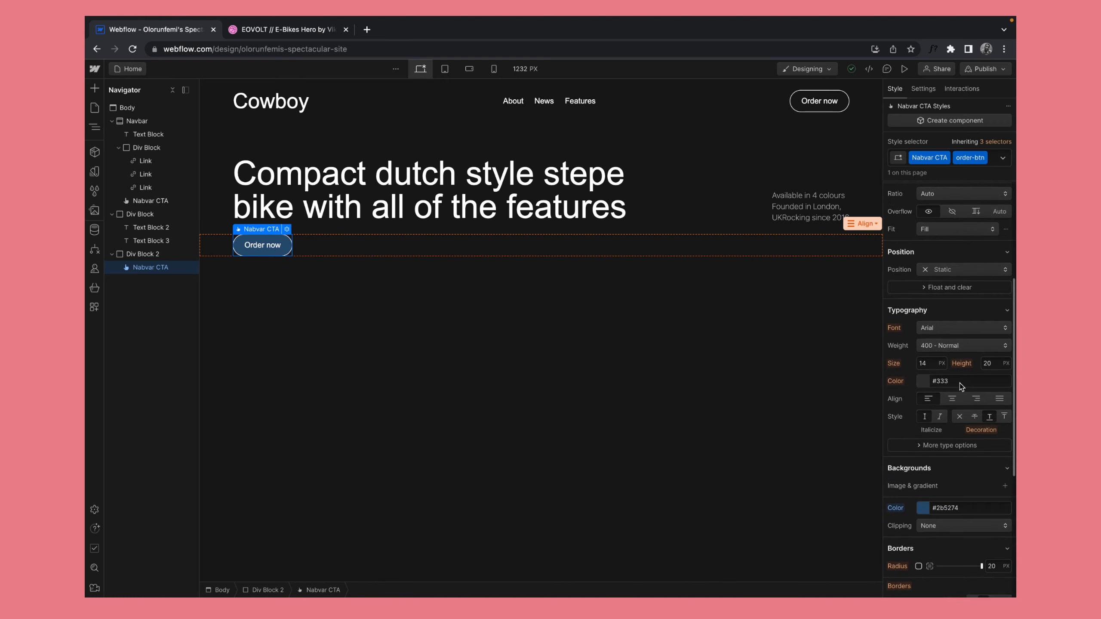
pyautogui.click(924, 381)
pyautogui.write('181818')
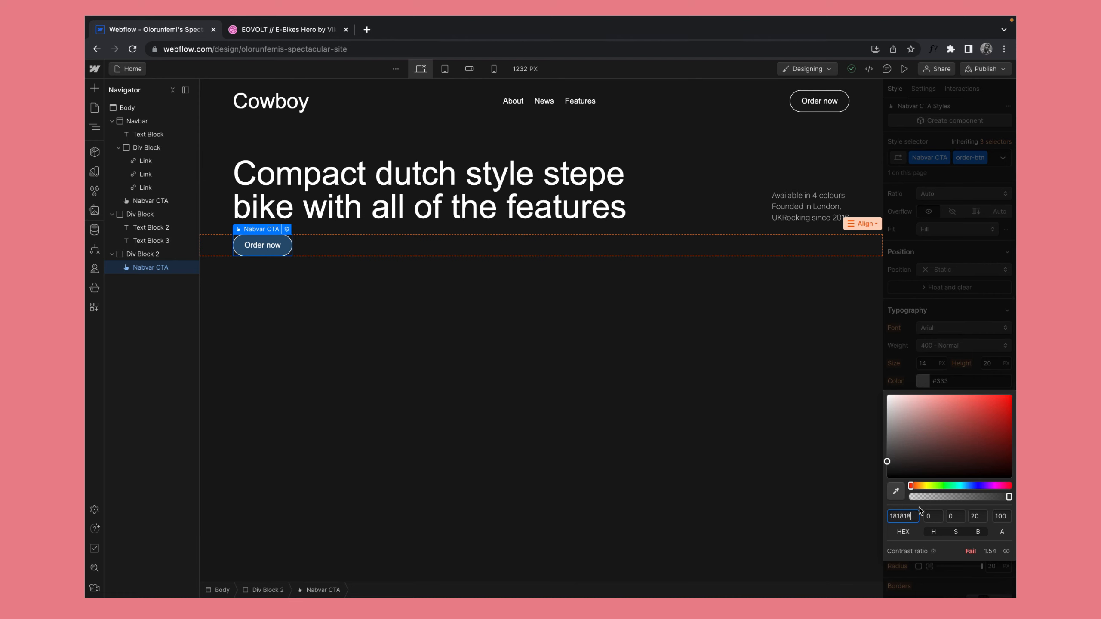
pyautogui.click(720, 455)
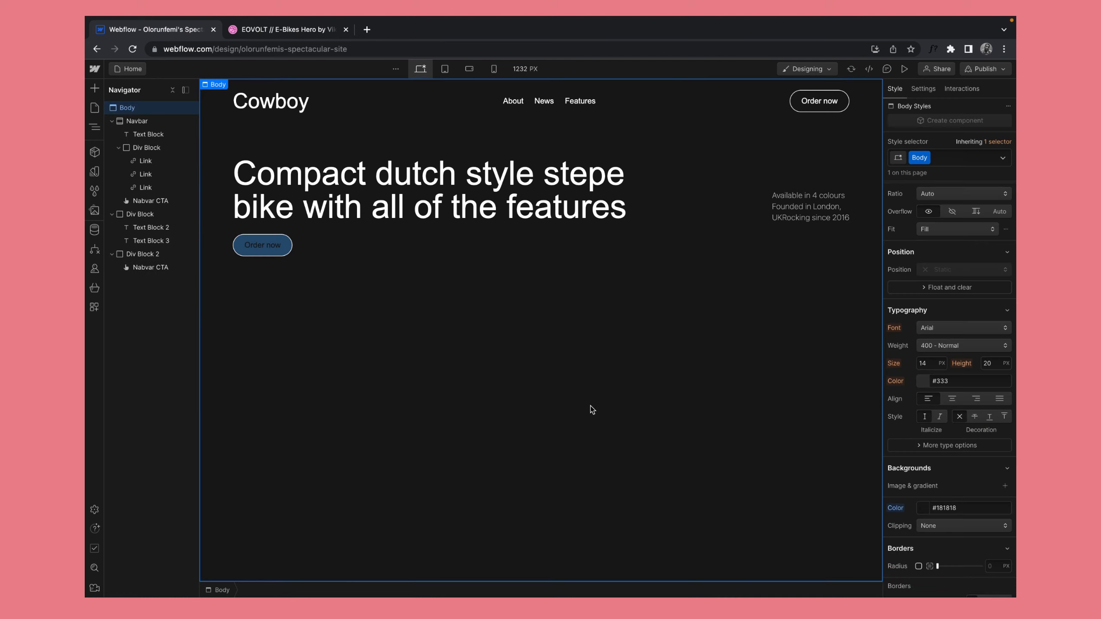
# - Change the hero button's background color to white
pyautogui.click(266, 237)
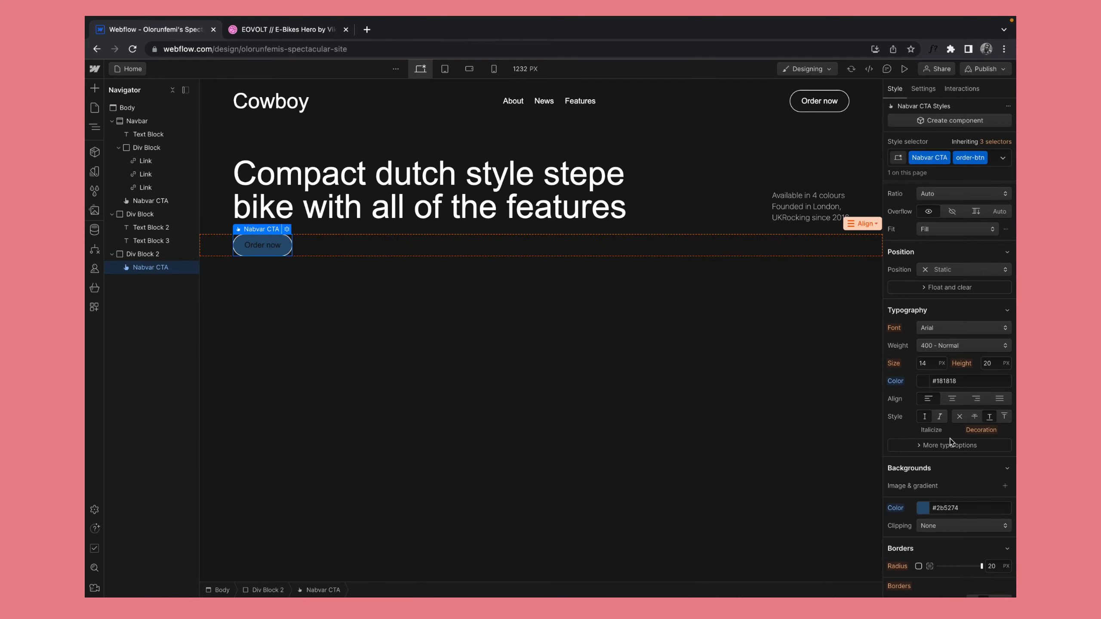
pyautogui.scroll(-2, 913, 485)
pyautogui.click(923, 432)
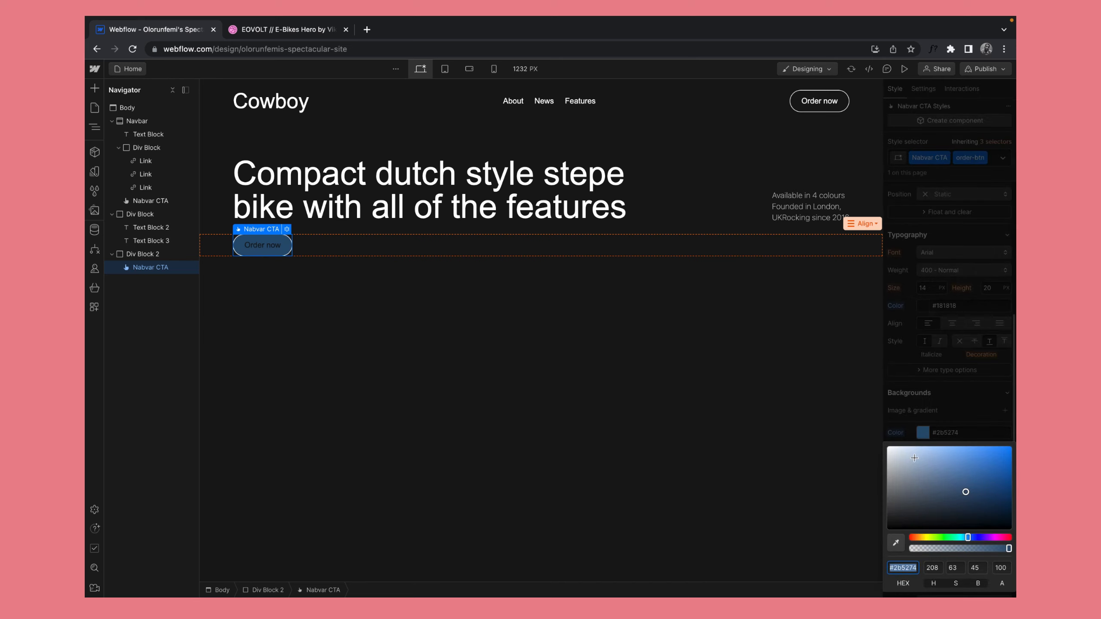
pyautogui.click(906, 464)
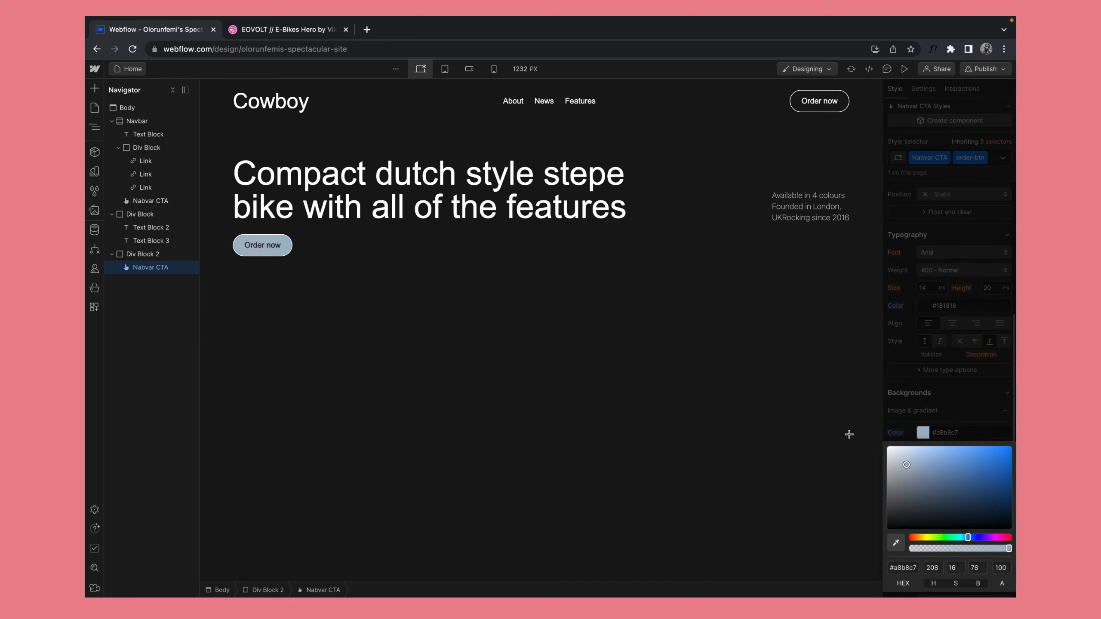
pyautogui.click(652, 349)
# - Switch to Figma, copy the "PRE ORDER - $2300" button text, and return to Webflow
pyautogui.hotkey('ctrl', 'Left')
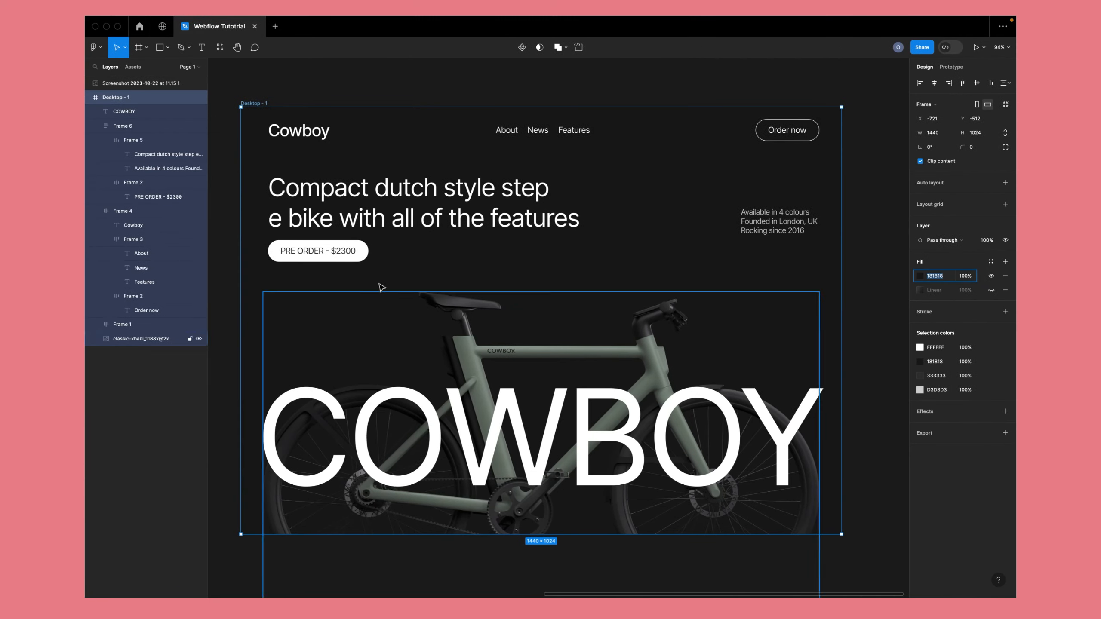
pyautogui.doubleClick(339, 253)
pyautogui.doubleClick(340, 253)
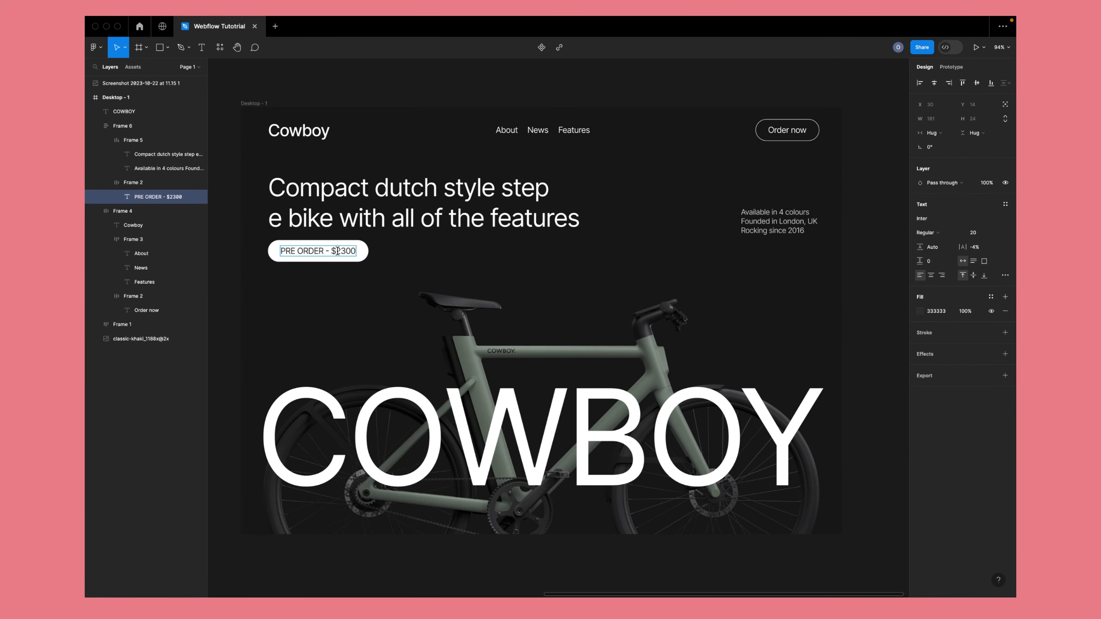
pyautogui.press('super+a')
pyautogui.press('super+c')
pyautogui.hotkey('ctrl', 'Right')
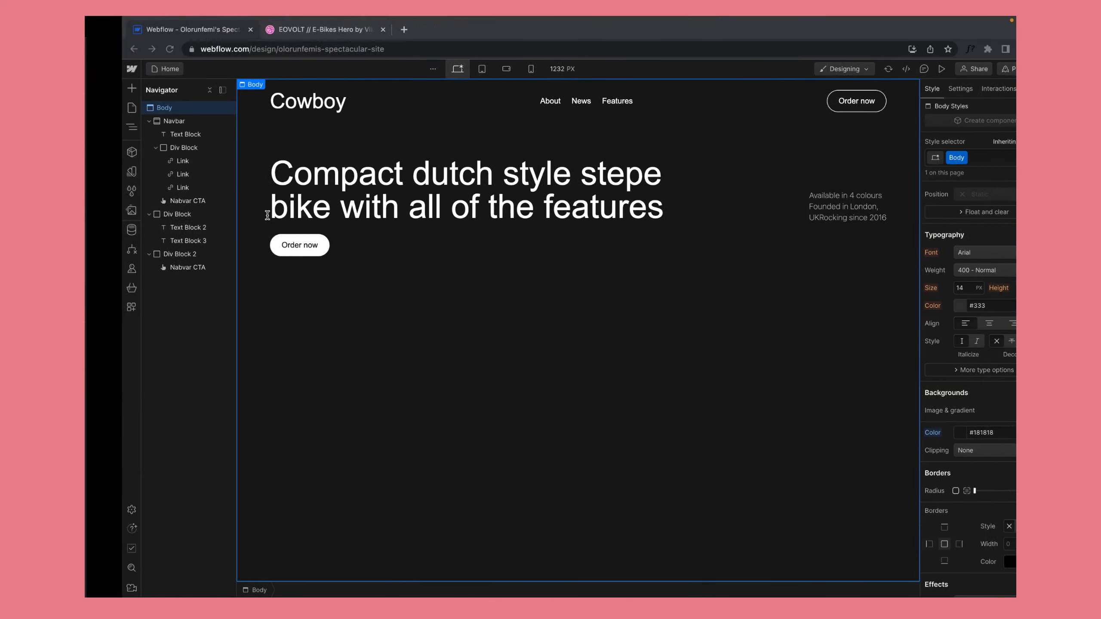
# - Replace the hero button's "Order now" text with the copied "PRE ORDER - $2300"
pyautogui.doubleClick(262, 245)
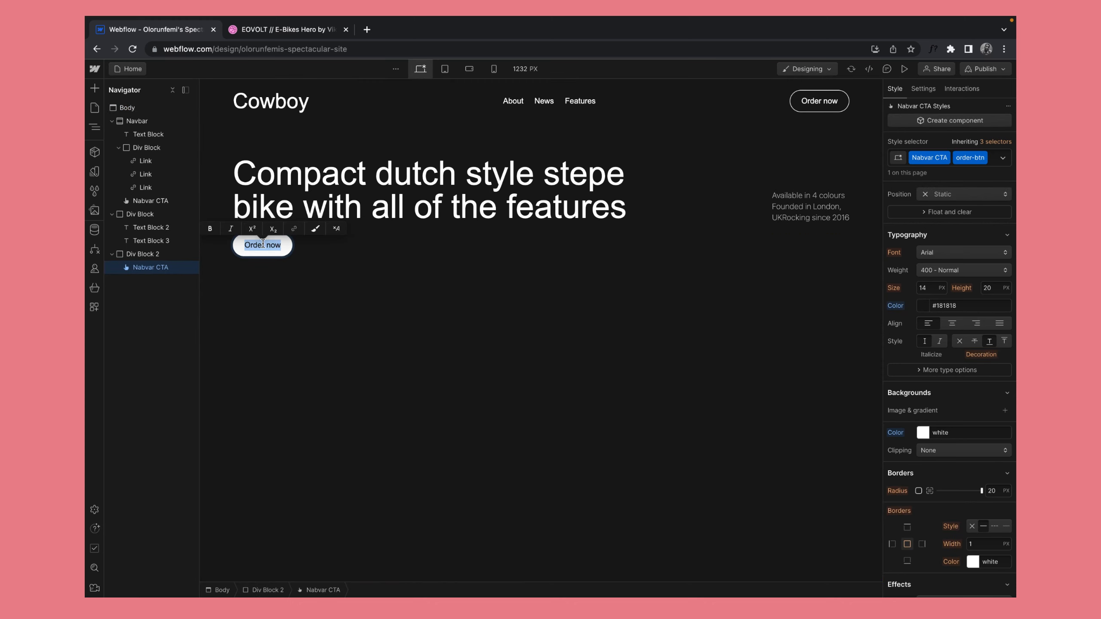
pyautogui.press('super+v')
pyautogui.click(382, 315)
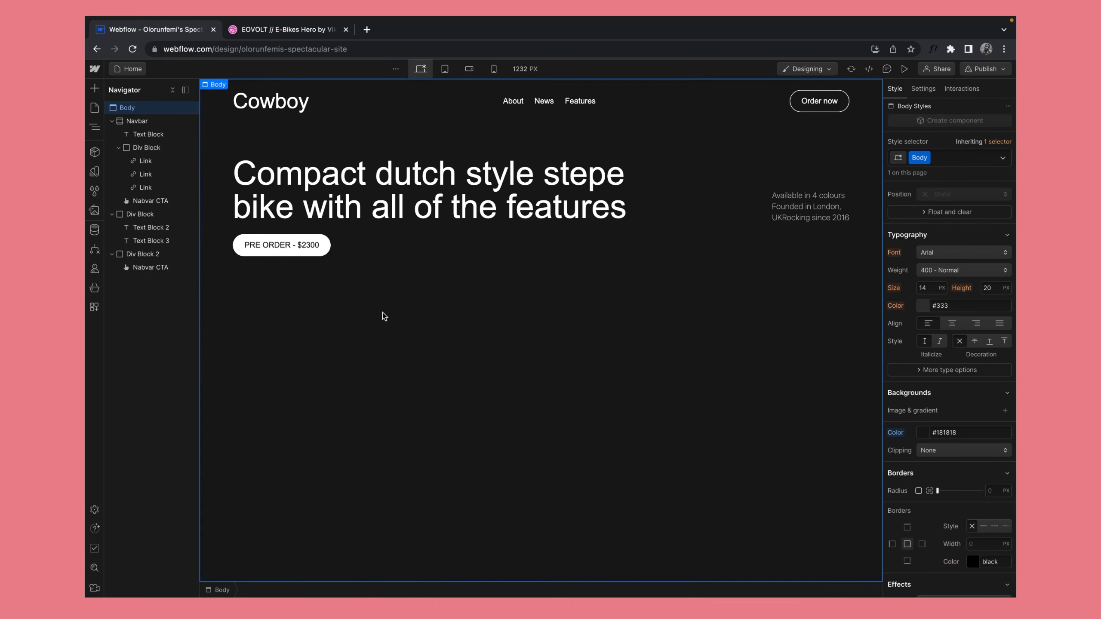
# - Compare the Webflow page with the Figma hero design below the pre-order button
pyautogui.hotkey('ctrl', 'Left')
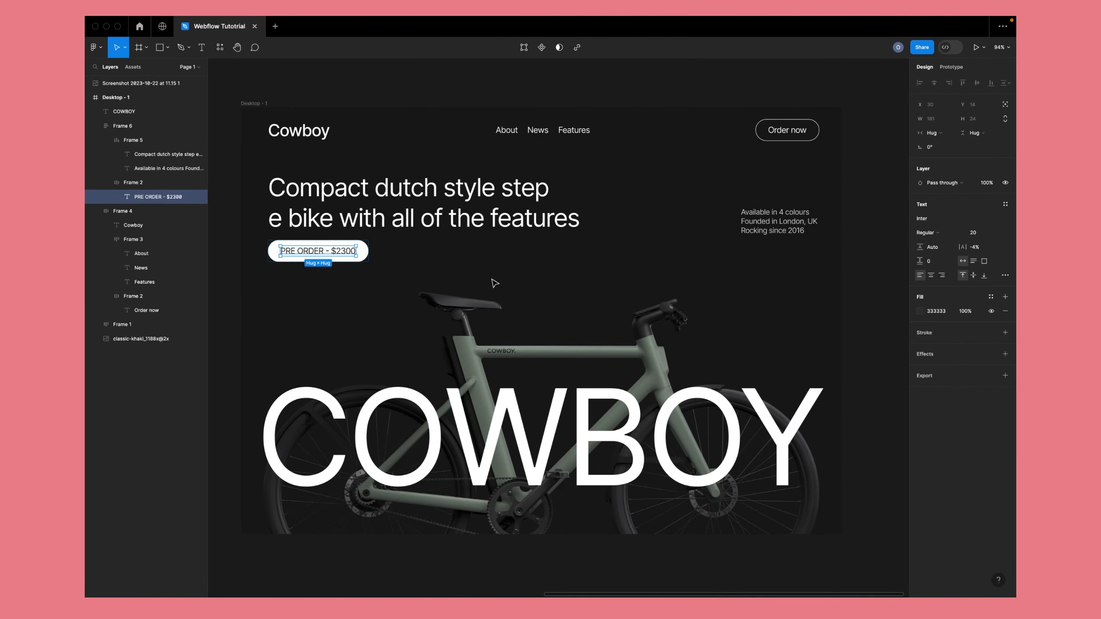
pyautogui.hotkey('ctrl', 'Right')
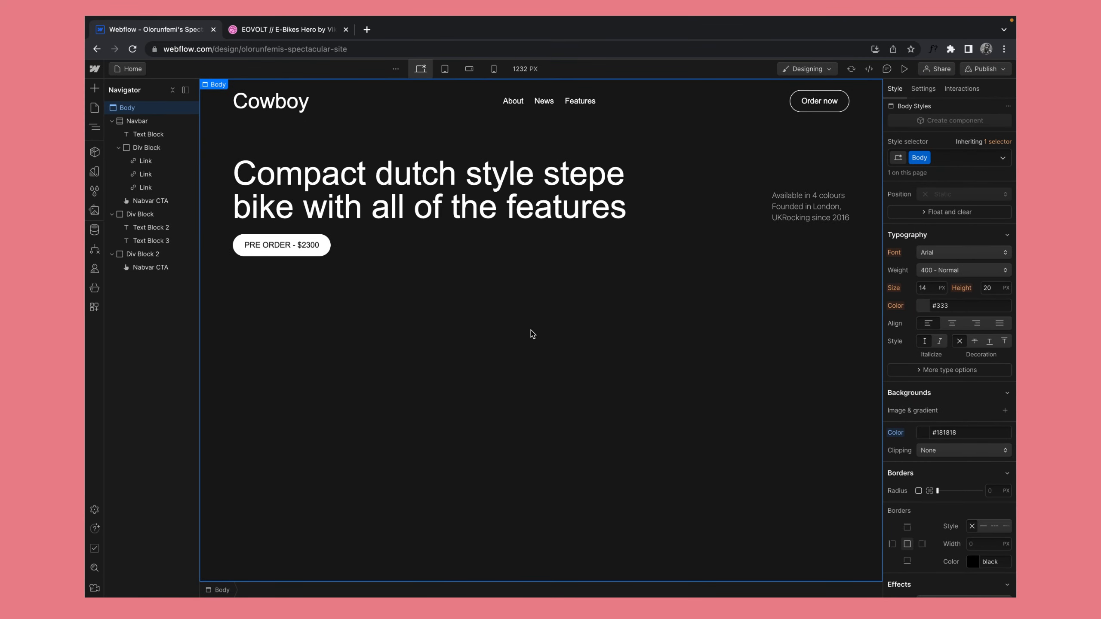
pyautogui.hotkey('ctrl', 'Left')
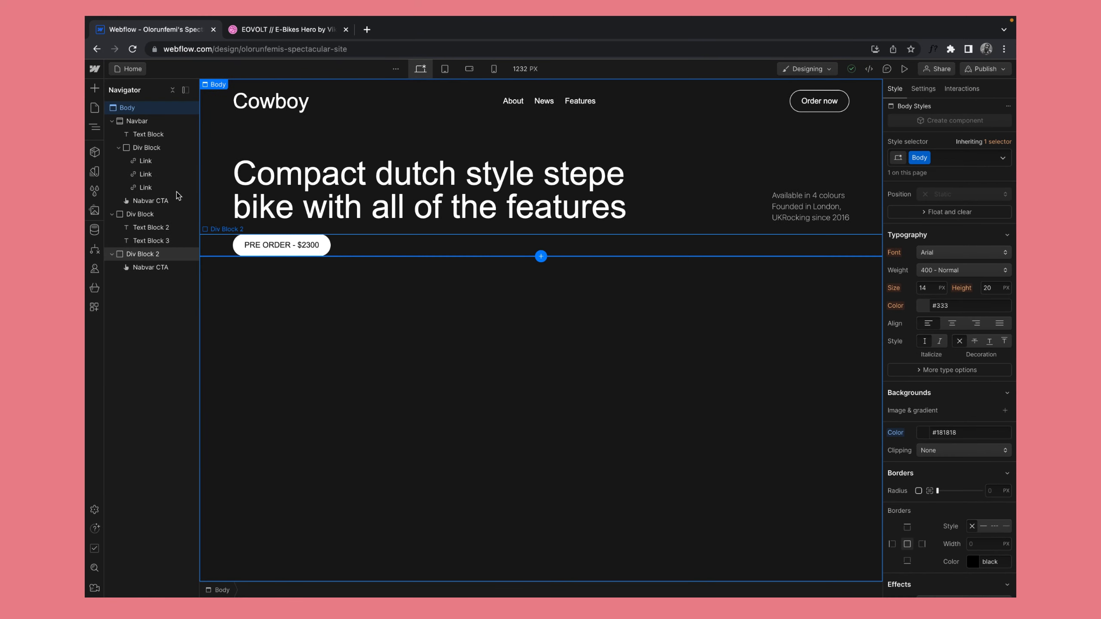
# - Add a div block below the pre-order button section and place an image element inside it
pyautogui.click(112, 214)
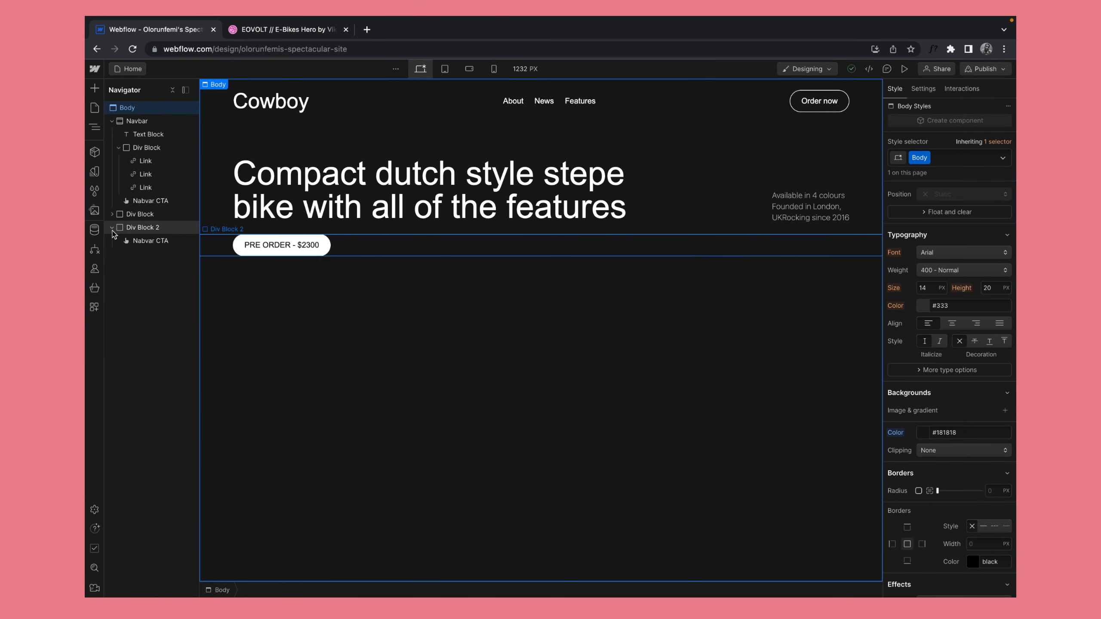
pyautogui.click(95, 88)
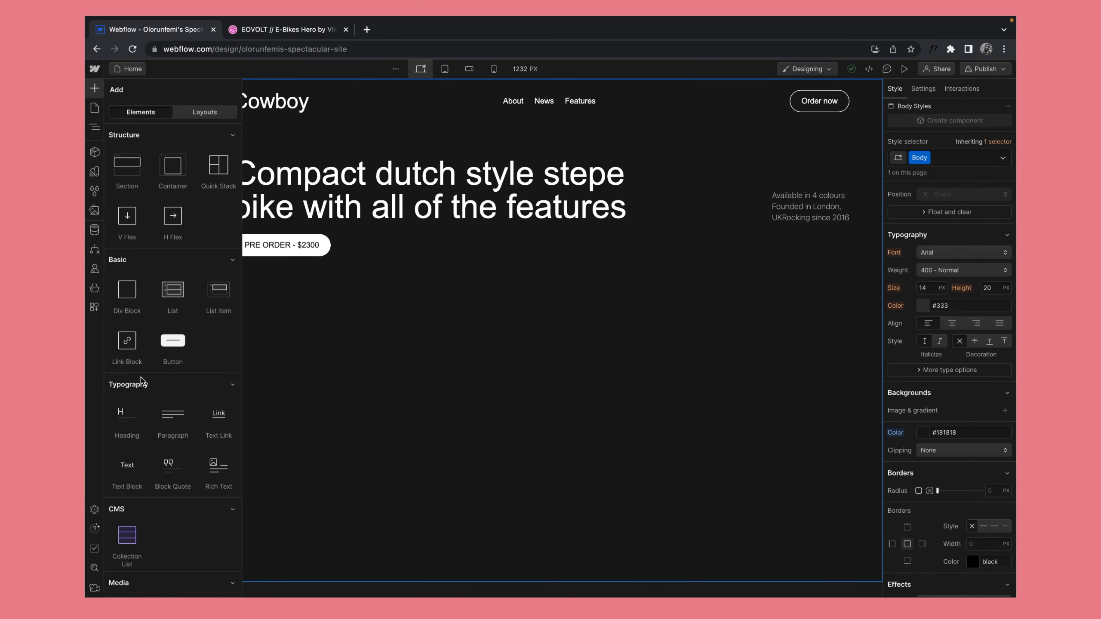
pyautogui.moveTo(129, 297); pyautogui.dragTo(514, 376)
pyautogui.click(94, 88)
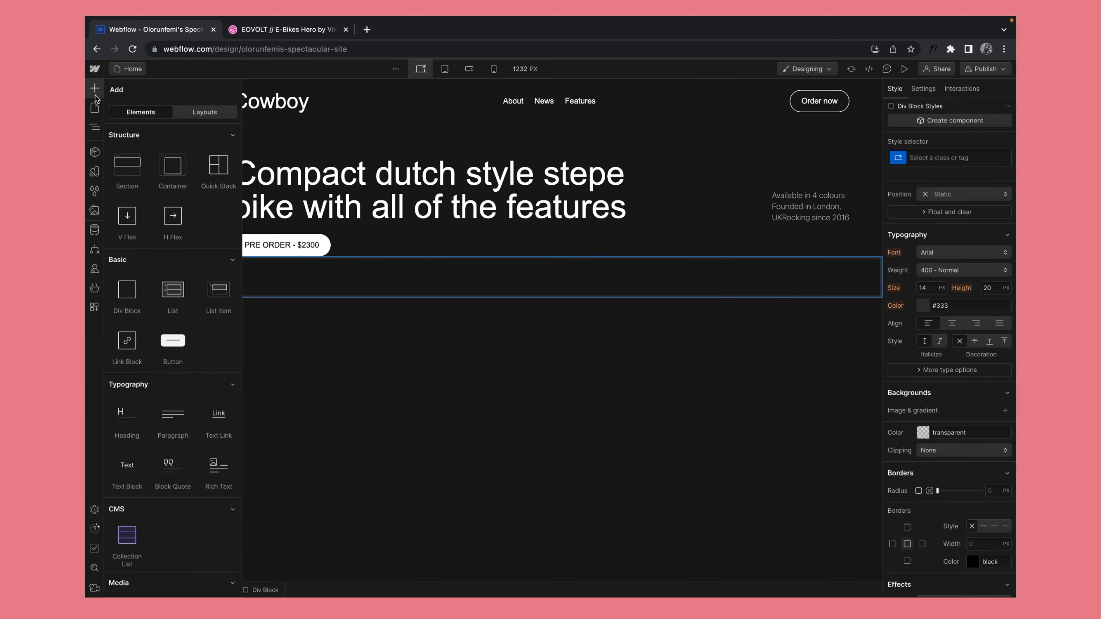
pyautogui.scroll(-4, 176, 434)
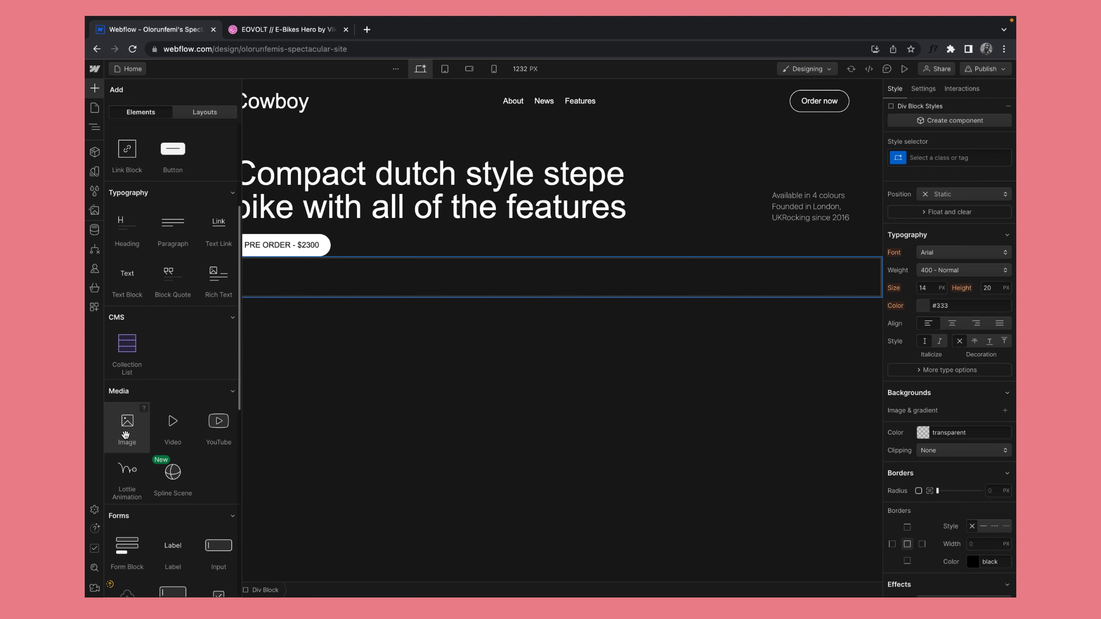
pyautogui.moveTo(126, 431); pyautogui.dragTo(473, 293)
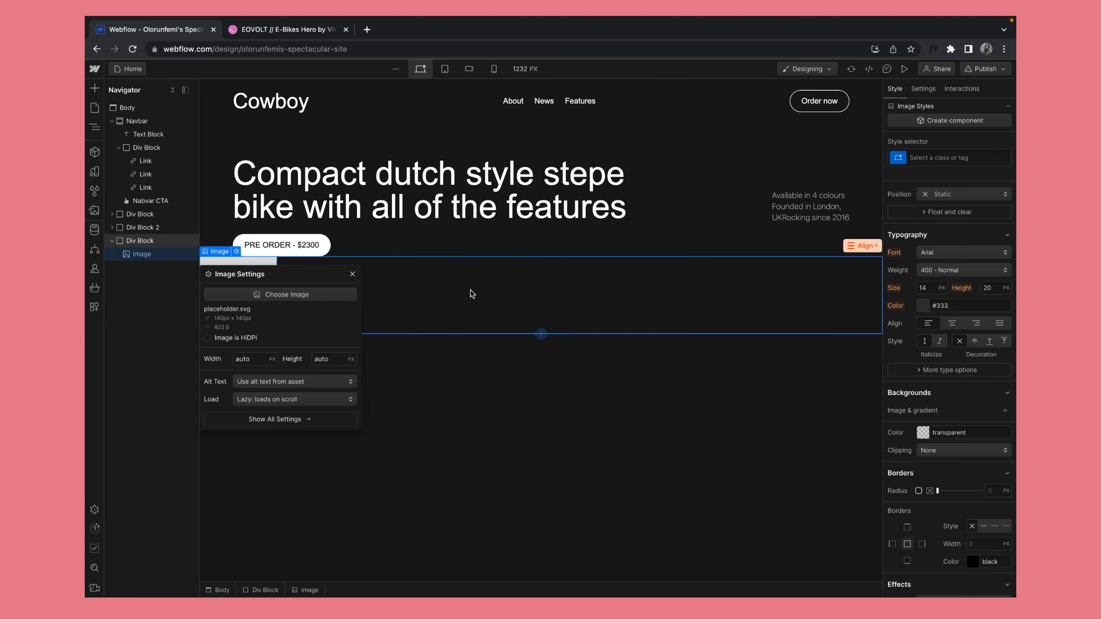
pyautogui.click(280, 298)
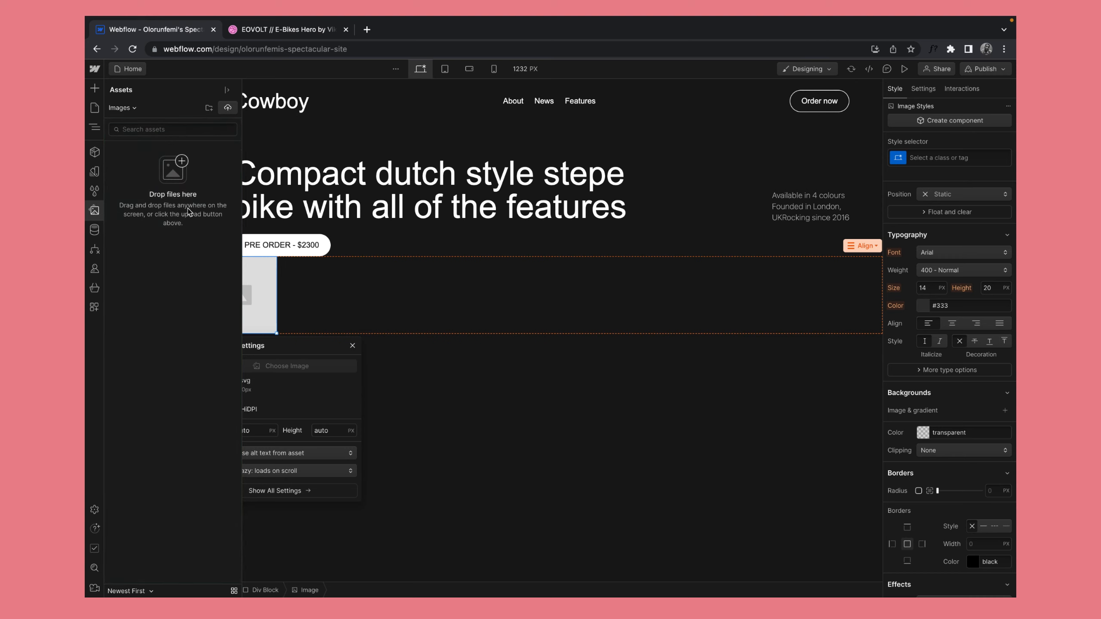
pyautogui.click(228, 112)
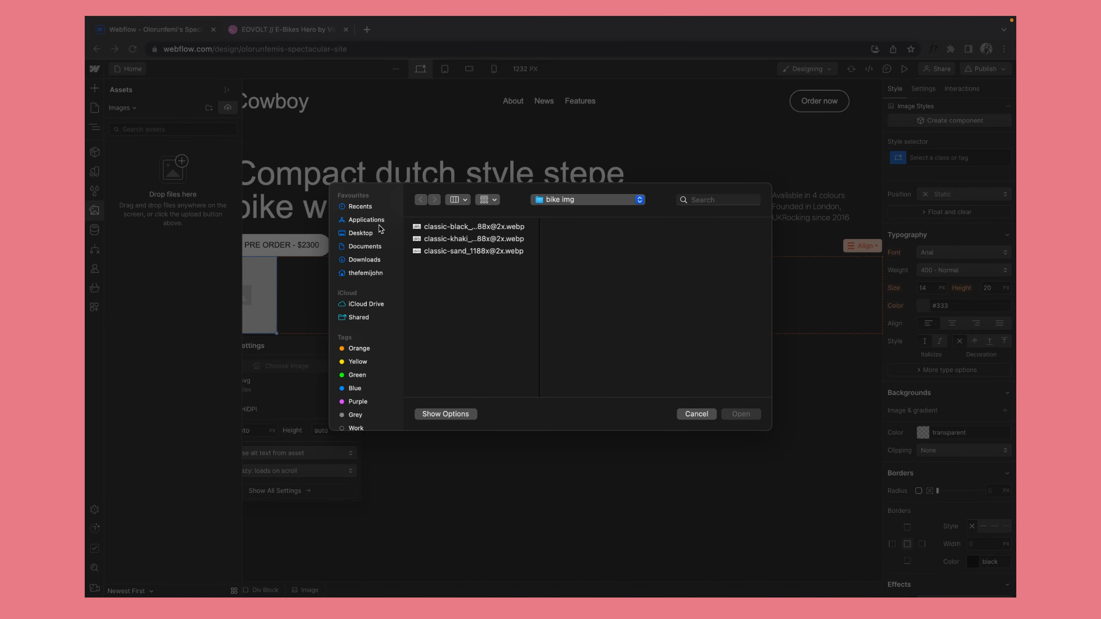
pyautogui.click(452, 250)
pyautogui.click(456, 239)
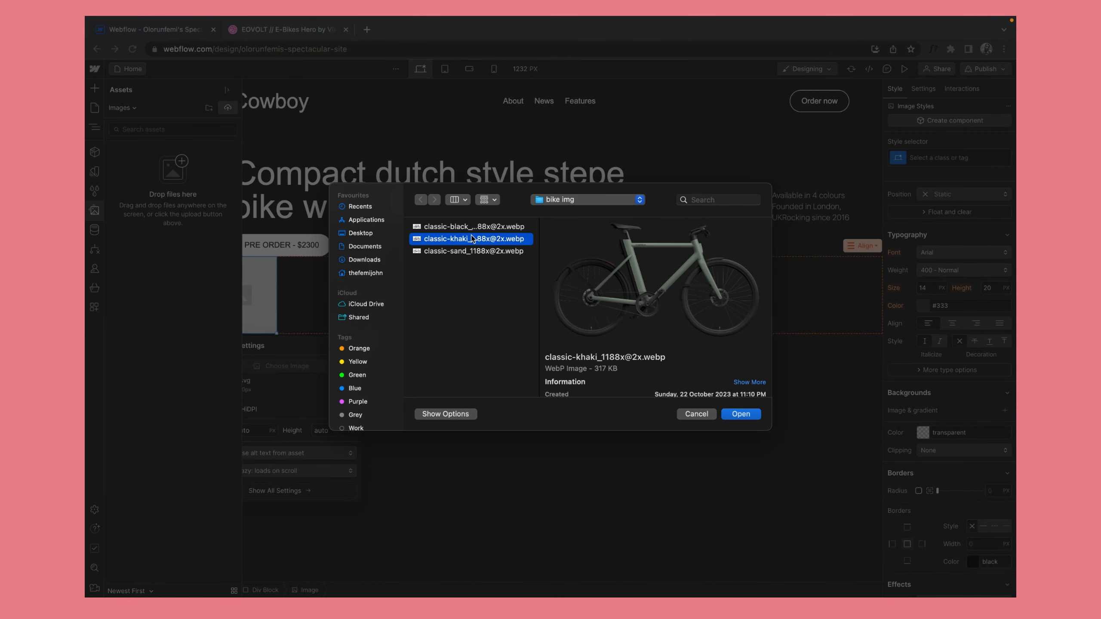
pyautogui.click(740, 415)
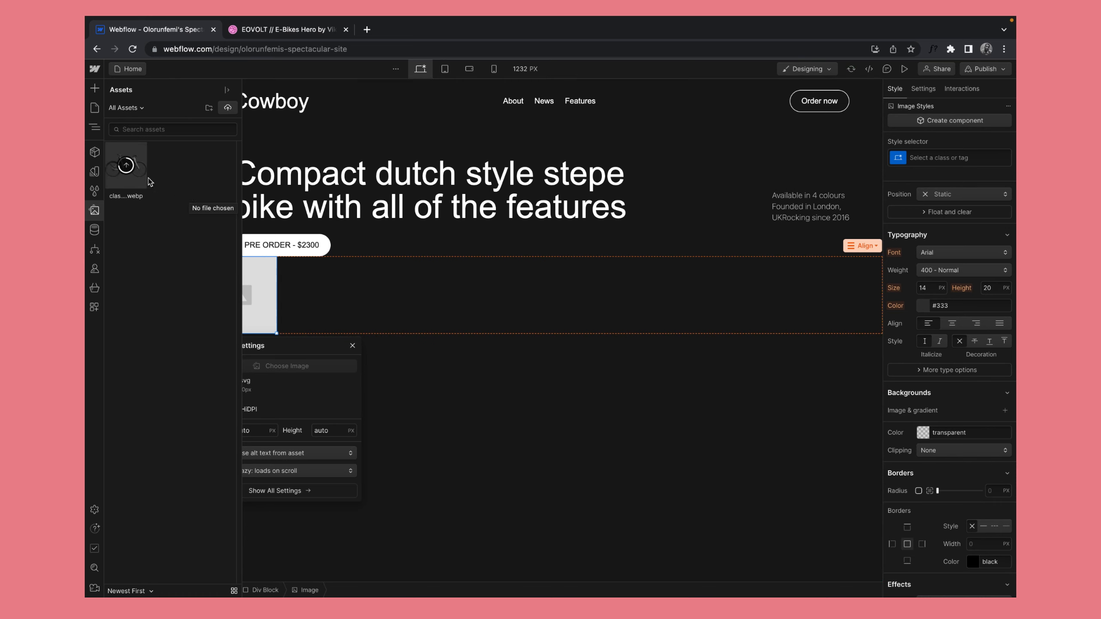
pyautogui.click(126, 175)
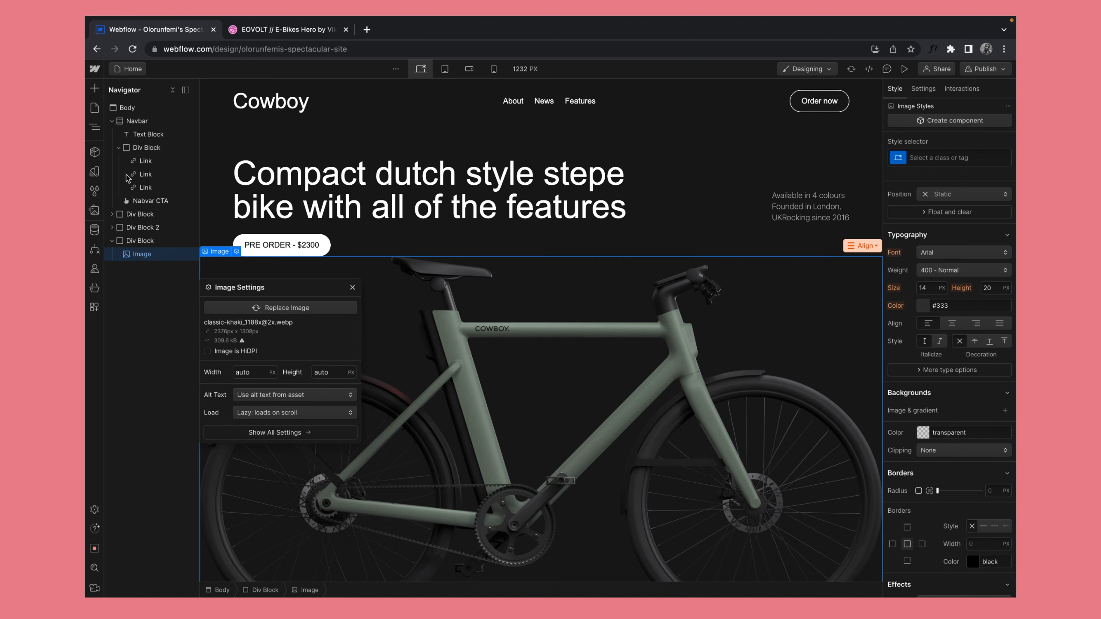
# - Set the padding of the bike image's div block to 60 px on all four sides
pyautogui.click(145, 243)
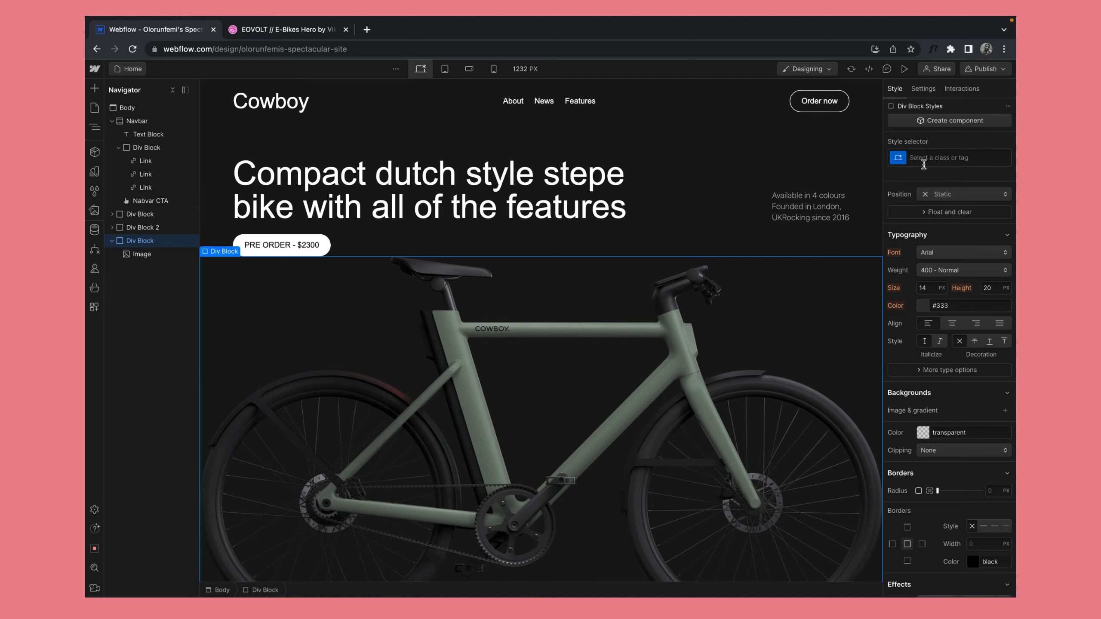
pyautogui.scroll(6, 960, 287)
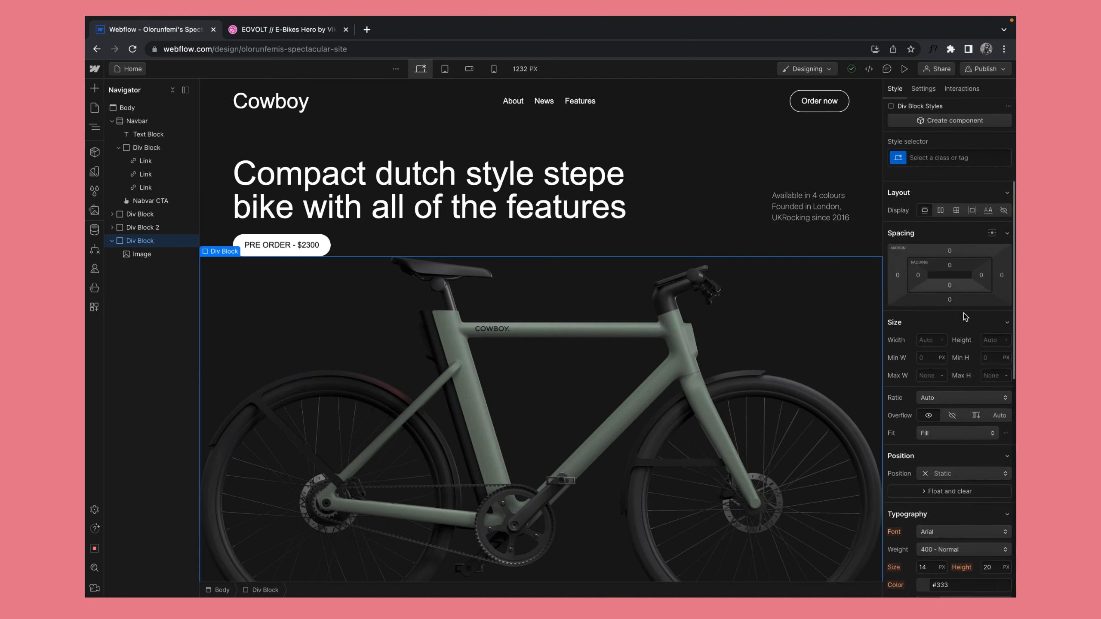
pyautogui.click(918, 276)
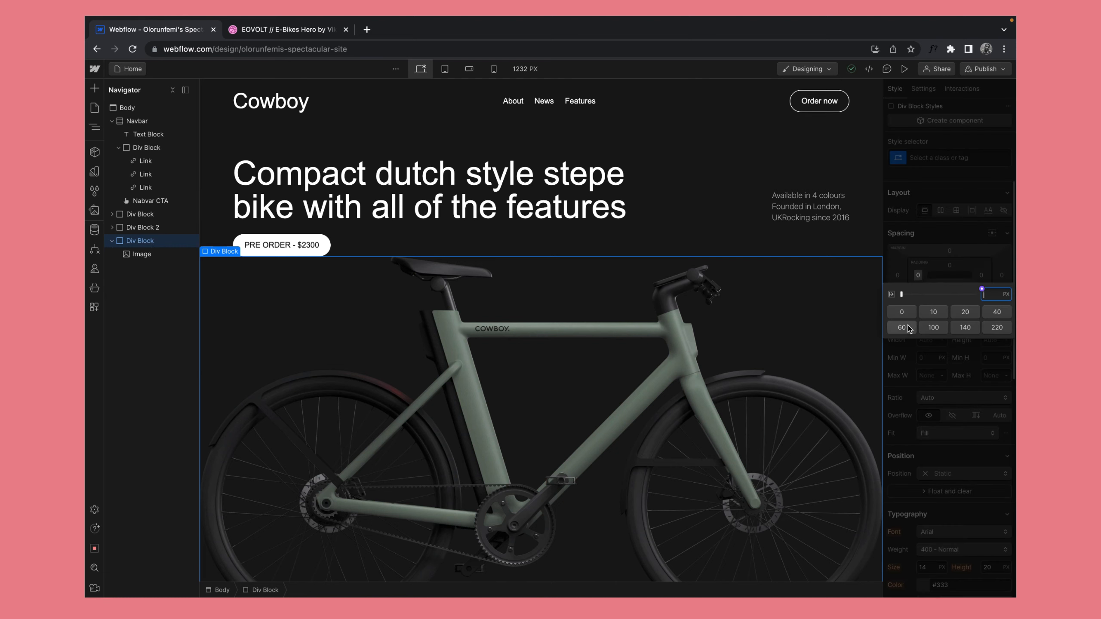
pyautogui.click(901, 328)
pyautogui.click(951, 266)
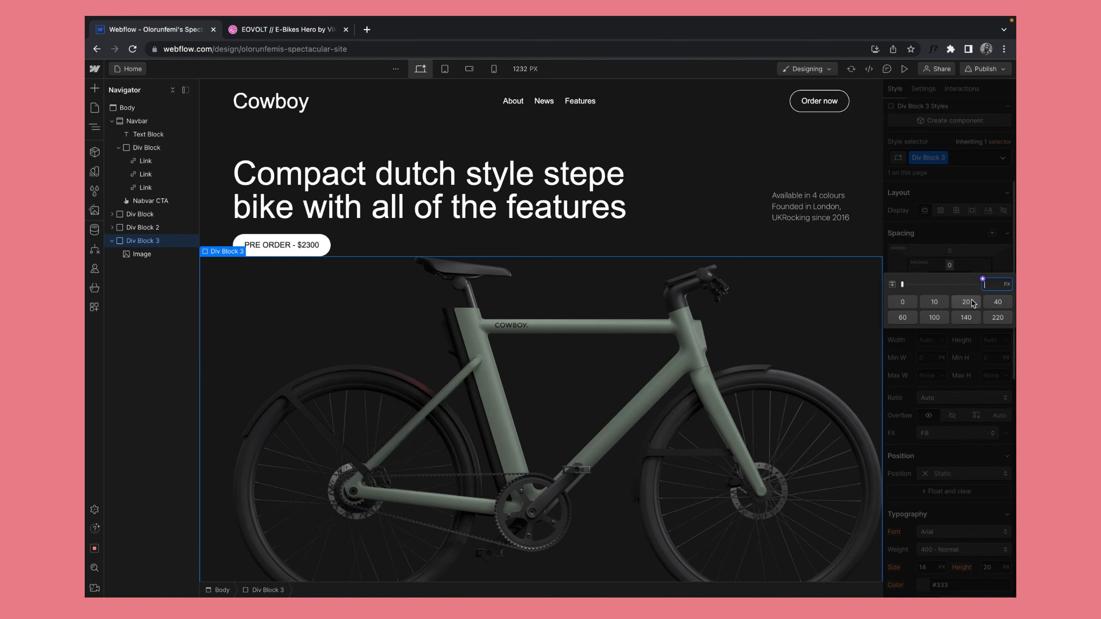
pyautogui.click(902, 318)
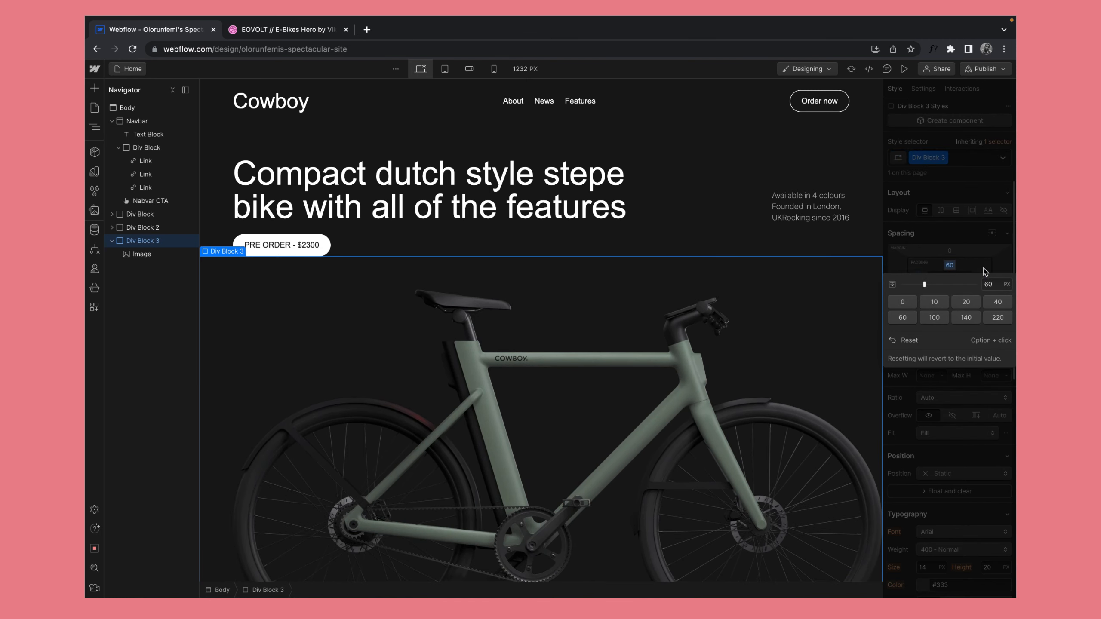
pyautogui.click(987, 276)
pyautogui.click(981, 275)
pyautogui.click(907, 329)
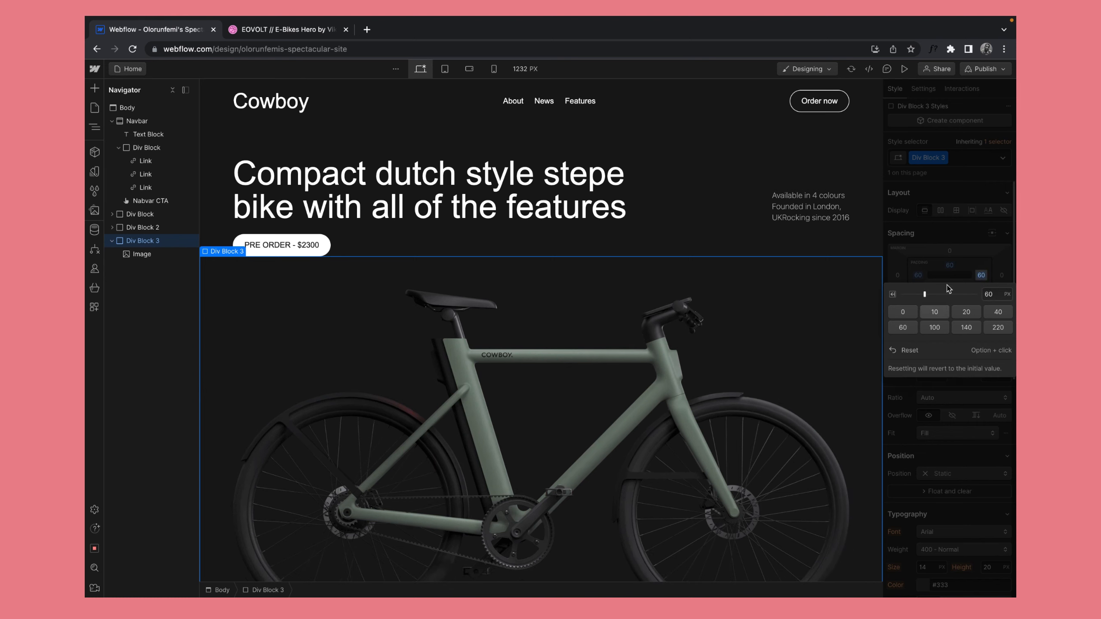
pyautogui.click(950, 285)
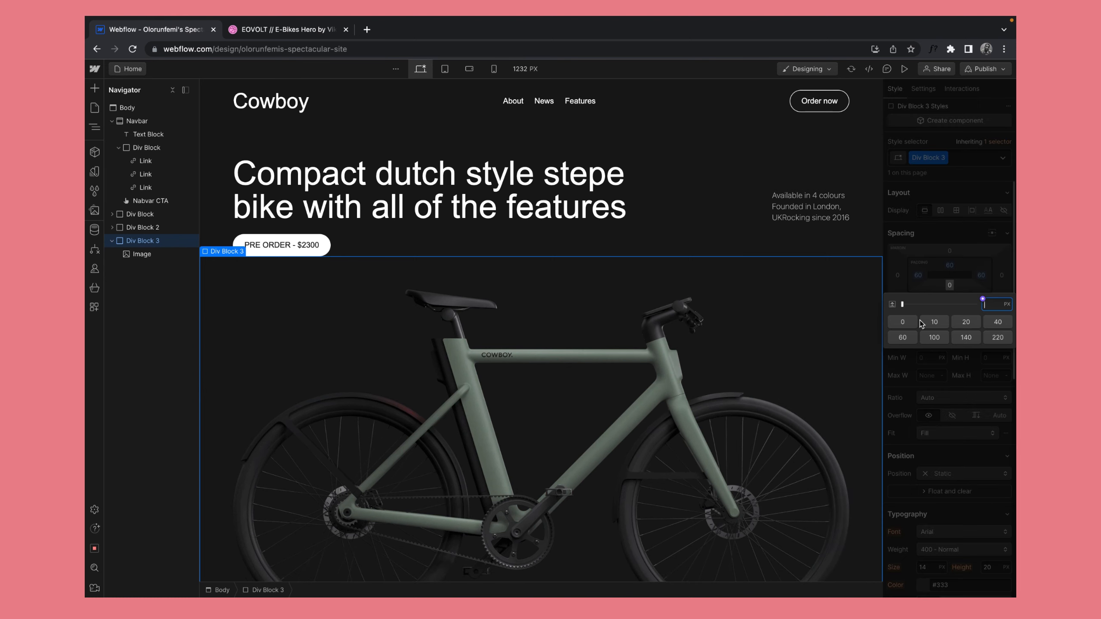
pyautogui.click(903, 337)
pyautogui.click(848, 309)
pyautogui.scroll(-2, 804, 280)
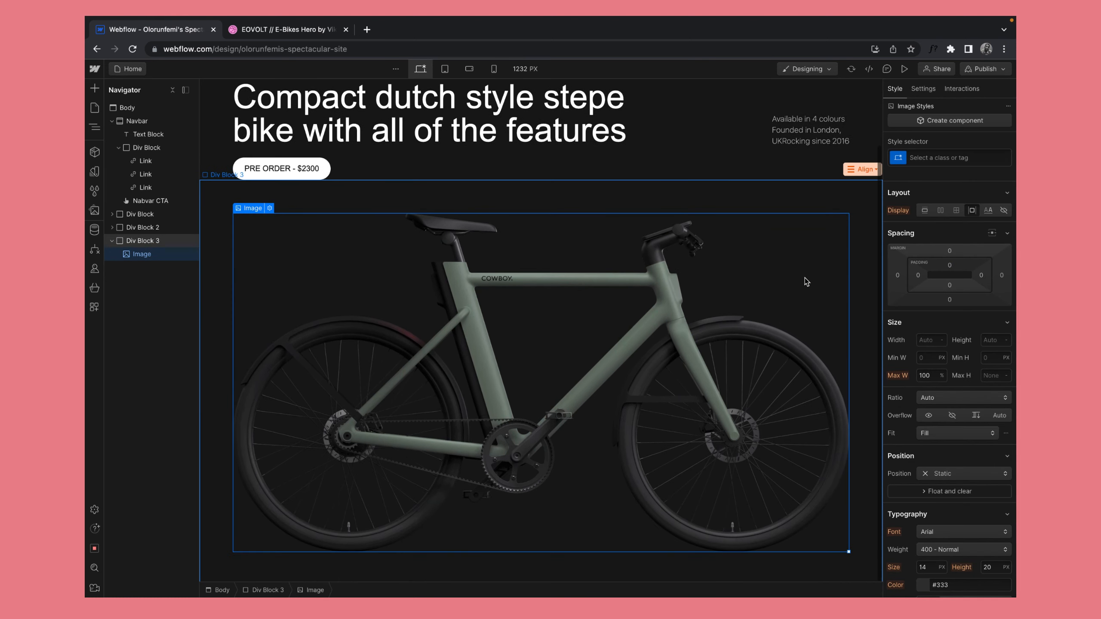
pyautogui.scroll(2, 805, 280)
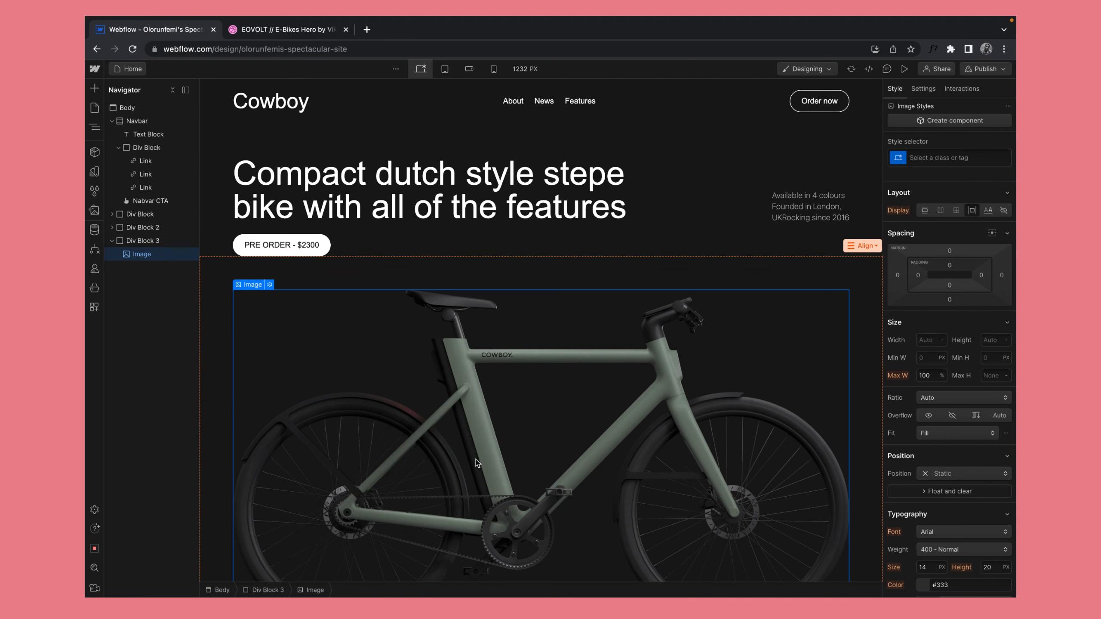
# - Add a text block above the bike image and replace its placeholder with the "COWBOY" text copied from Figma
pyautogui.click(95, 89)
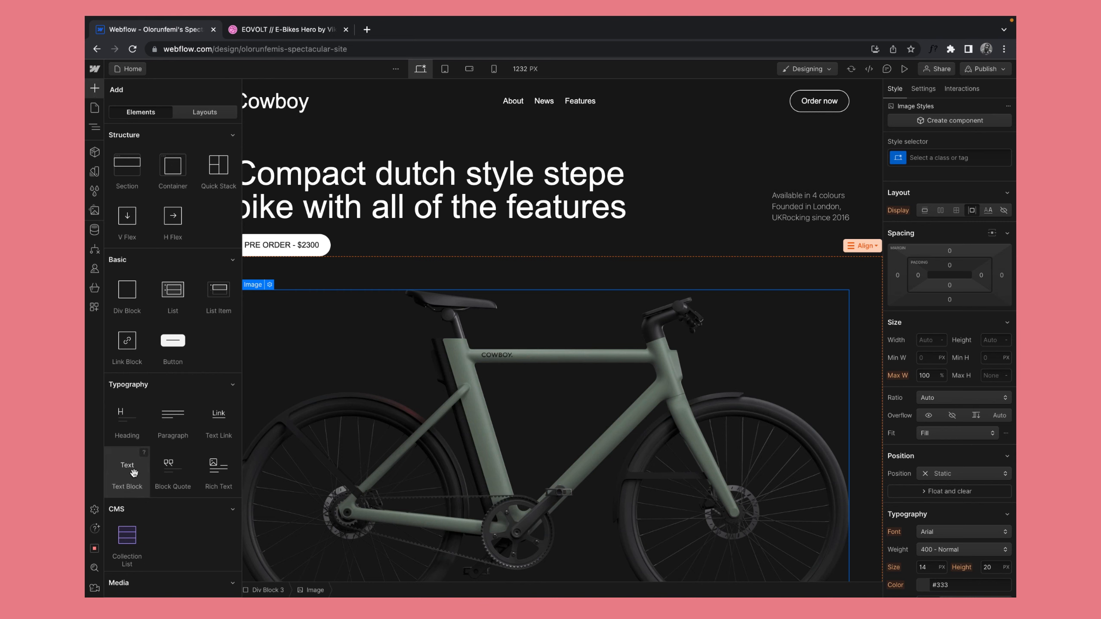
pyautogui.moveTo(130, 470); pyautogui.dragTo(371, 319)
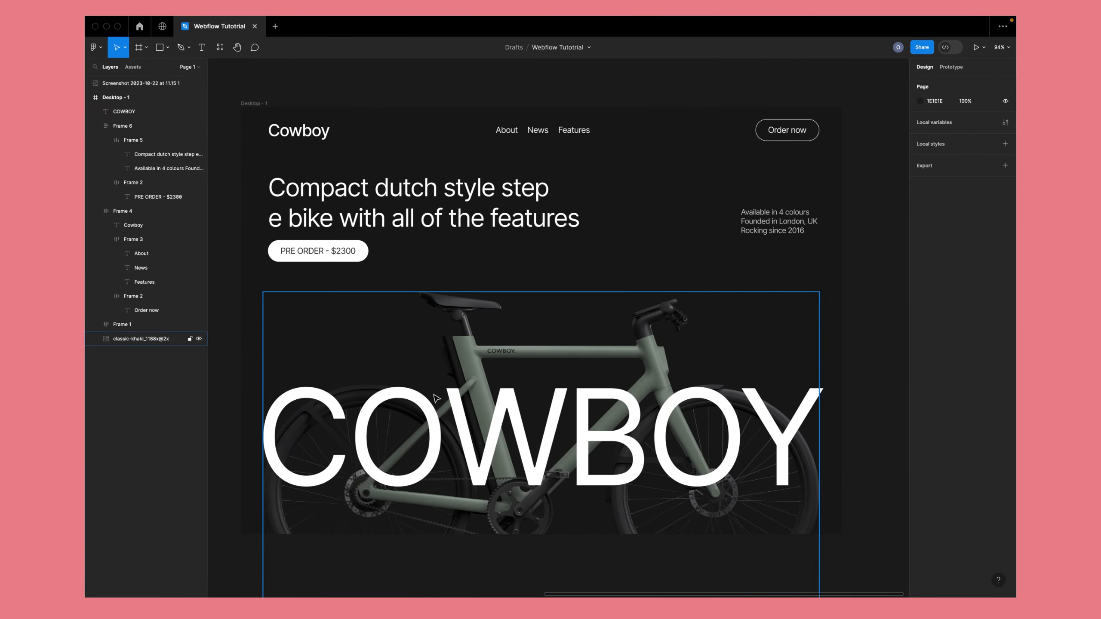
pyautogui.doubleClick(445, 437)
pyautogui.press('super+c')
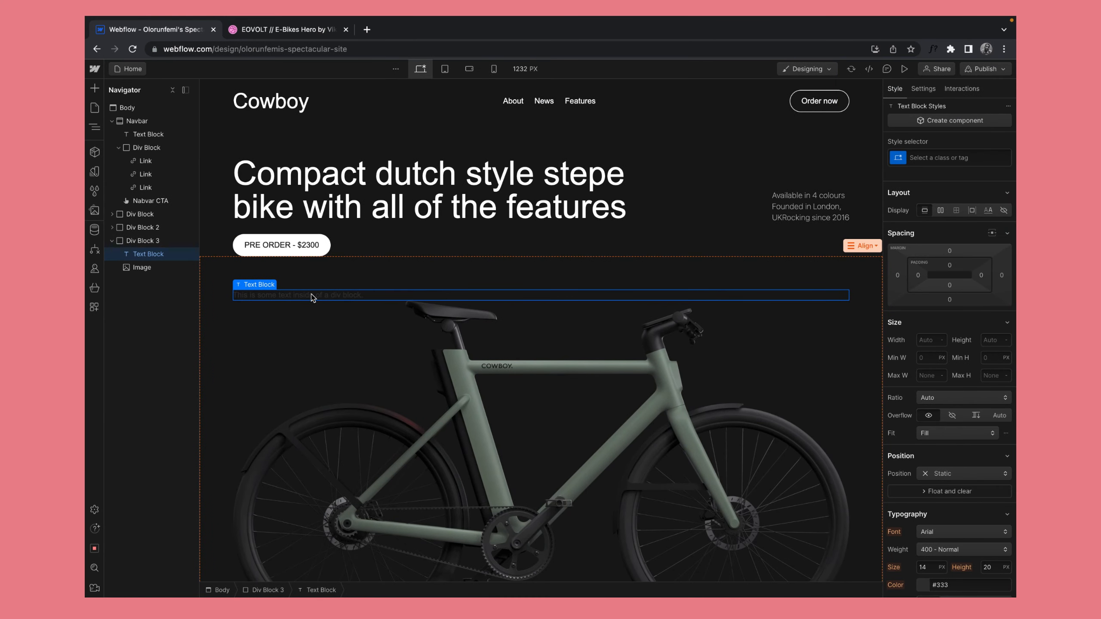
pyautogui.doubleClick(311, 296)
pyautogui.press('super+v')
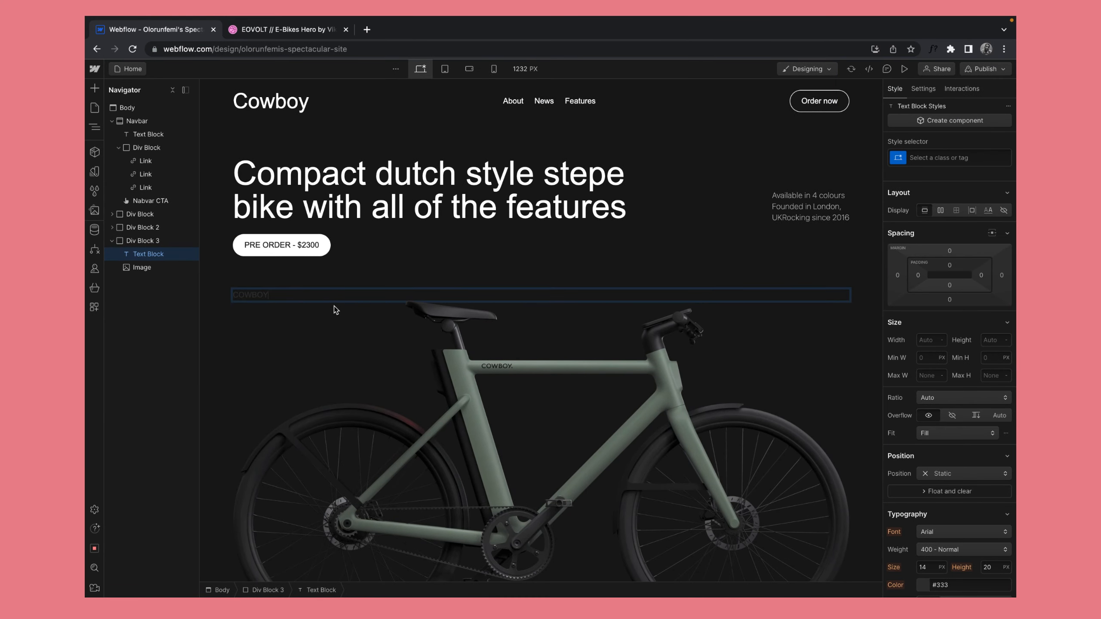
# - Change the color of the "COWBOY" text above the bike to white
pyautogui.press('super+a')
pyautogui.scroll(-6, 982, 466)
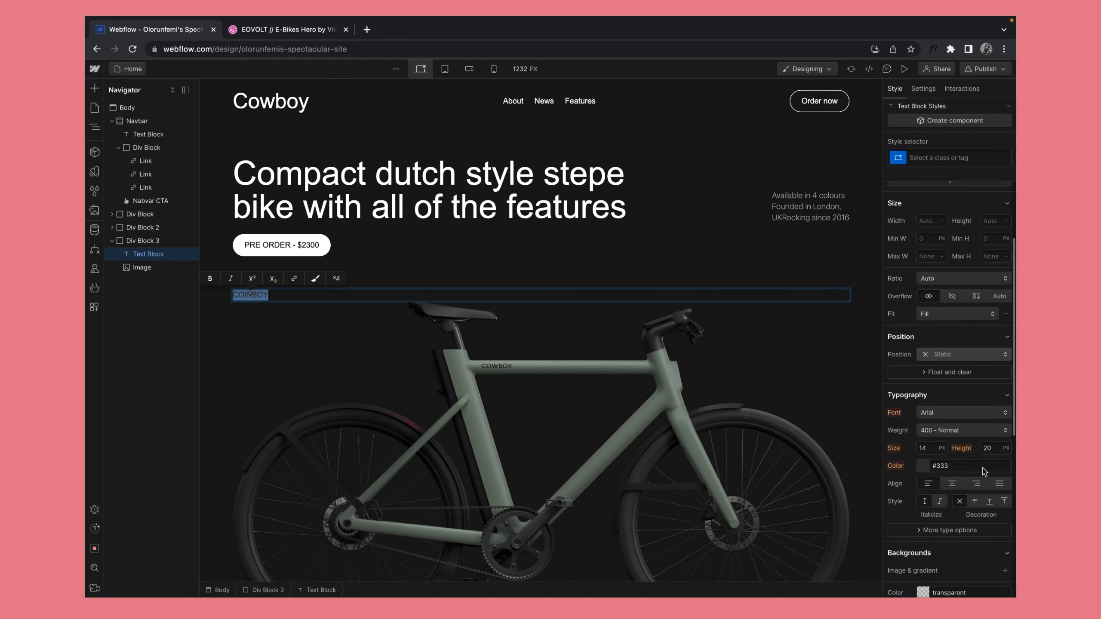
pyautogui.scroll(2, 983, 472)
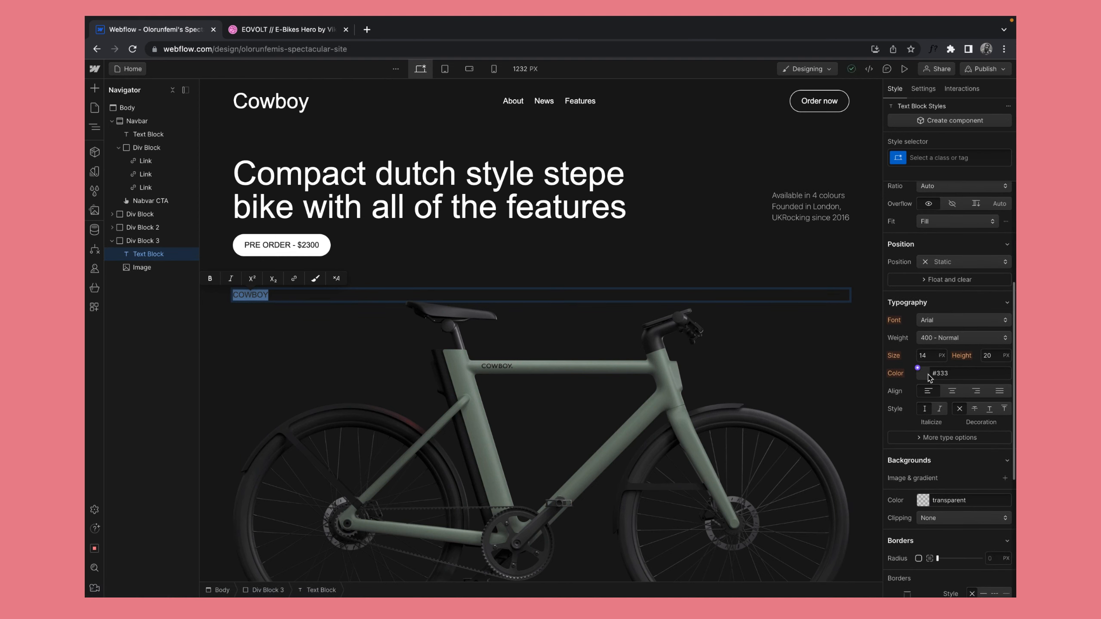
pyautogui.click(930, 375)
pyautogui.click(887, 387)
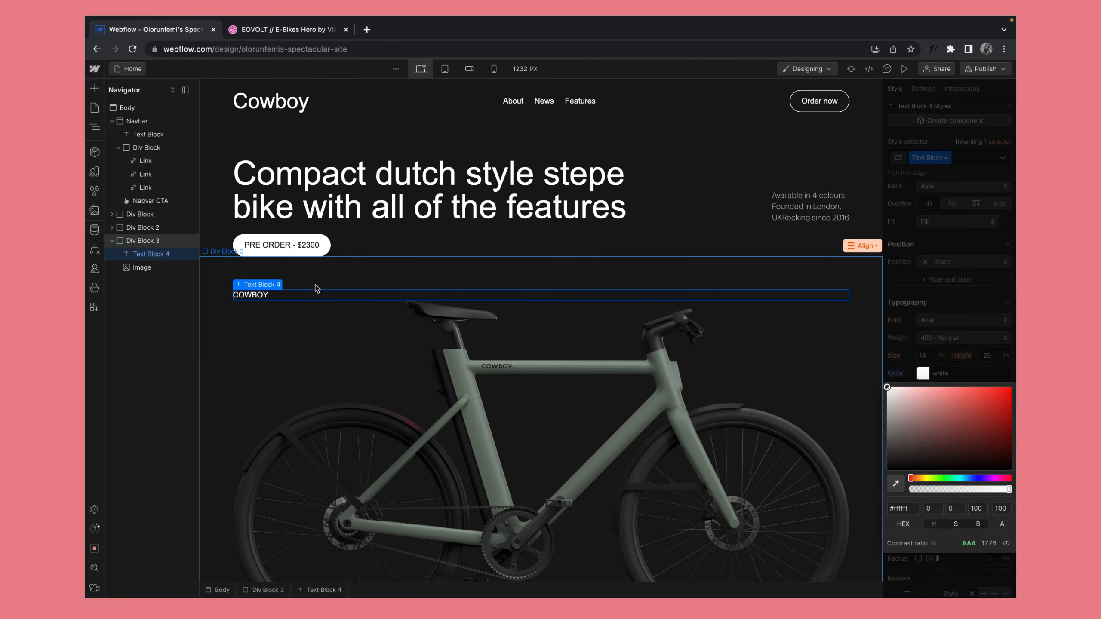
# - Set the "COWBOY" text's font size to 248 px and compare it with the text in the Figma design
pyautogui.doubleClick(256, 296)
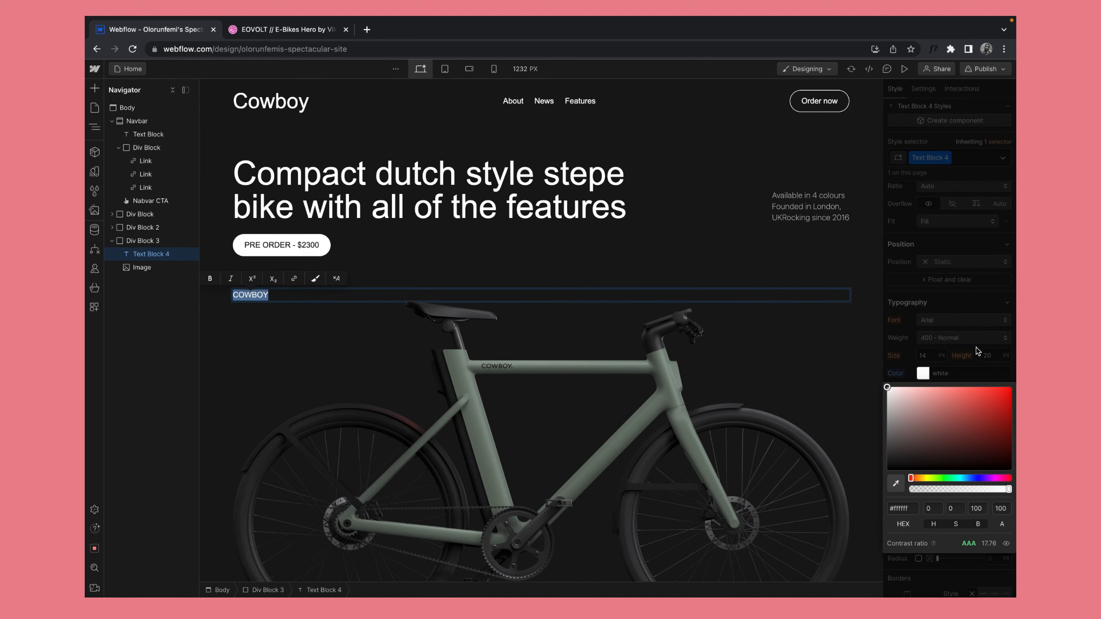
pyautogui.click(936, 369)
pyautogui.moveTo(929, 356); pyautogui.dragTo(929, 358)
pyautogui.write('4')
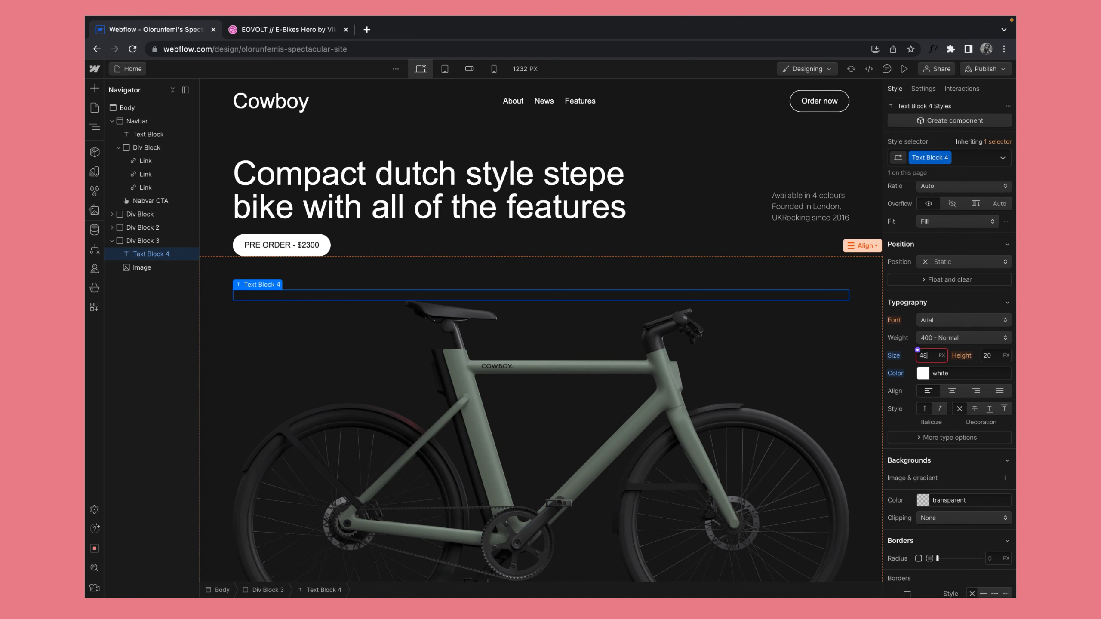
pyautogui.write('8')
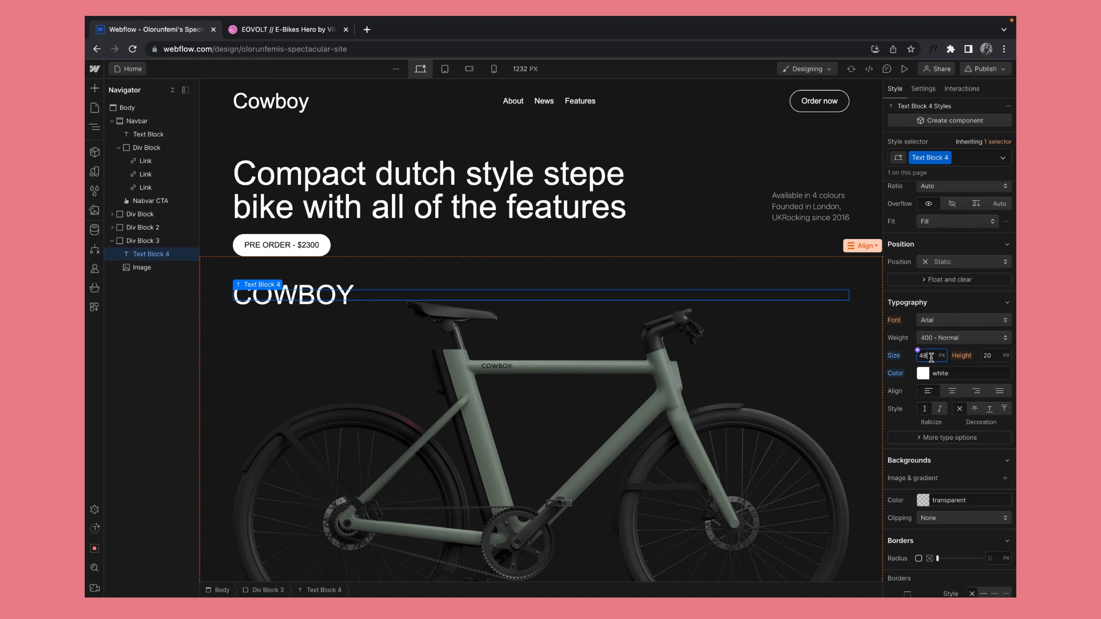
pyautogui.press('BackSpace')
pyautogui.write('24')
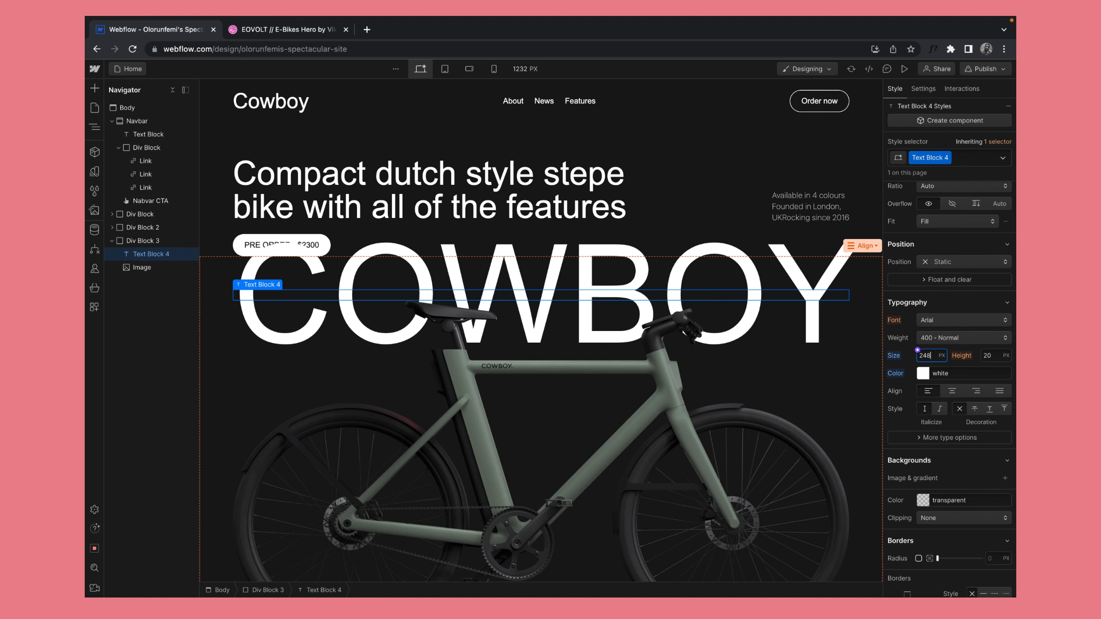
pyautogui.click(666, 236)
pyautogui.click(139, 107)
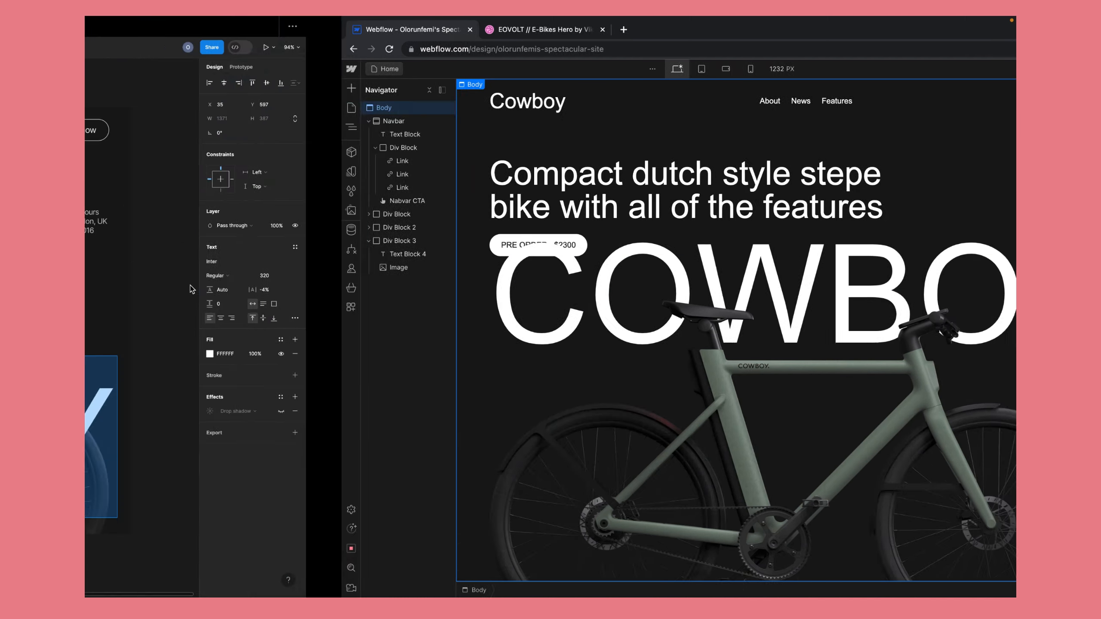
pyautogui.press('Escape')
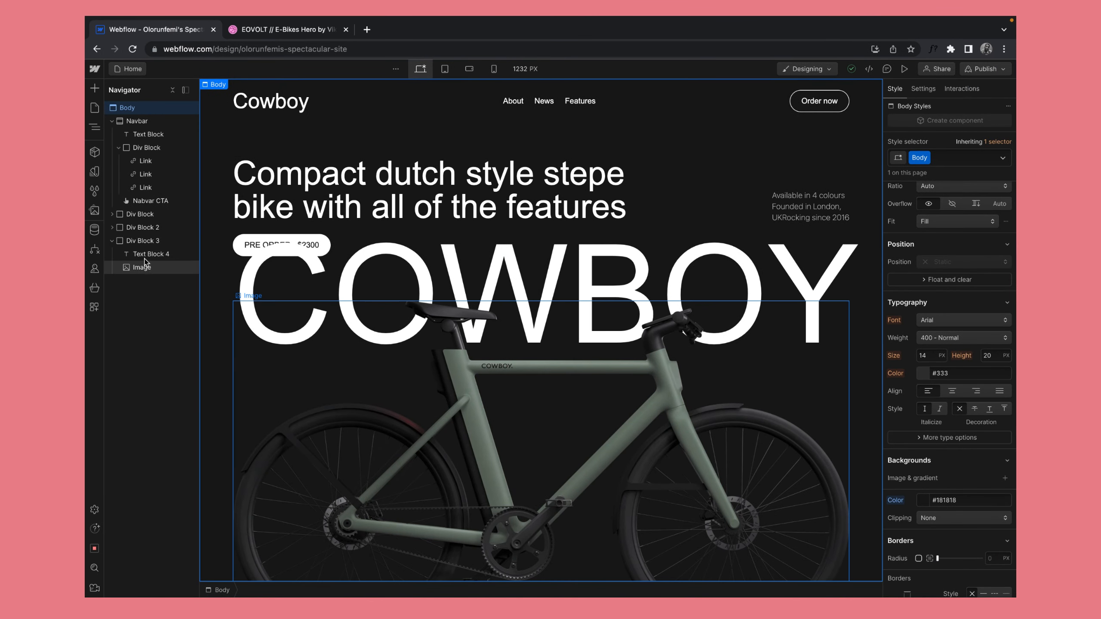
# - Set the position of the div block holding the "COWBOY" text and bike image to Relative
pyautogui.click(139, 243)
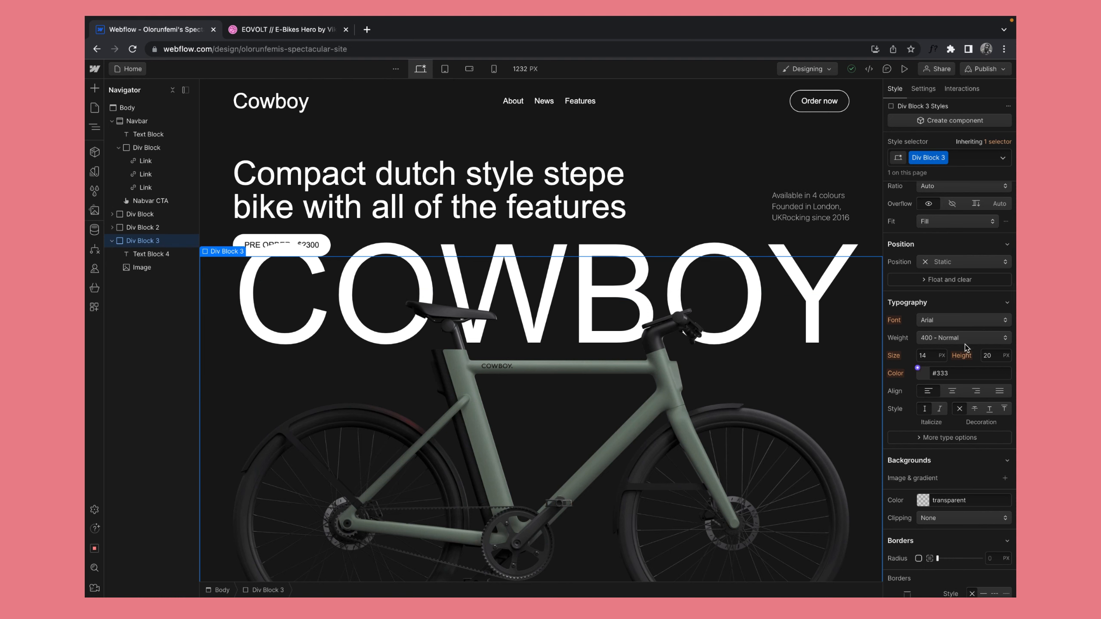
pyautogui.click(945, 266)
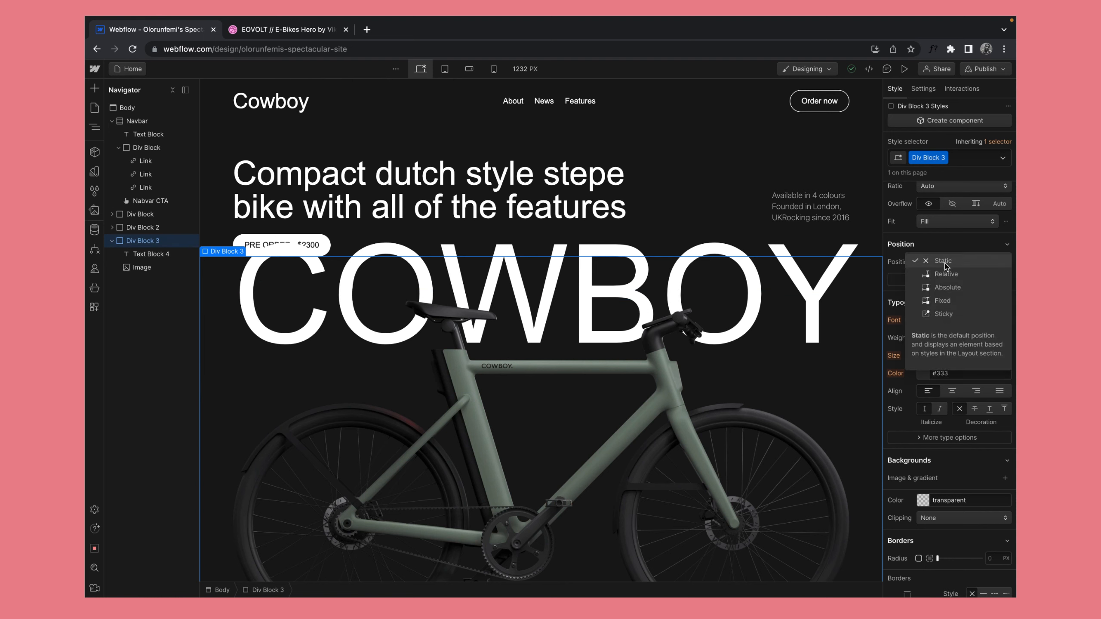
pyautogui.click(946, 274)
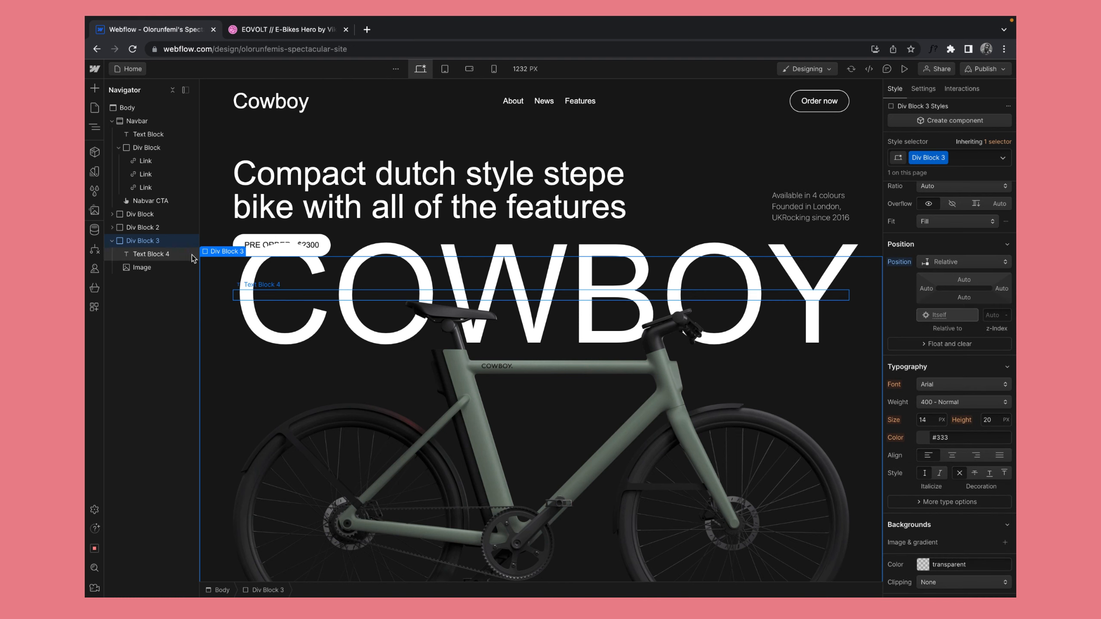
# - Set the position of the "COWBOY" text block above the bike image to Absolute
pyautogui.click(161, 255)
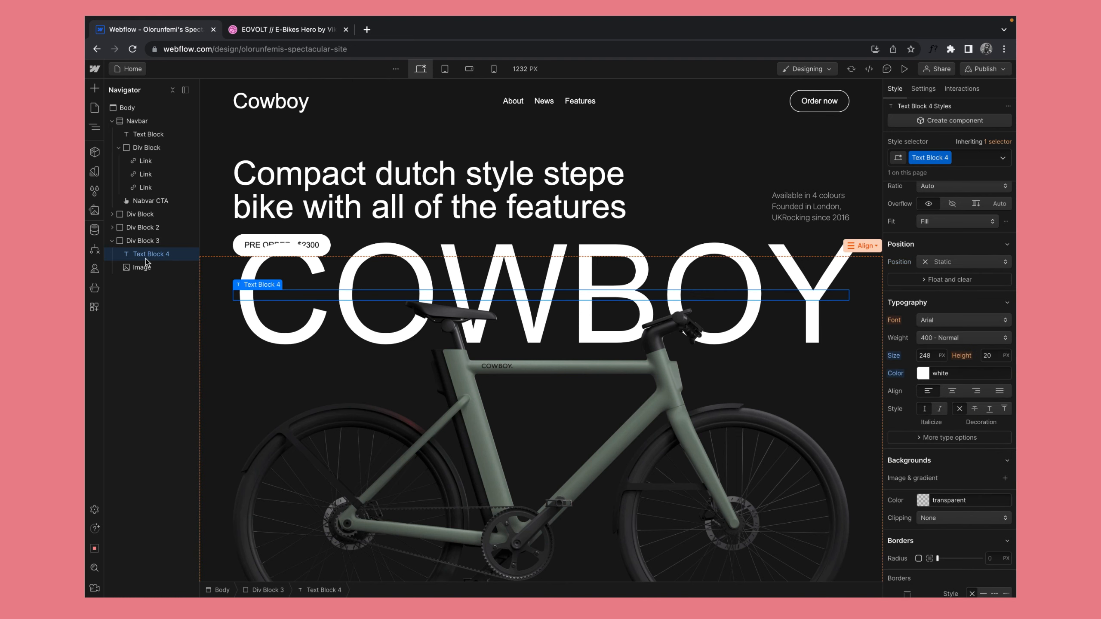
pyautogui.click(944, 265)
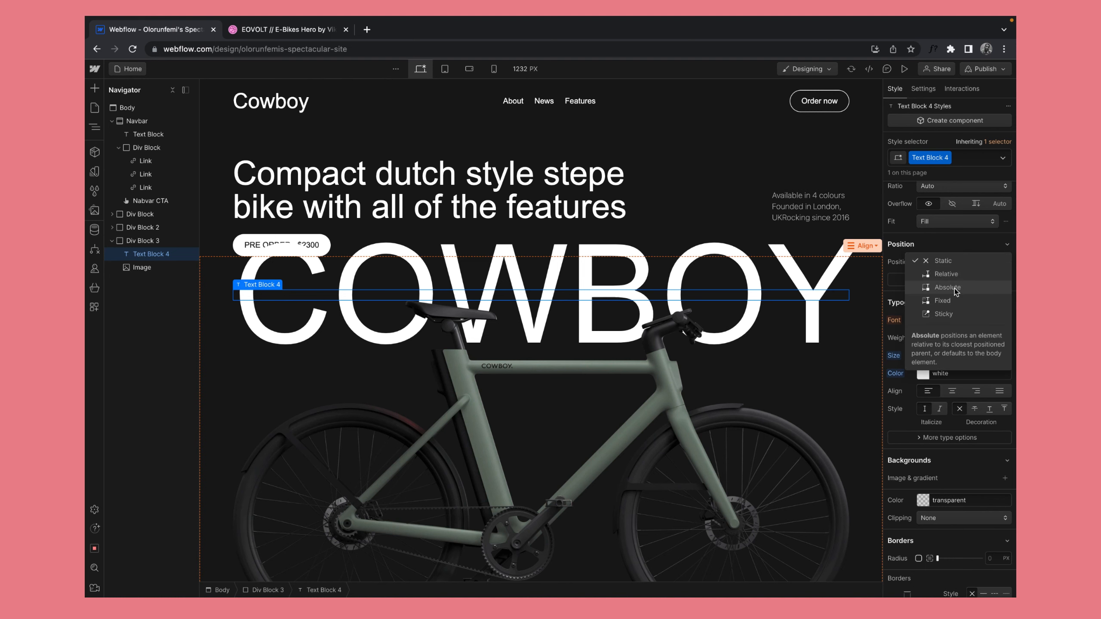
pyautogui.click(955, 288)
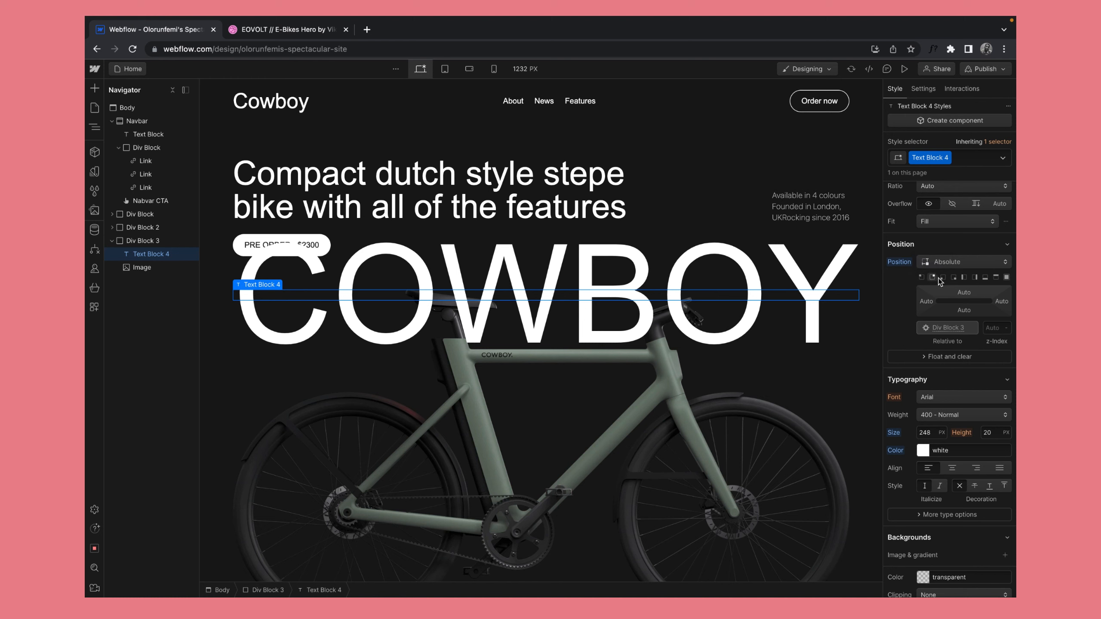
# - Try anchoring the "COWBOY" text to the bottom-left corner of its div block, and undo the position changes
pyautogui.click(944, 278)
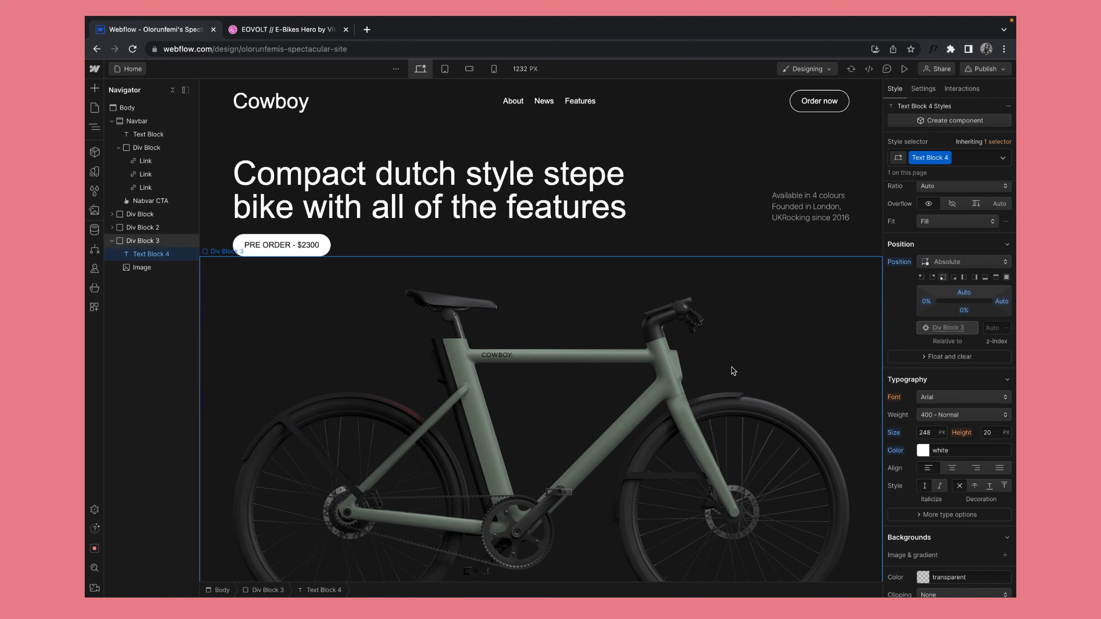
pyautogui.scroll(-3, 730, 372)
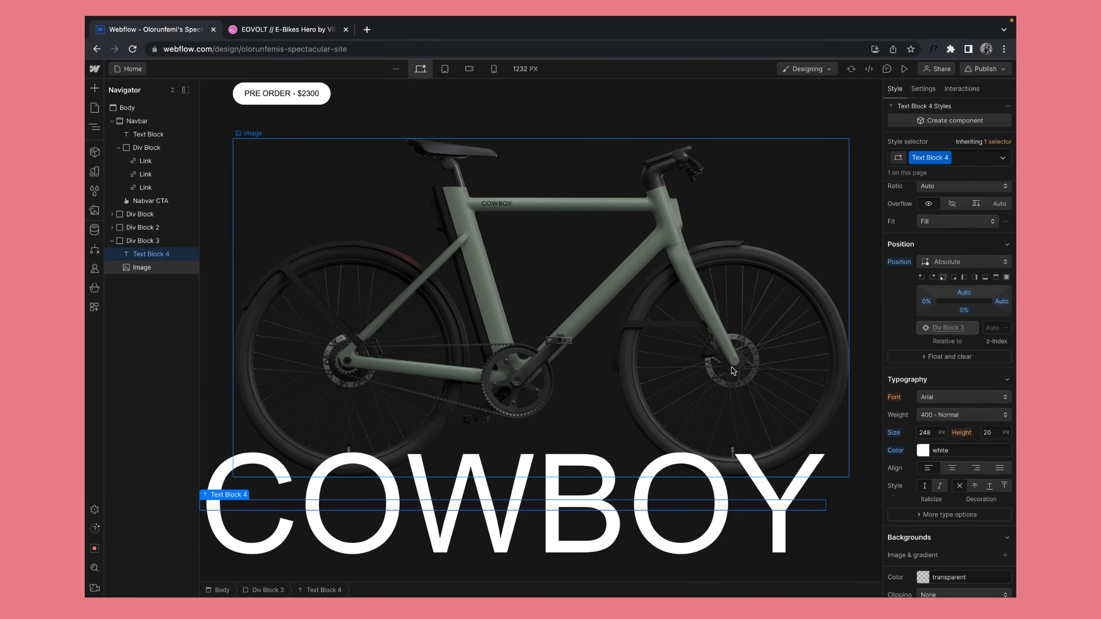
pyautogui.scroll(3, 732, 371)
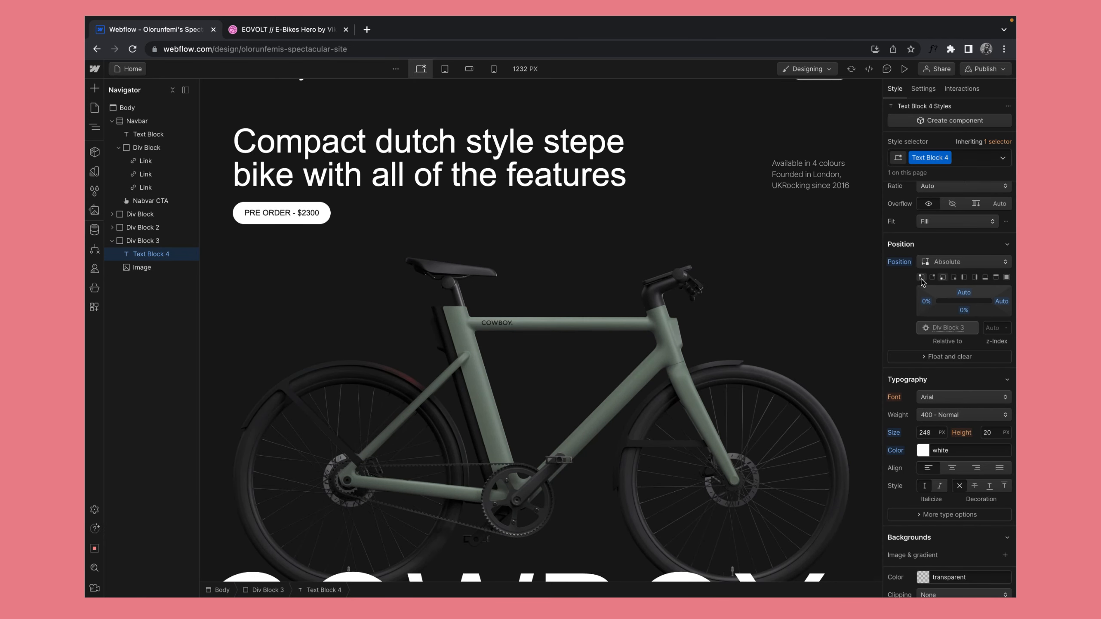
pyautogui.click(921, 278)
pyautogui.press('super+z')
pyautogui.press('super+z')
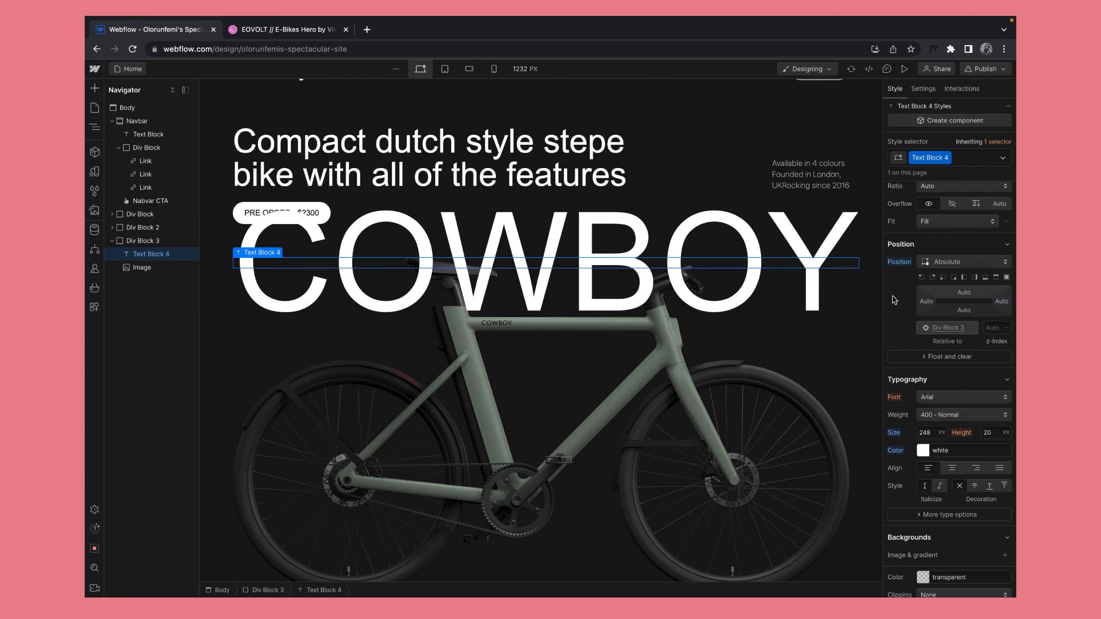
# - Reapply the Absolute position to the "COWBOY" text so it overlays the bike image
pyautogui.click(953, 263)
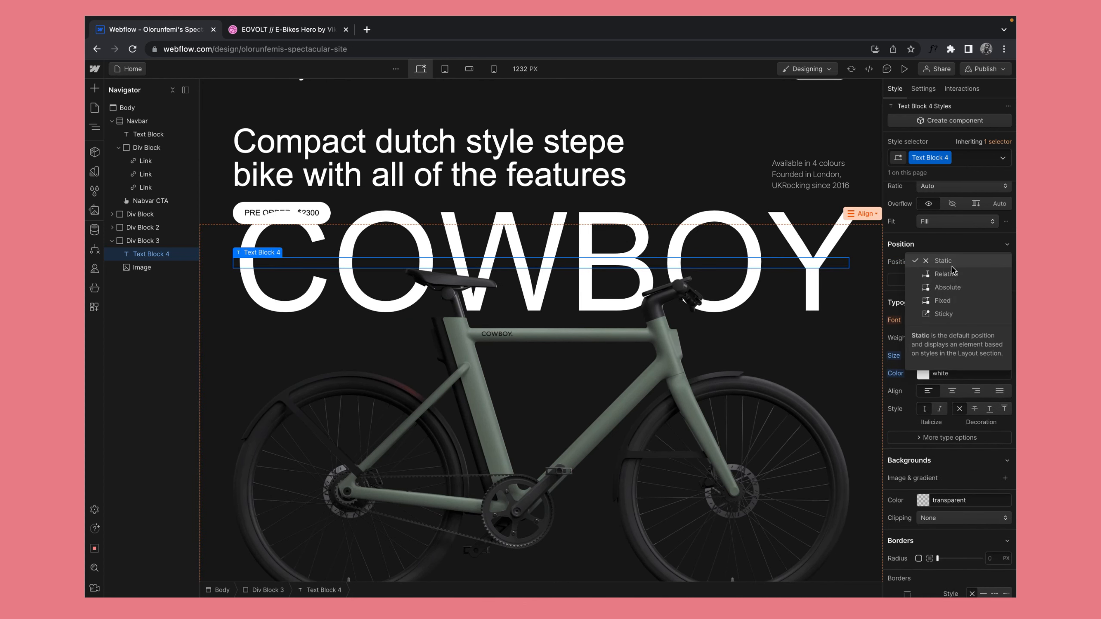
pyautogui.click(954, 286)
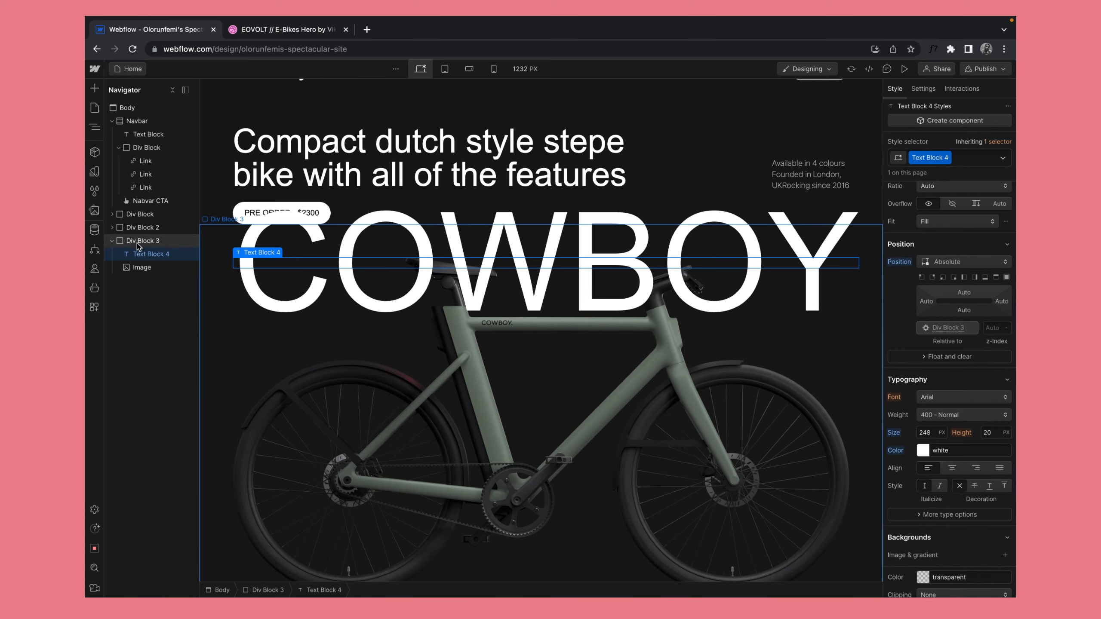
pyautogui.click(946, 262)
pyautogui.click(938, 268)
# - Set the div block holding the "COWBOY" text and bike image to Flex, with both Align and Justify set to center
pyautogui.click(163, 245)
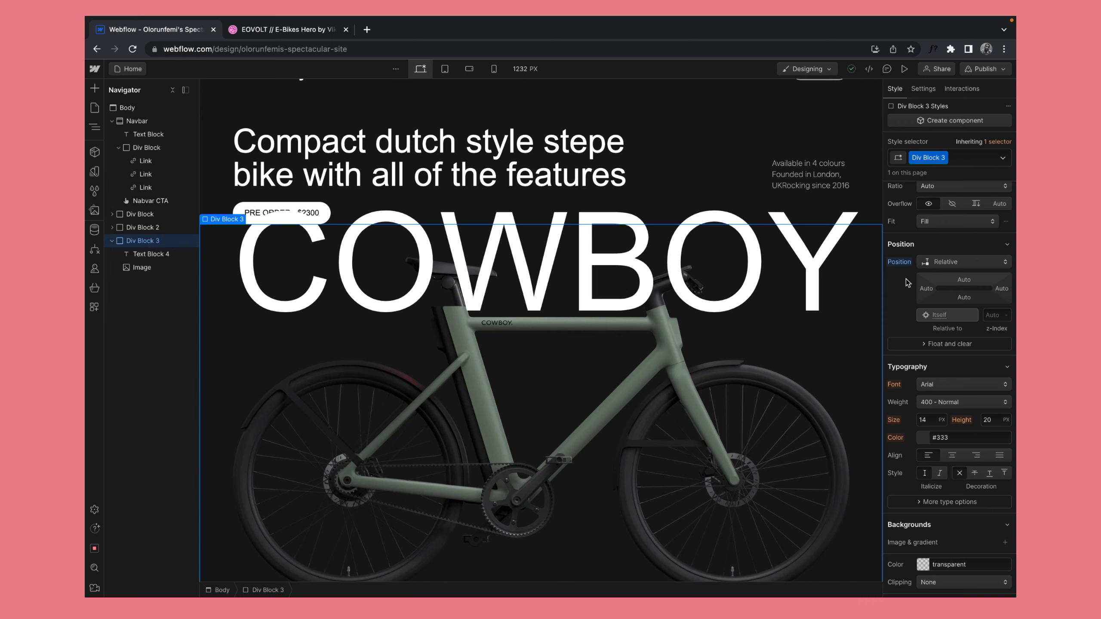
pyautogui.scroll(5, 978, 247)
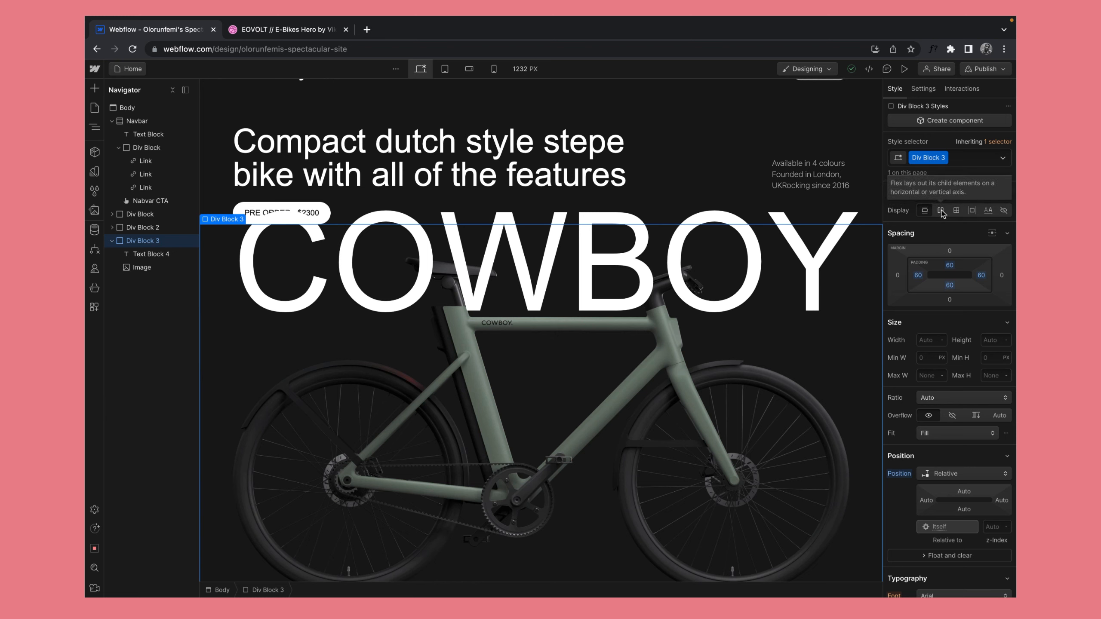
pyautogui.click(940, 211)
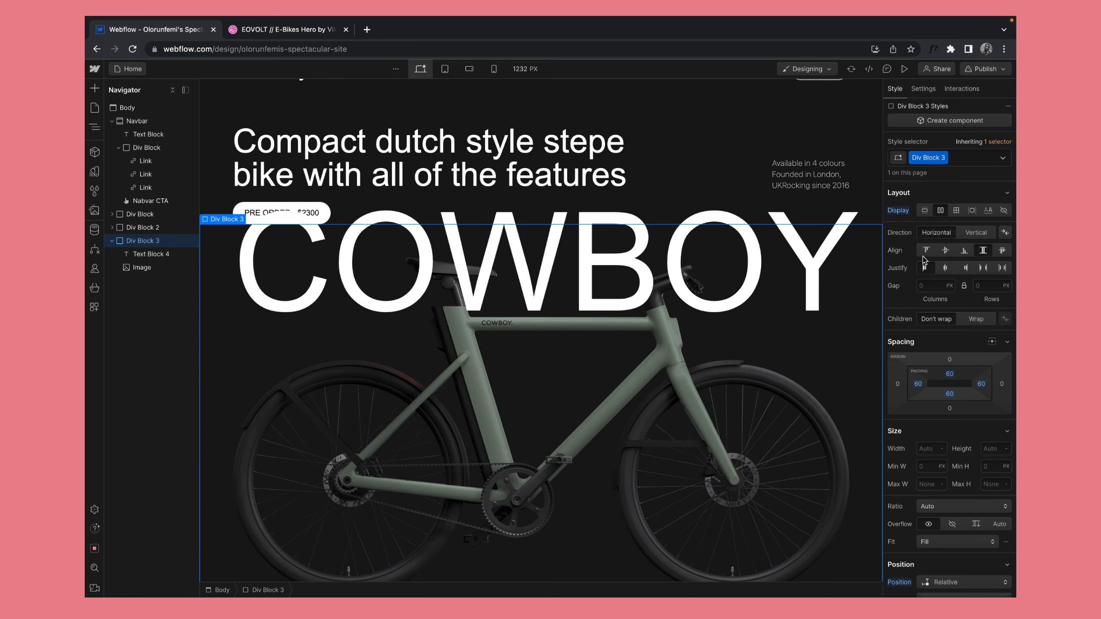
pyautogui.click(945, 251)
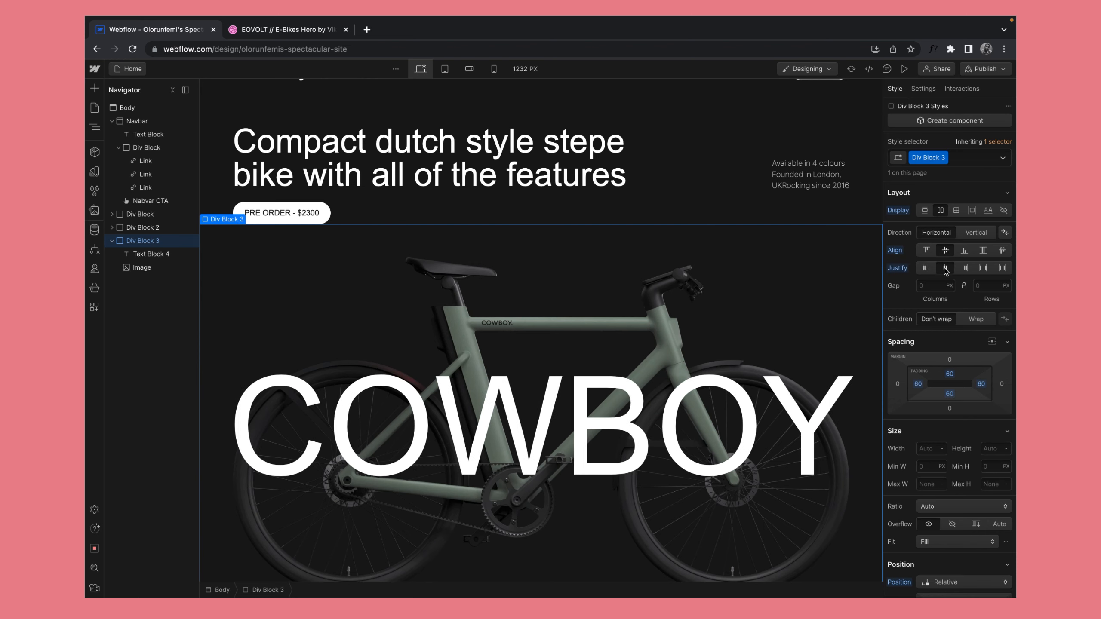
pyautogui.click(945, 269)
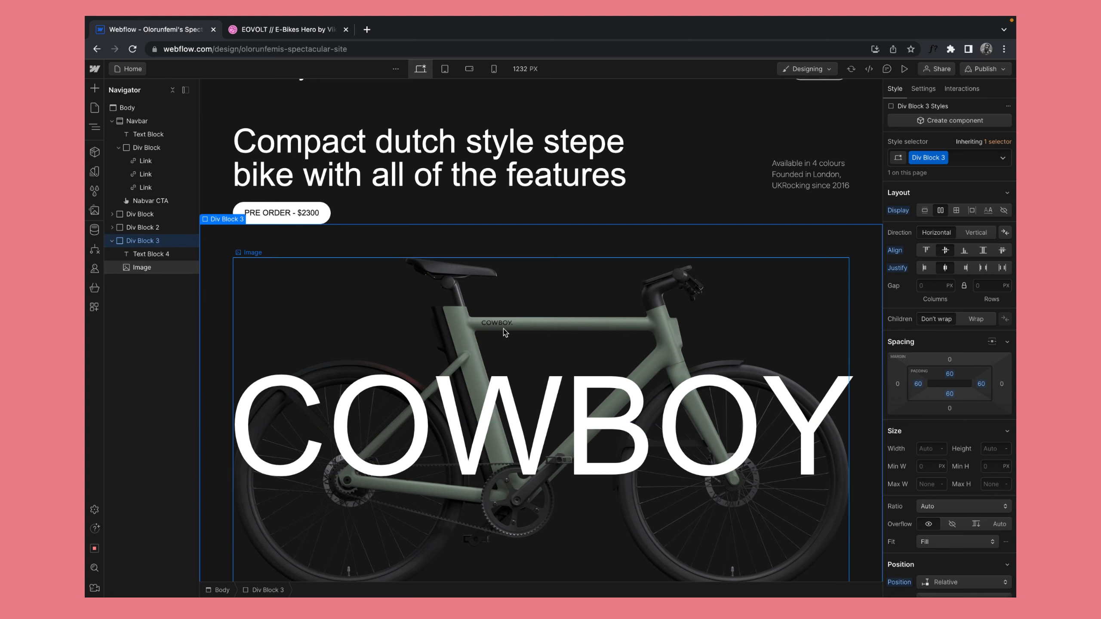
# - Compare the placement of the "COWBOY" text with the design in Figma and return to Webflow
pyautogui.click(168, 398)
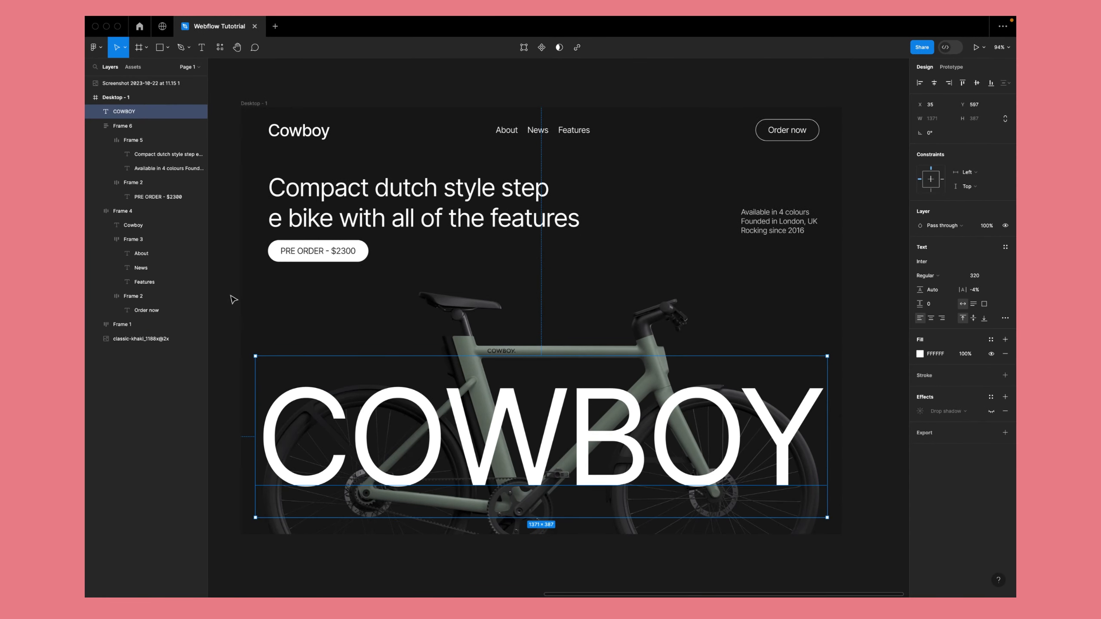
pyautogui.click(233, 300)
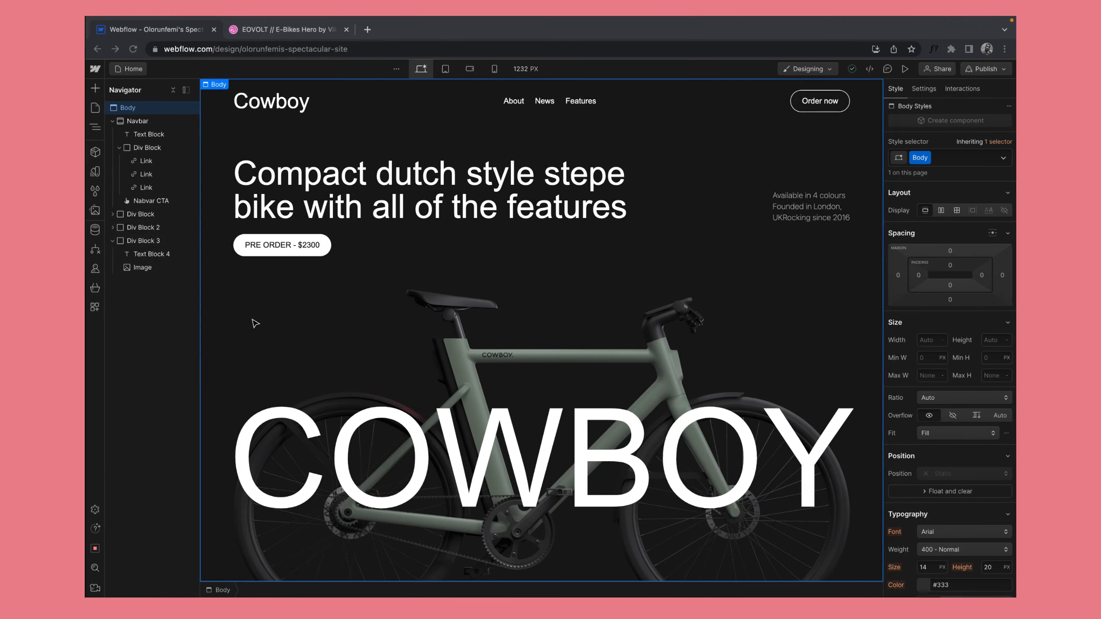